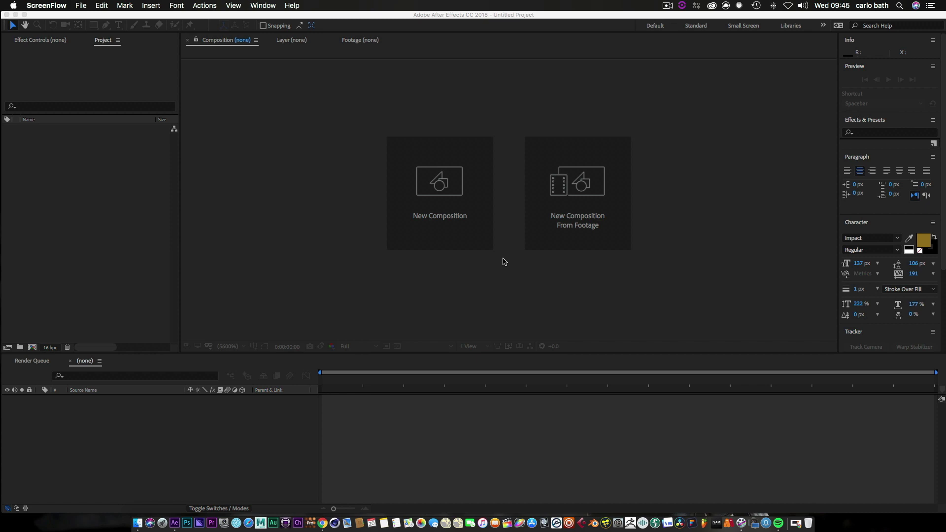
# Create a new composition at 1920 x 1080 px and 25 frames per second.
pyautogui.click(490, 265)
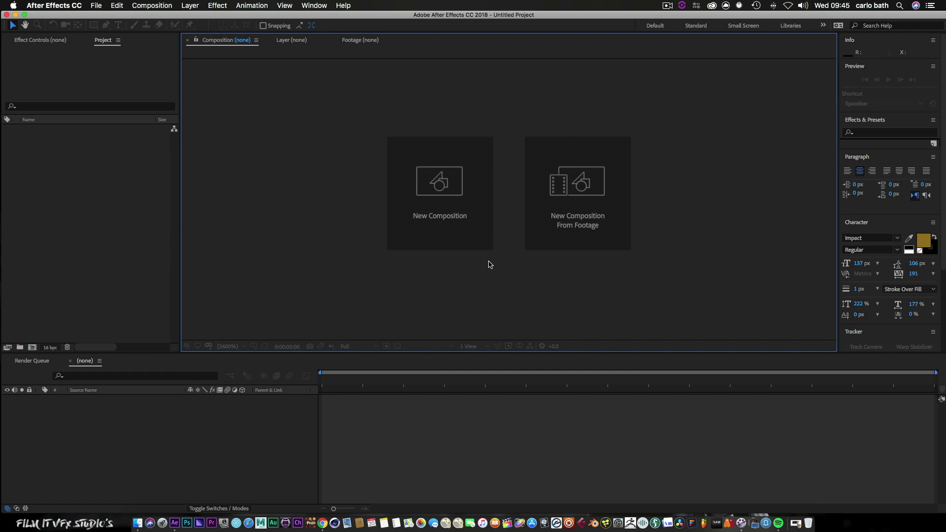
pyautogui.click(430, 212)
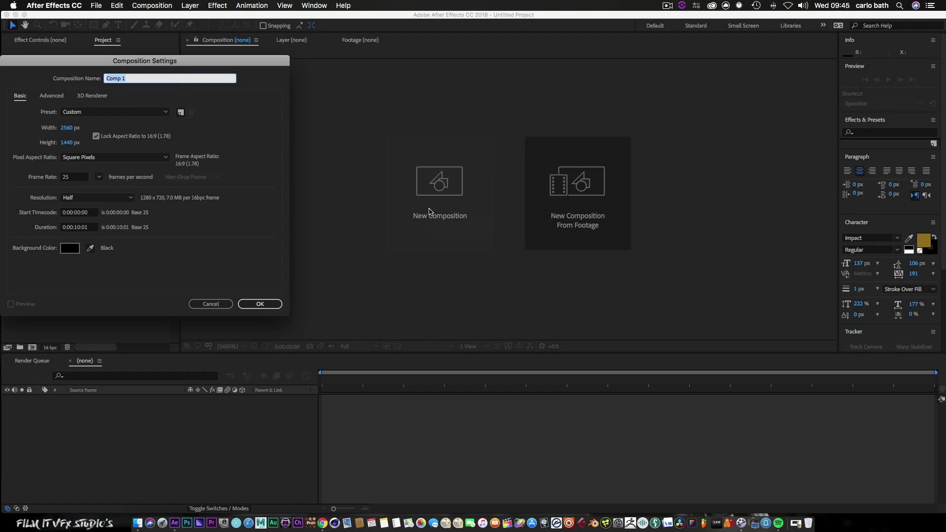
pyautogui.click(66, 128)
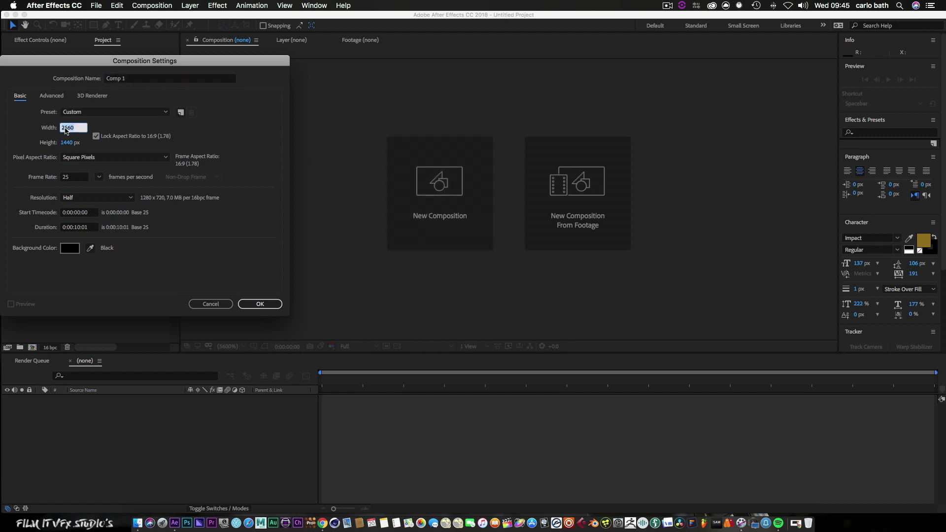
pyautogui.write('1920')
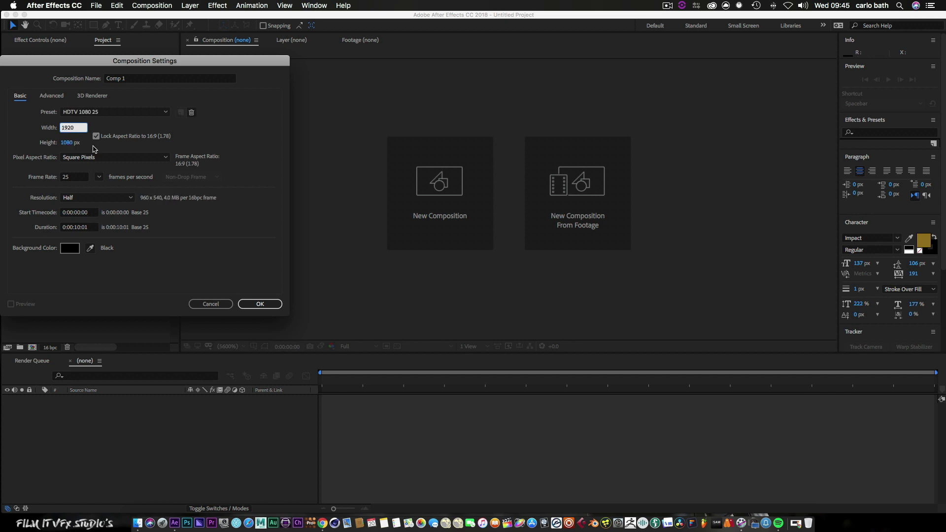
pyautogui.click(118, 149)
pyautogui.moveTo(208, 57); pyautogui.dragTo(328, 66)
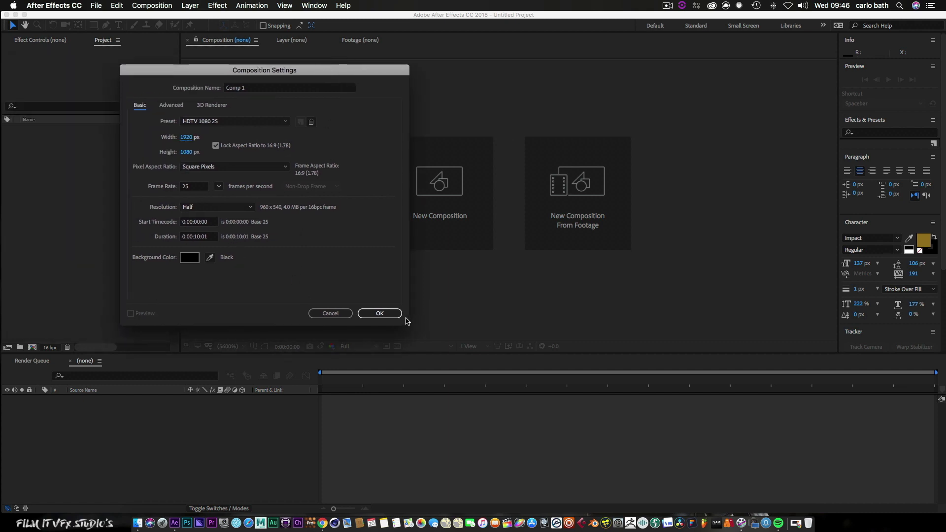
pyautogui.click(389, 314)
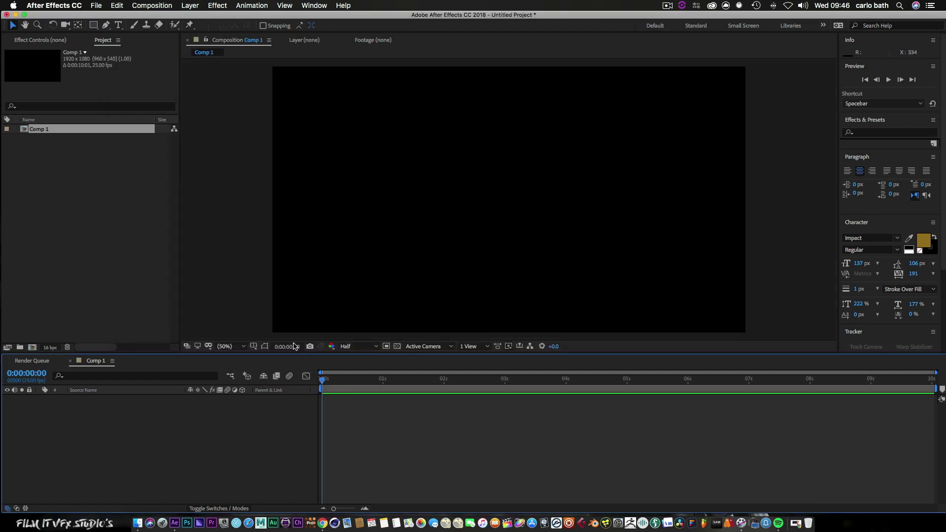
# Add a black full-frame solid layer named "beam 1" to the composition.
pyautogui.rightClick(151, 440)
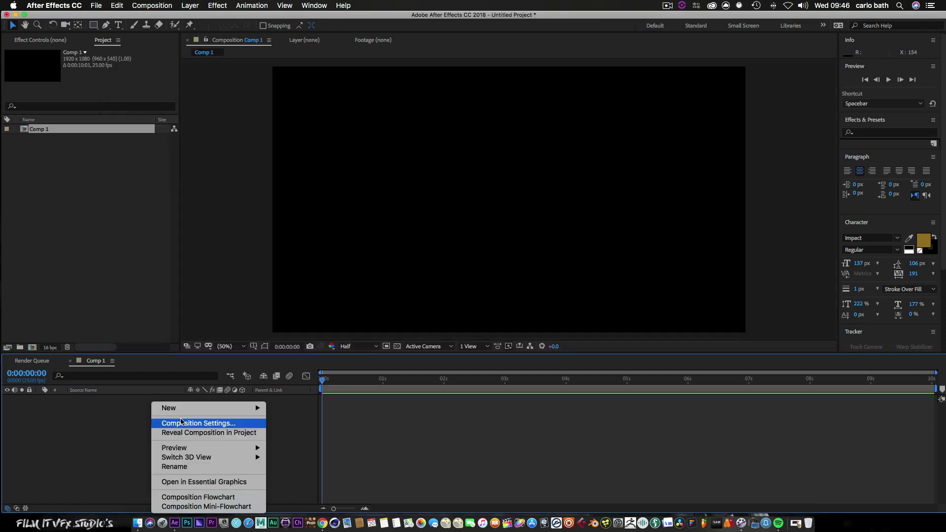
pyautogui.moveTo(197, 408)
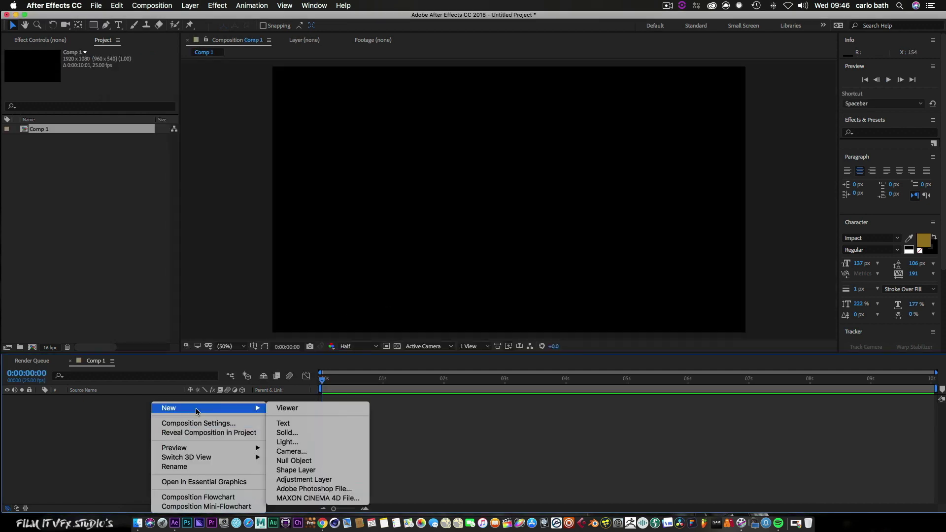
pyautogui.click(360, 433)
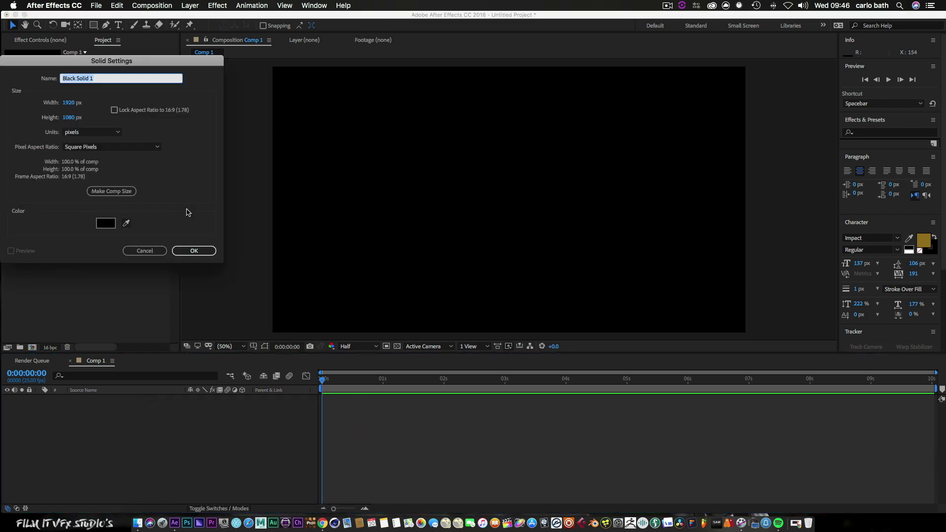
pyautogui.press('BackSpace')
pyautogui.click(192, 250)
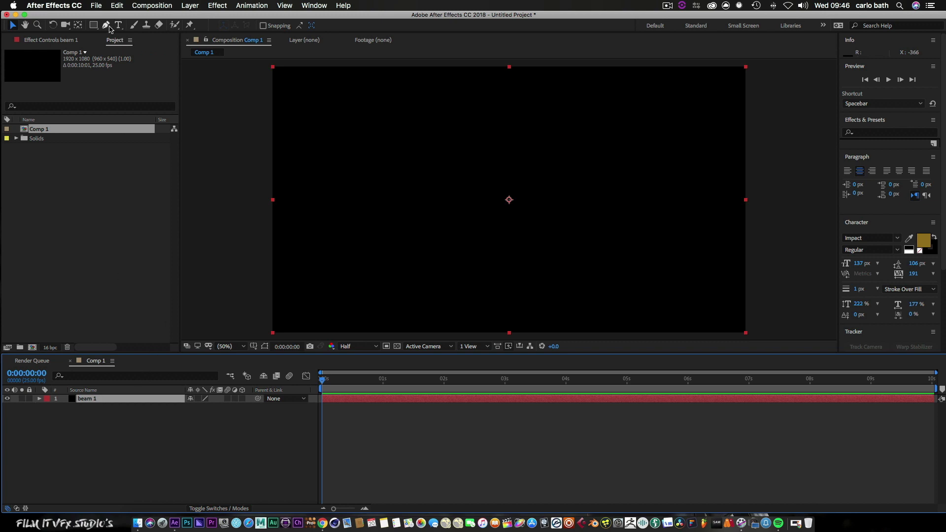
# Draw a wavy open mask path with the Pen tool across the middle of the beam 1 solid.
pyautogui.press('g')
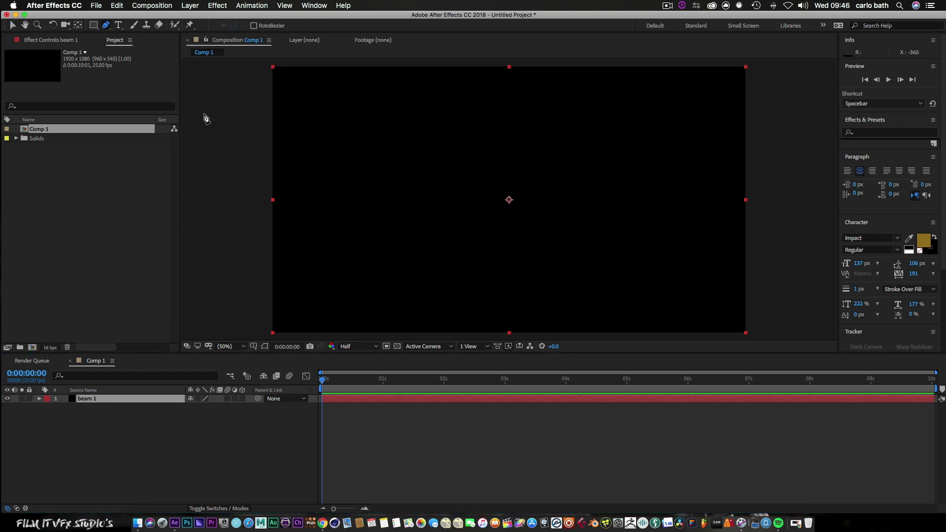
pyautogui.click(309, 227)
pyautogui.moveTo(330, 207); pyautogui.dragTo(565, 223)
pyautogui.moveTo(580, 215); pyautogui.dragTo(599, 192)
pyautogui.moveTo(618, 177); pyautogui.dragTo(709, 218)
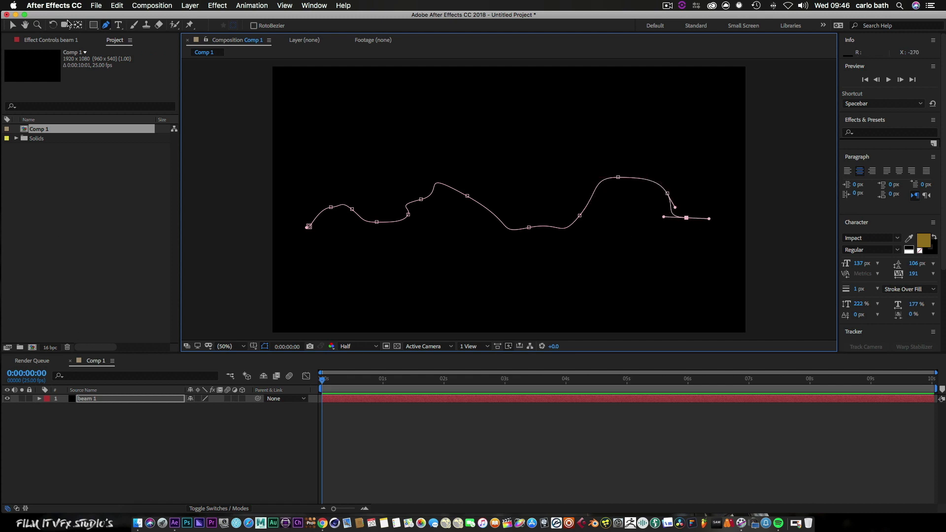
pyautogui.click(13, 25)
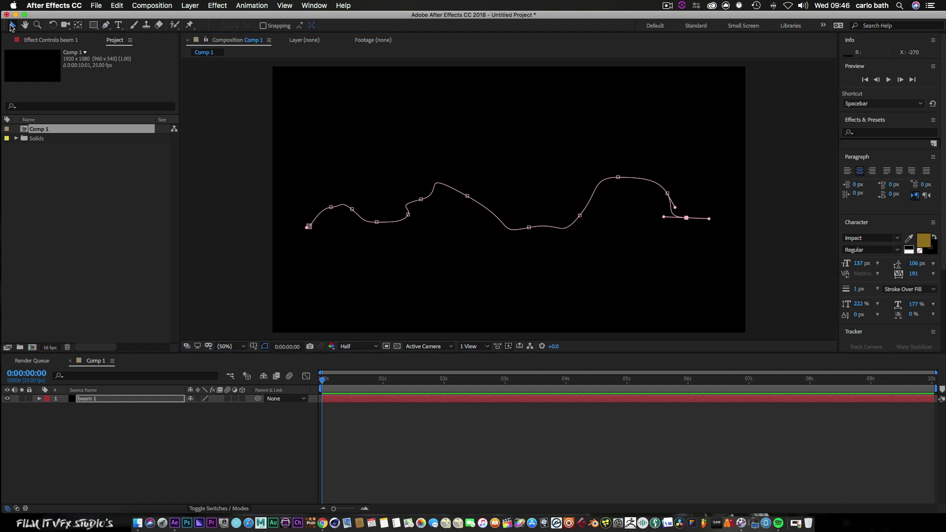
# Apply the Video Copilot Saber effect to the beam 1 layer.
pyautogui.click(103, 399)
pyautogui.rightClick(103, 400)
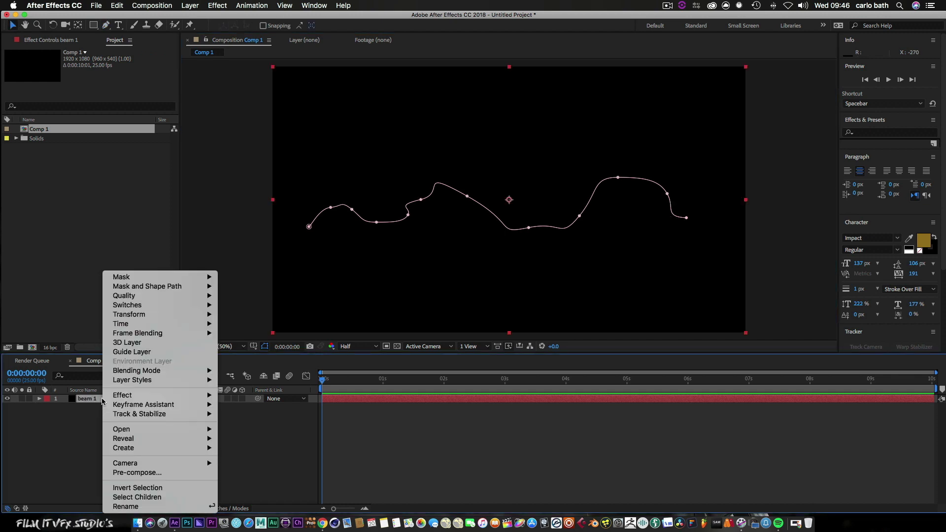
pyautogui.moveTo(128, 395)
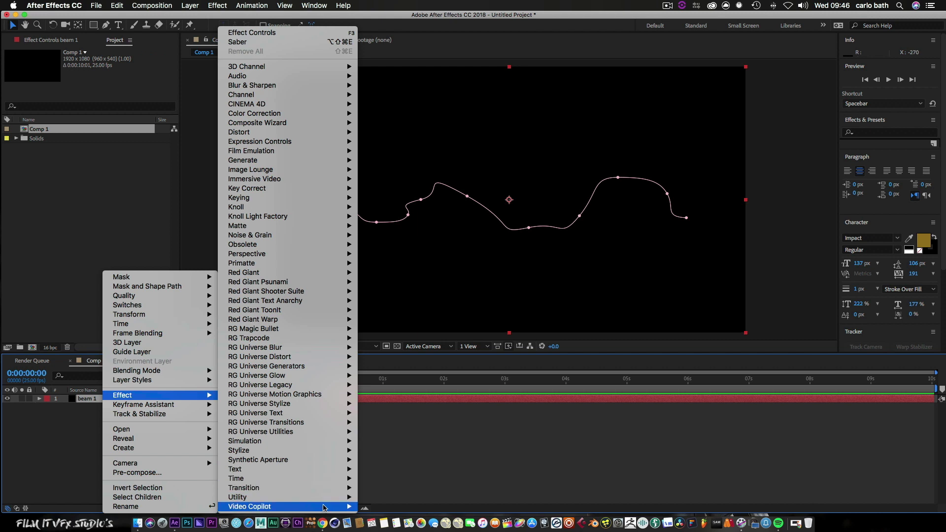
pyautogui.moveTo(326, 508)
pyautogui.click(374, 490)
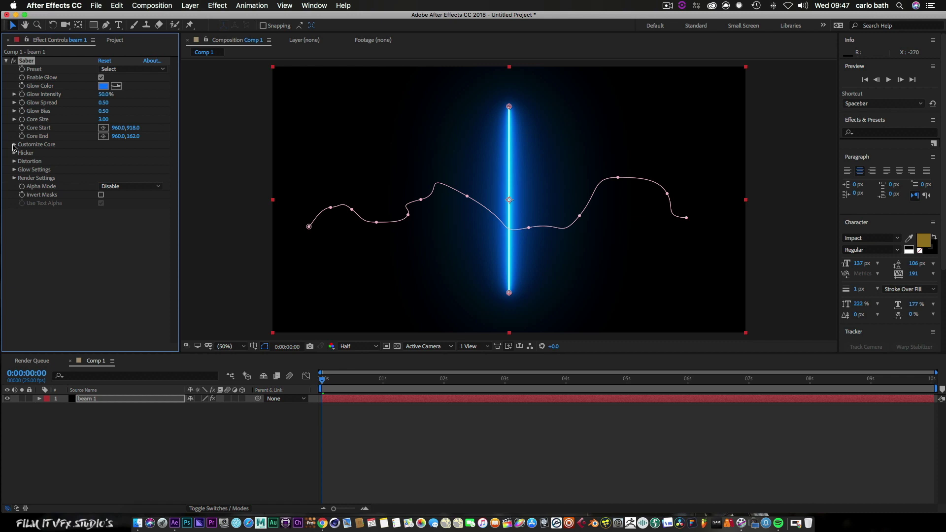
# Set Saber's core type to Layer Masks under the core customization settings.
pyautogui.click(13, 144)
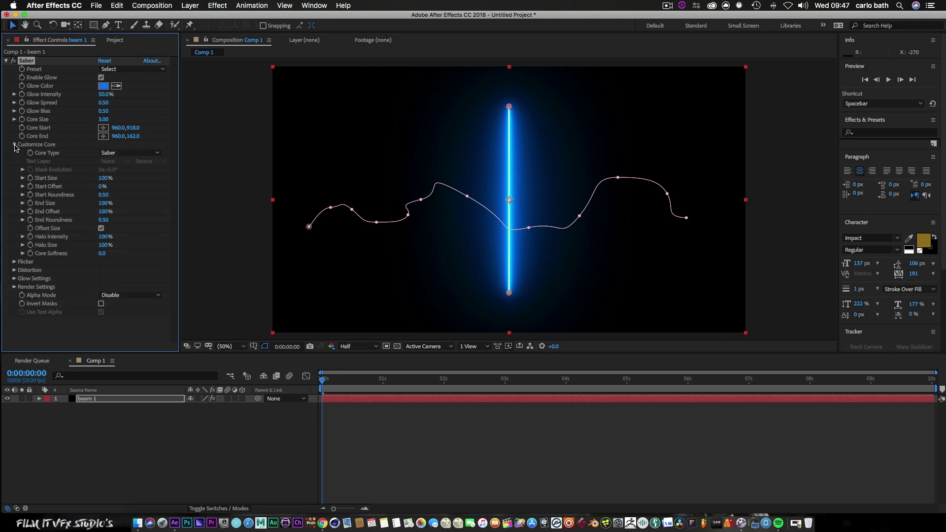
pyautogui.click(121, 154)
pyautogui.click(128, 173)
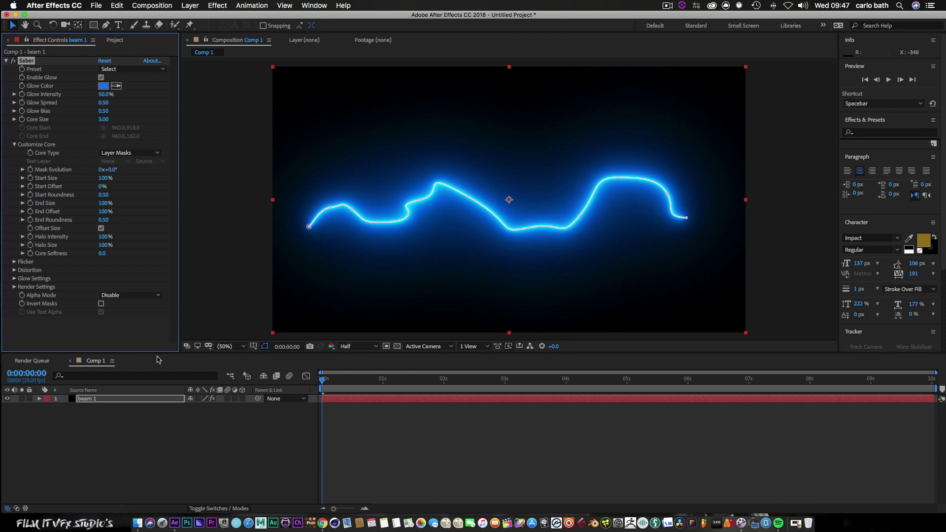
# Set Saber's core size to 3.50 and try the Fog preset on the beam.
pyautogui.click(82, 400)
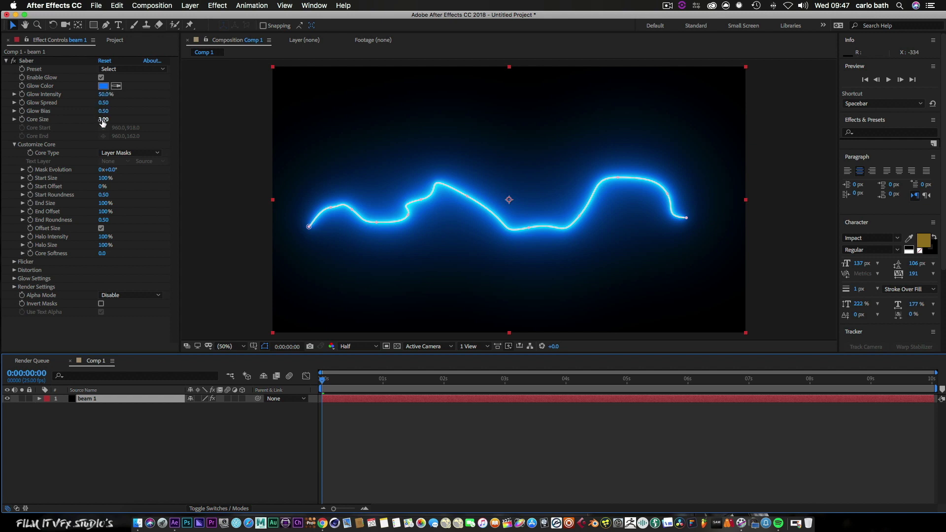
pyautogui.moveTo(103, 120)
pyautogui.mouseDown()
pyautogui.moveTo(115, 119)
pyautogui.moveTo(105, 119)
pyautogui.mouseUp()
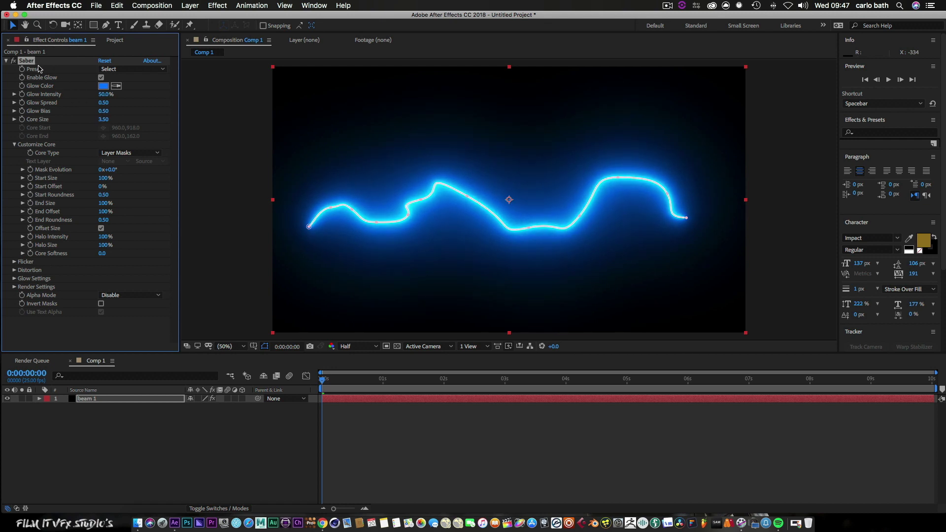
pyautogui.click(149, 72)
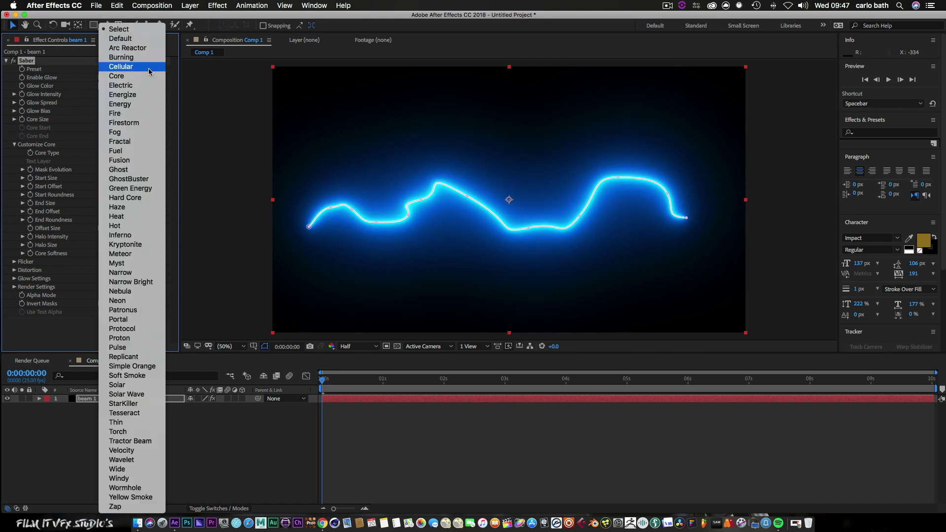
pyautogui.click(134, 133)
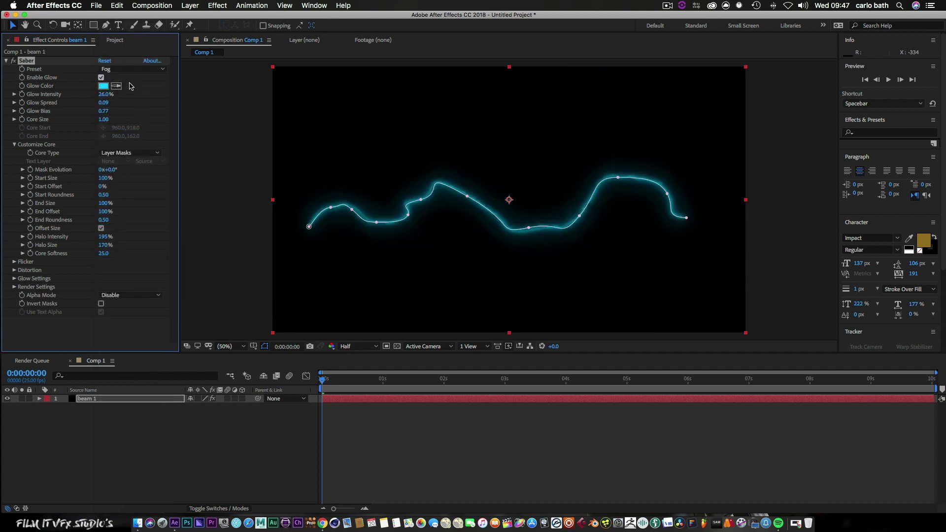
# Apply the GhostBuster preset to the Saber effect.
pyautogui.click(143, 70)
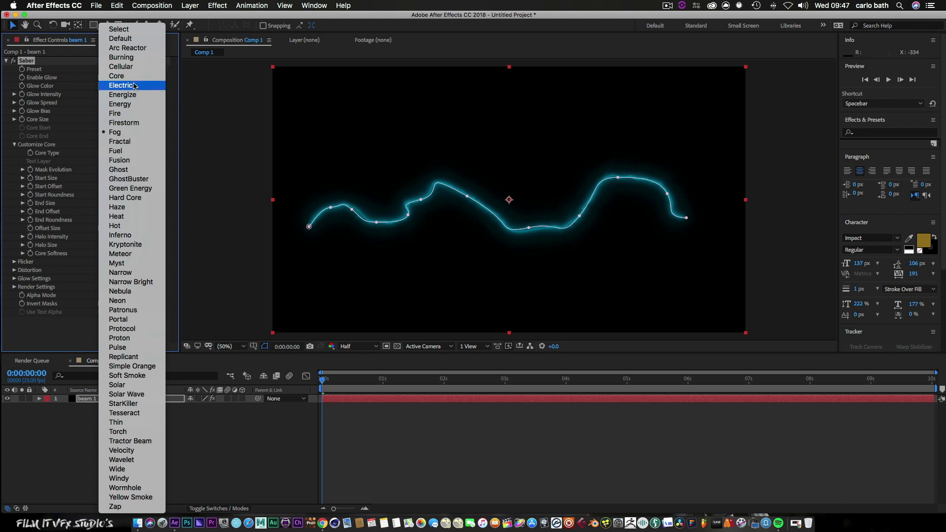
pyautogui.click(143, 180)
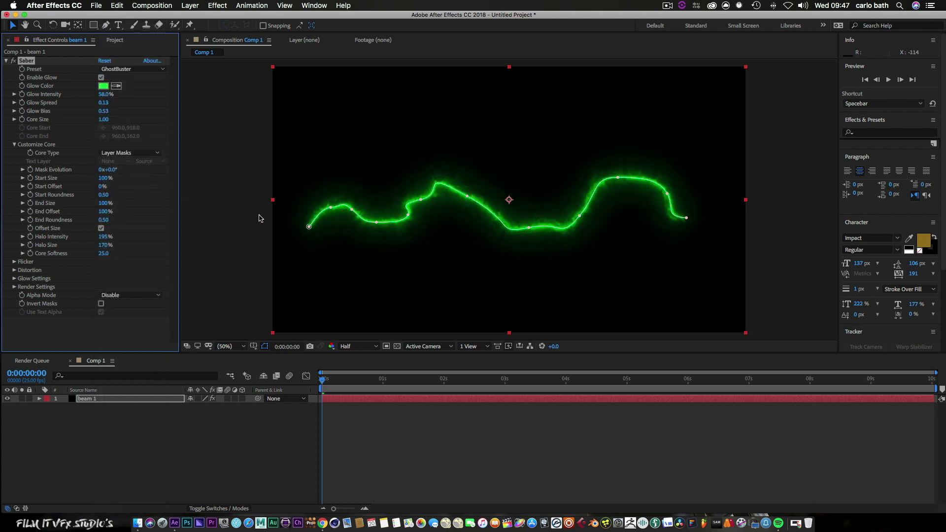
# Reshape the beam's mask path by moving both endpoints and several peak points, stretching its far end toward the frame edge.
pyautogui.moveTo(309, 228); pyautogui.dragTo(306, 215)
pyautogui.moveTo(687, 217); pyautogui.dragTo(721, 204)
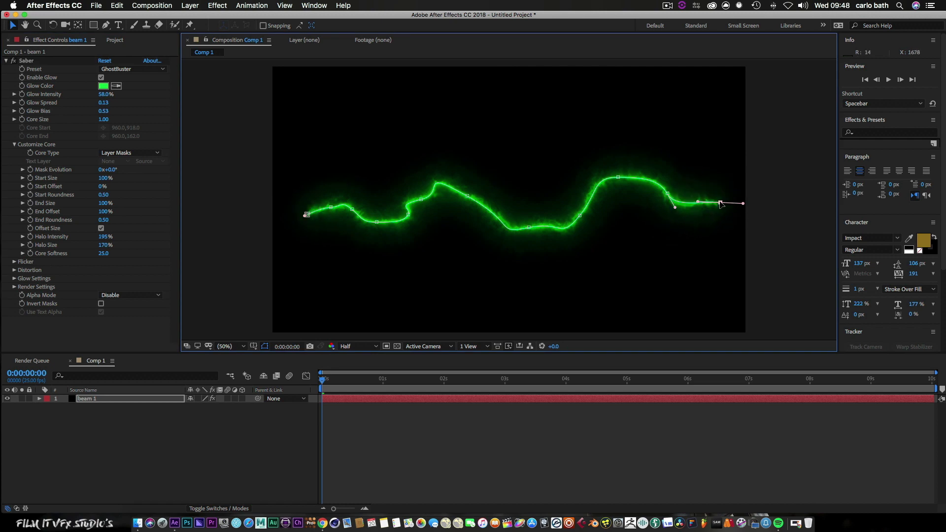
pyautogui.moveTo(619, 179); pyautogui.dragTo(626, 189)
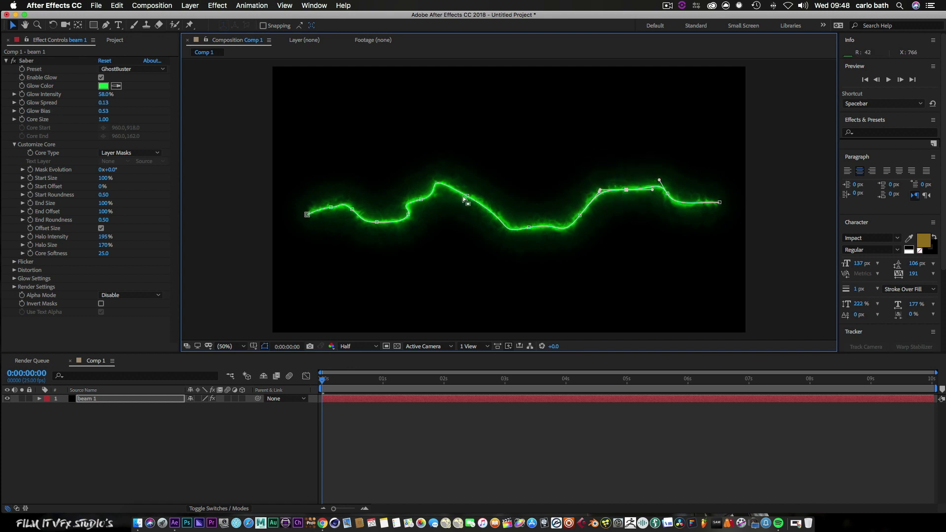
pyautogui.moveTo(421, 201); pyautogui.dragTo(489, 194)
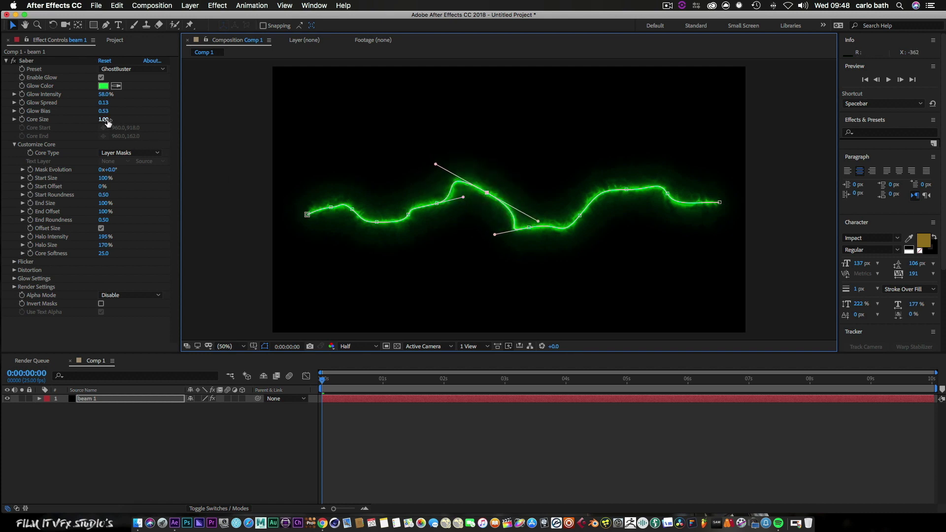
# Set Saber's glow spread to 0.04 and core size to 1.10.
pyautogui.moveTo(103, 123); pyautogui.dragTo(105, 120)
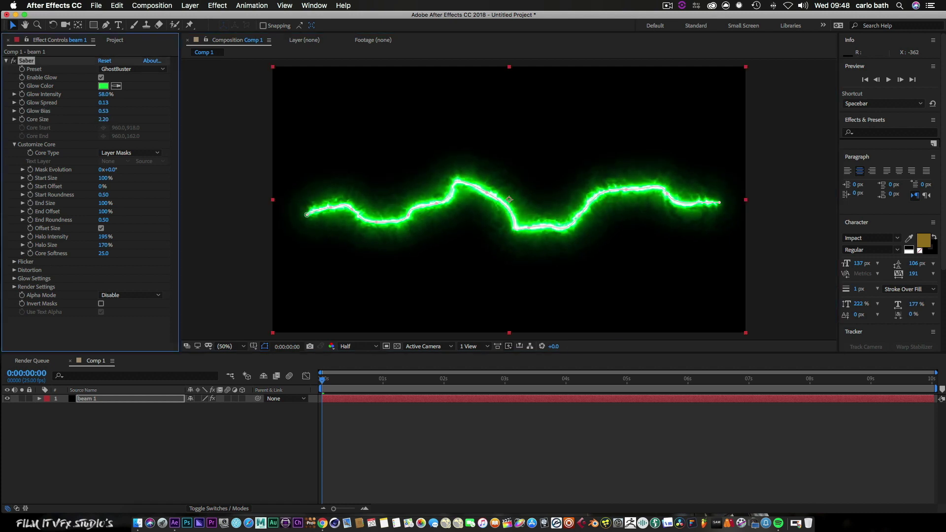
pyautogui.moveTo(105, 102); pyautogui.dragTo(101, 102)
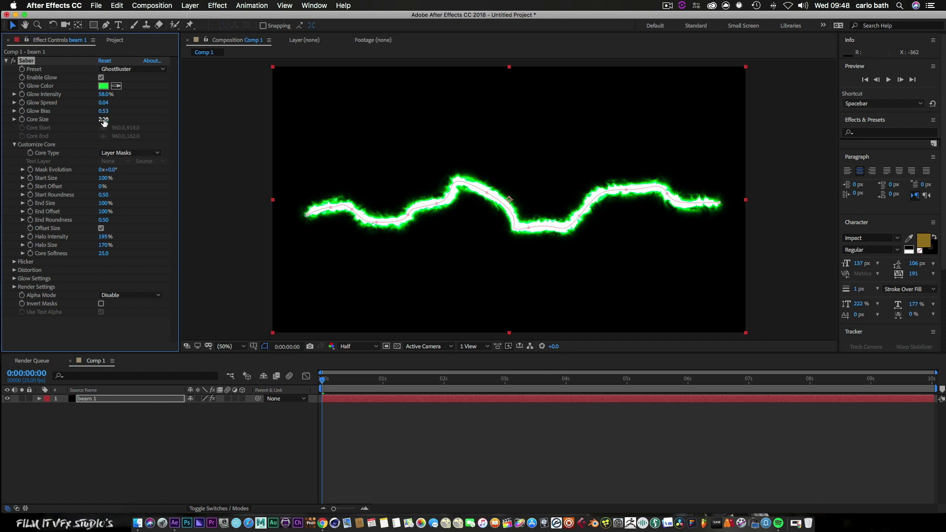
pyautogui.moveTo(104, 120); pyautogui.dragTo(97, 119)
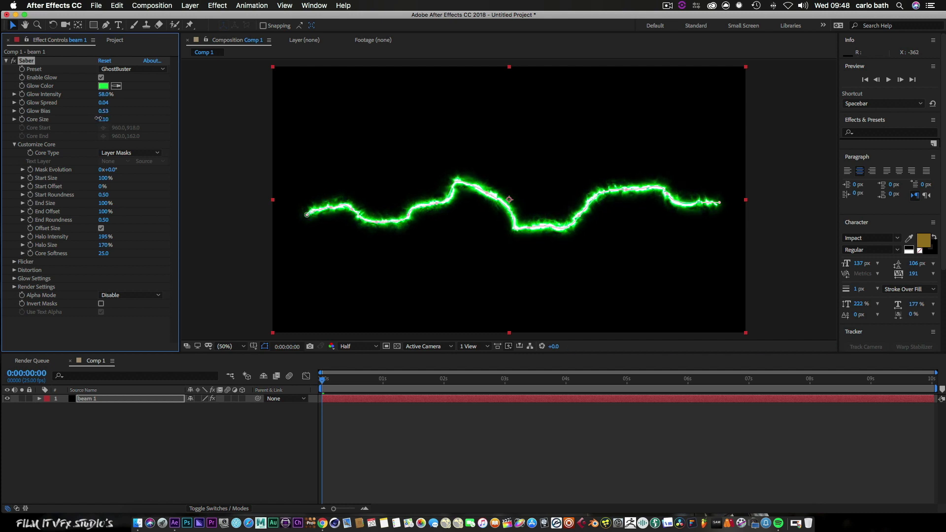
# Expand Mask 1 of the beam 1 layer and start keyframing its Mask Path at 0:00:00:00.
pyautogui.click(93, 399)
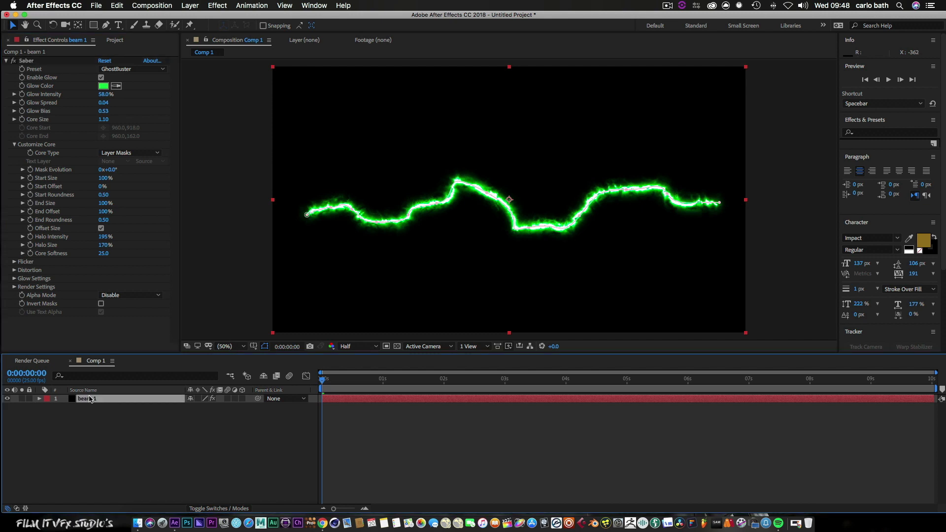
pyautogui.click(39, 399)
pyautogui.click(47, 408)
pyautogui.click(56, 417)
pyautogui.click(73, 424)
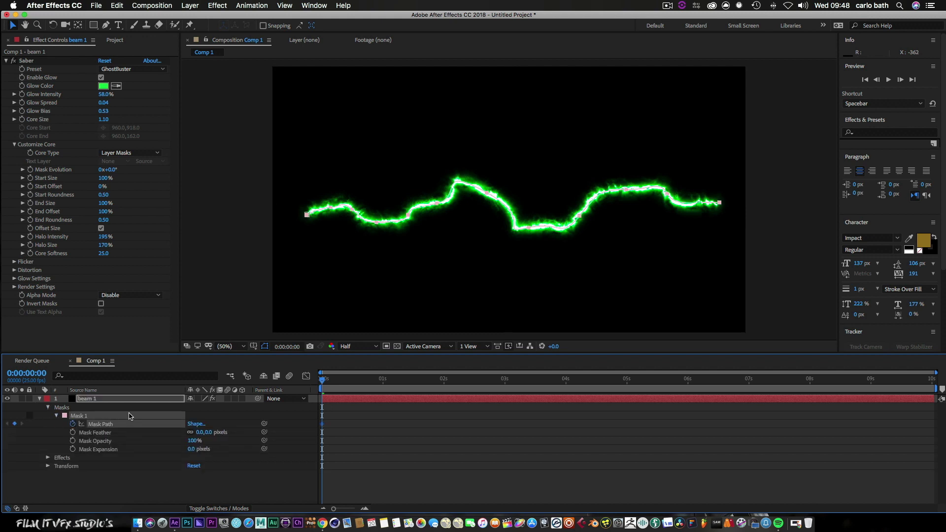
# Keyframe a new mask path shape at 0:00:00:03, adding alternating peaks and dips along the beam and moving its far endpoint slightly outward.
pyautogui.moveTo(326, 380)
pyautogui.mouseDown()
pyautogui.moveTo(355, 381)
pyautogui.moveTo(333, 378)
pyautogui.mouseUp()
pyautogui.click(346, 220)
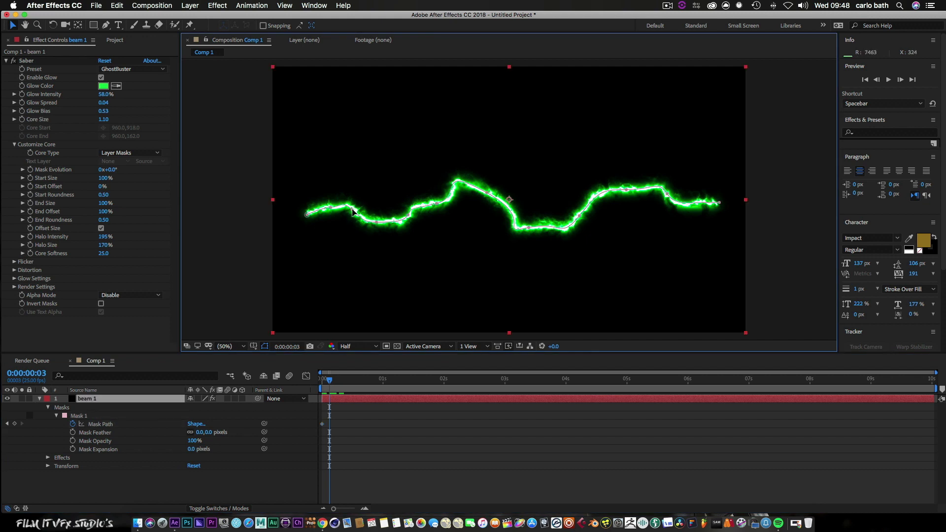
pyautogui.click(352, 212)
pyautogui.moveTo(353, 212); pyautogui.dragTo(346, 193)
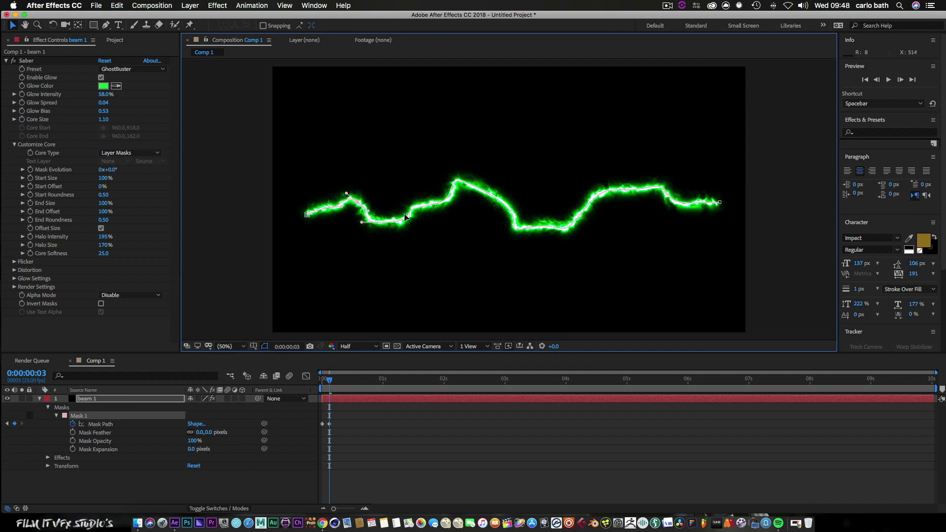
pyautogui.moveTo(408, 216); pyautogui.dragTo(455, 217)
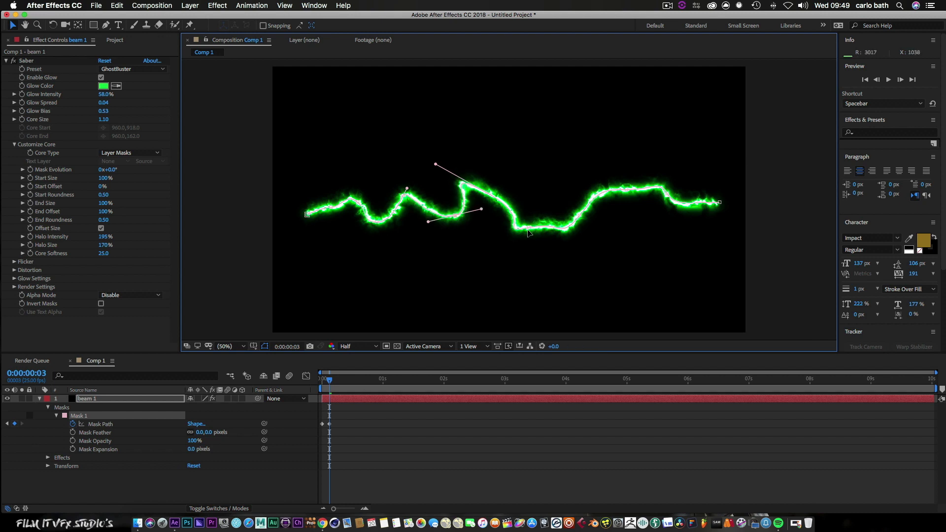
pyautogui.moveTo(530, 229); pyautogui.dragTo(727, 204)
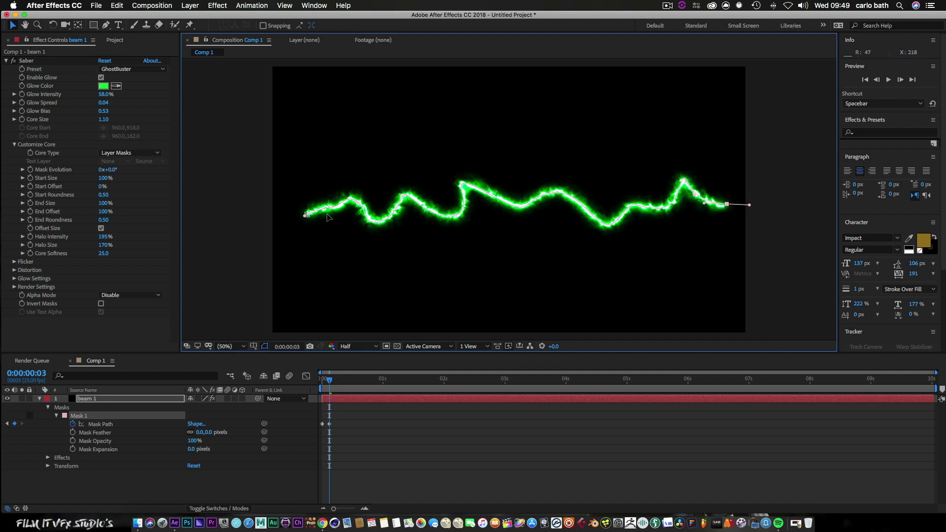
pyautogui.moveTo(331, 210); pyautogui.dragTo(359, 195)
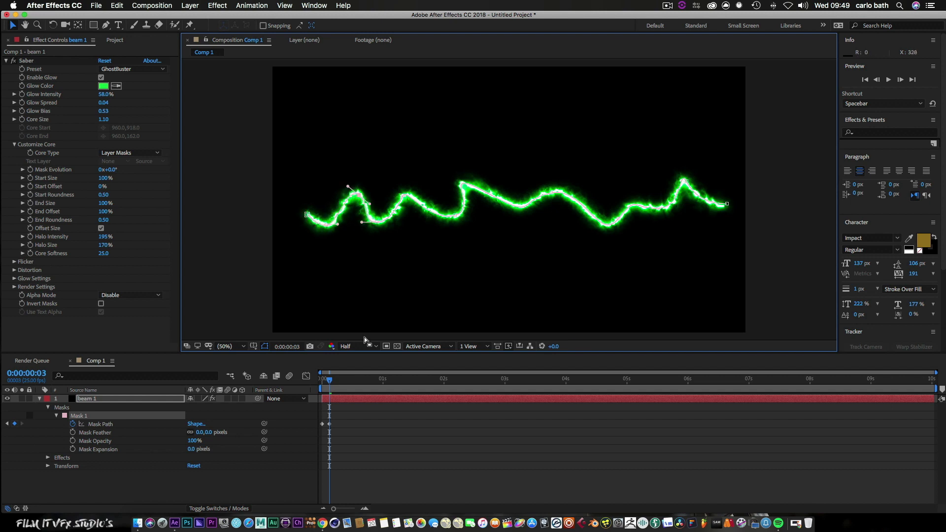
# At 0:00:00:05, reshape the mask path with a deep dip after the first peak and a tall crest past the middle, nudging the far endpoint outward.
pyautogui.moveTo(331, 382); pyautogui.dragTo(335, 381)
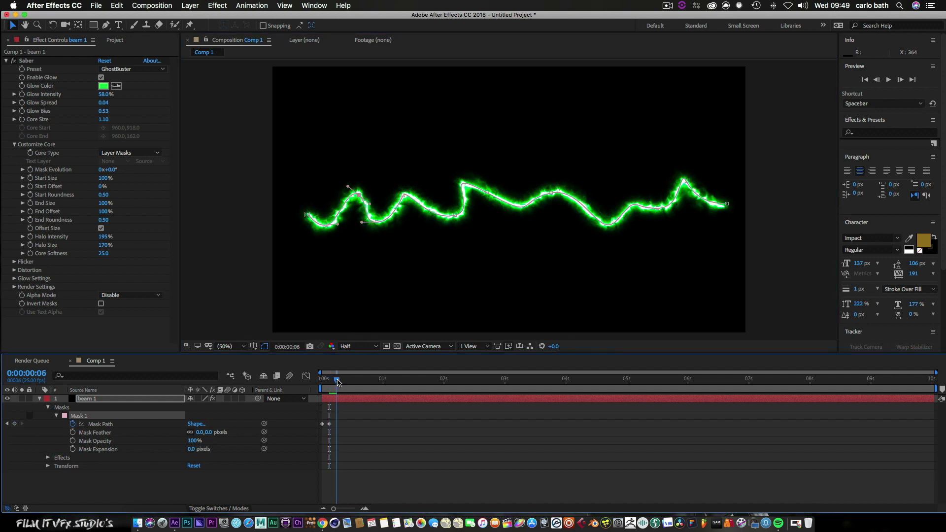
pyautogui.moveTo(403, 196); pyautogui.dragTo(423, 246)
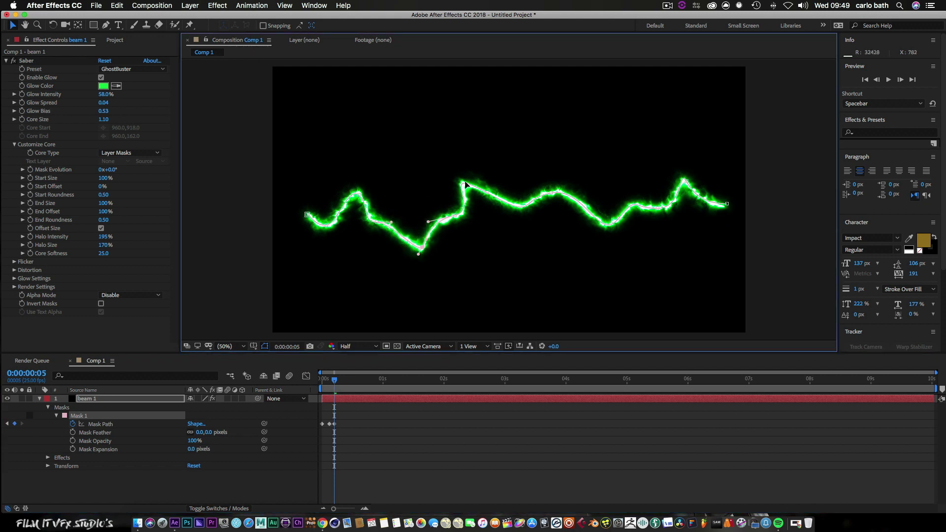
pyautogui.moveTo(487, 194); pyautogui.dragTo(577, 263)
pyautogui.moveTo(566, 186); pyautogui.dragTo(575, 173)
pyautogui.moveTo(611, 221); pyautogui.dragTo(670, 225)
pyautogui.moveTo(686, 182); pyautogui.dragTo(692, 180)
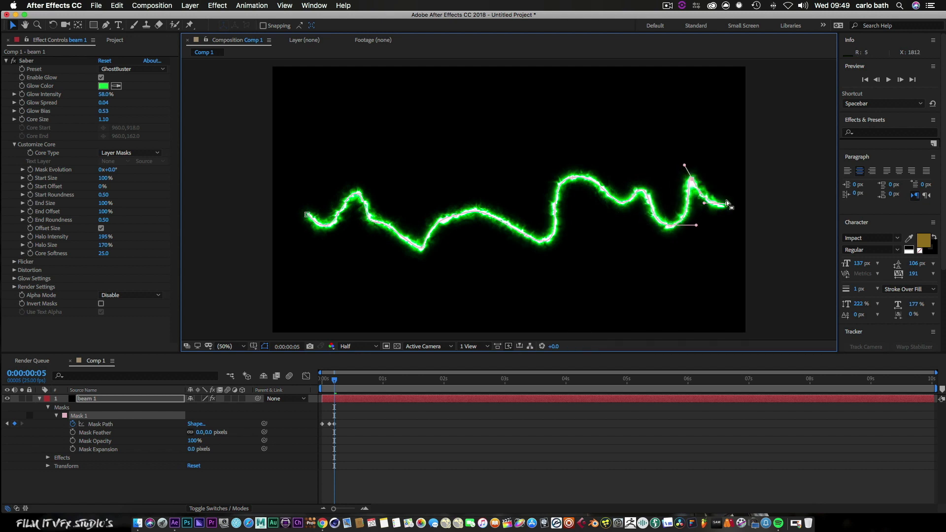
pyautogui.moveTo(727, 205); pyautogui.dragTo(732, 204)
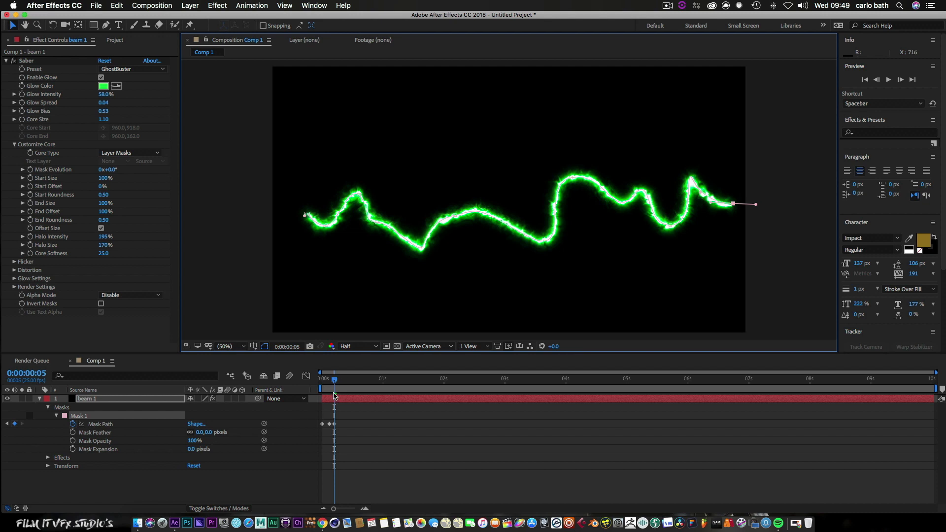
# At 0:00:00:07, invert the mask path's first peak and dip, lower the central crest, and raise a high arch before extending the end to the frame edge.
pyautogui.moveTo(337, 380); pyautogui.dragTo(339, 381)
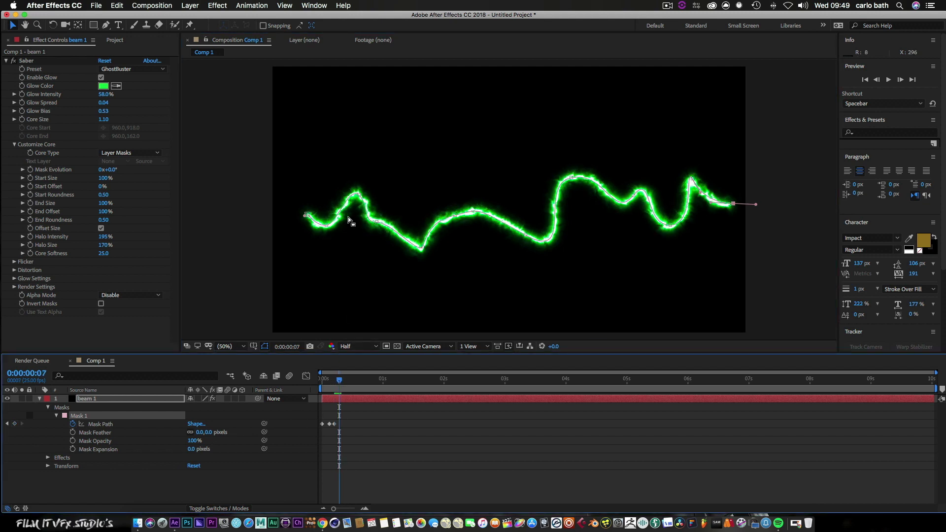
pyautogui.moveTo(358, 196); pyautogui.dragTo(358, 246)
pyautogui.moveTo(422, 247); pyautogui.dragTo(428, 182)
pyautogui.moveTo(524, 235); pyautogui.dragTo(529, 207)
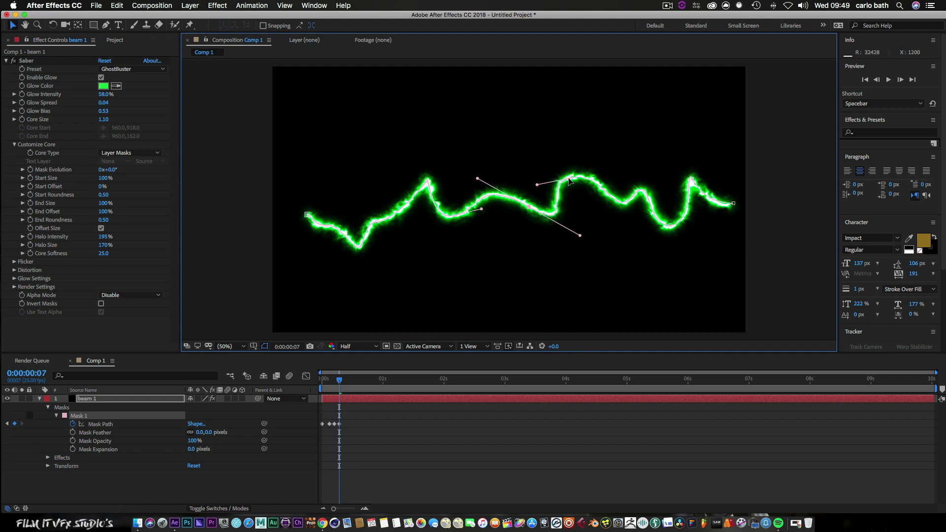
pyautogui.moveTo(572, 178); pyautogui.dragTo(609, 226)
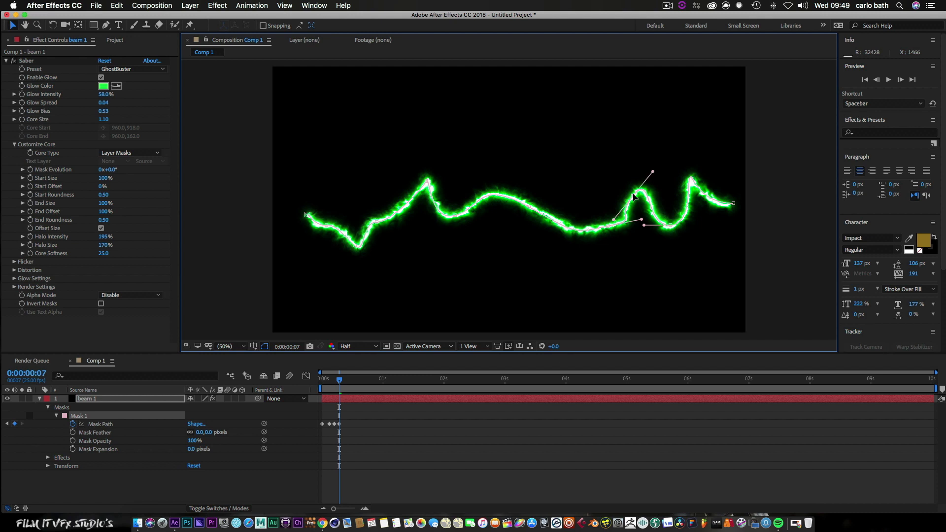
pyautogui.moveTo(634, 196); pyautogui.dragTo(630, 183)
pyautogui.moveTo(669, 227); pyautogui.dragTo(675, 151)
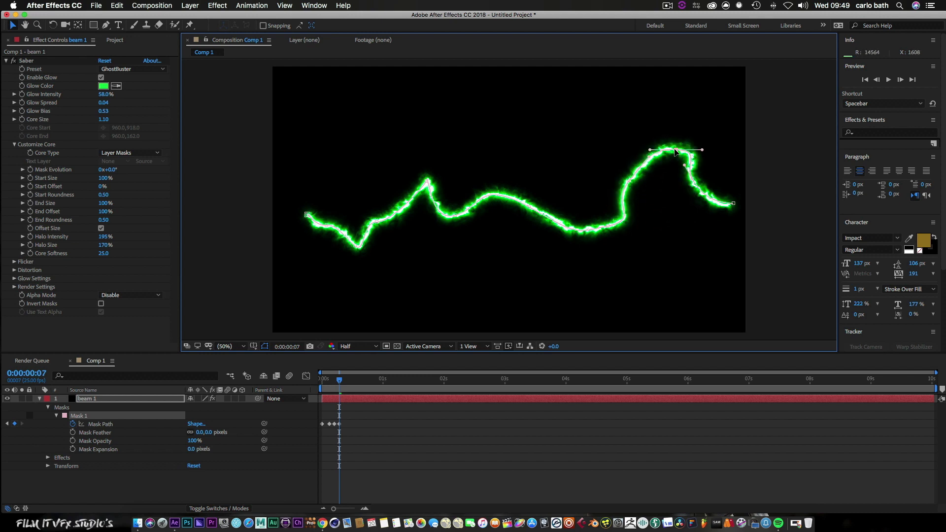
pyautogui.moveTo(734, 206); pyautogui.dragTo(749, 203)
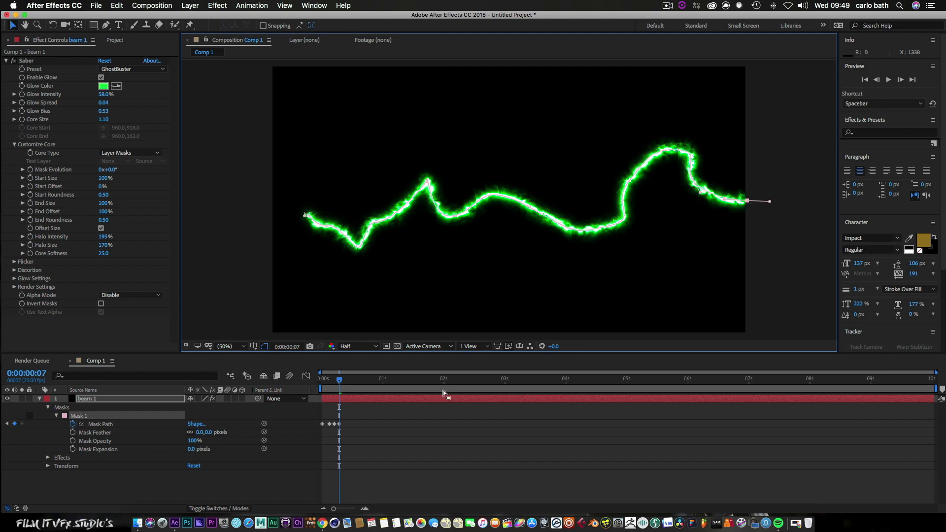
# At 0:00:00:08, raise the mask path's first dip into a tall peak, shift the neighbouring points along the beam, and deepen the central dip.
pyautogui.click(341, 380)
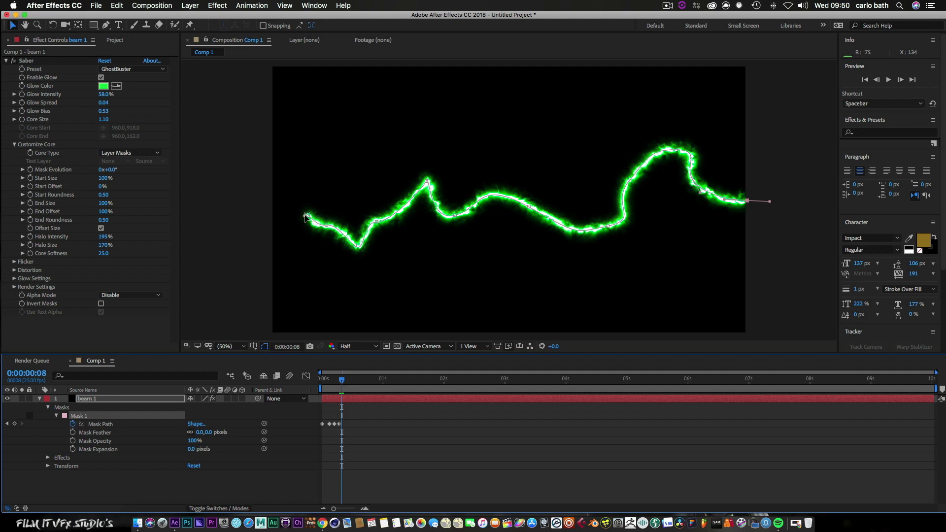
pyautogui.moveTo(357, 248); pyautogui.dragTo(398, 148)
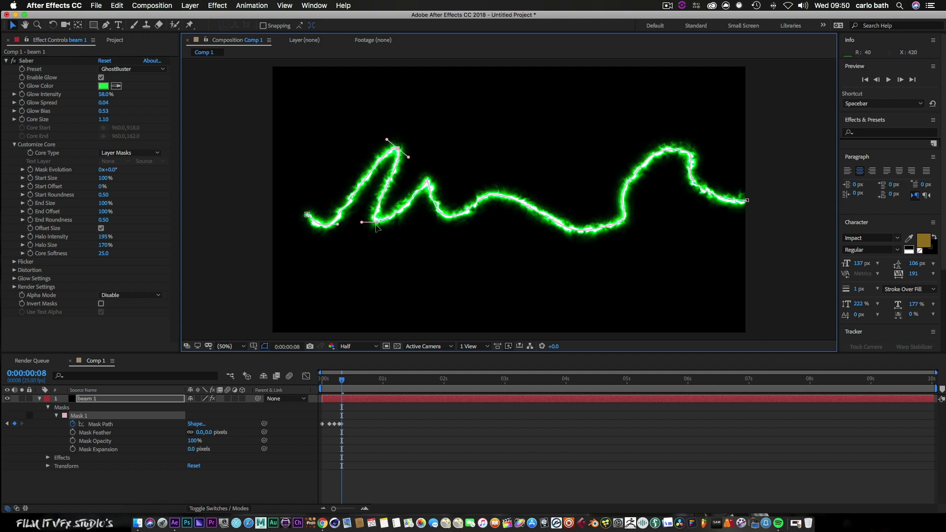
pyautogui.moveTo(377, 223); pyautogui.dragTo(480, 178)
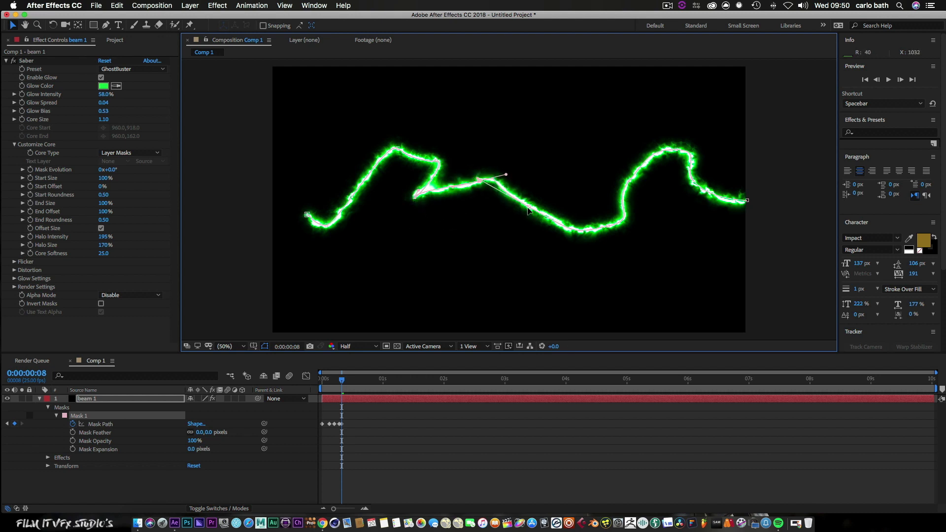
pyautogui.moveTo(531, 209); pyautogui.dragTo(536, 229)
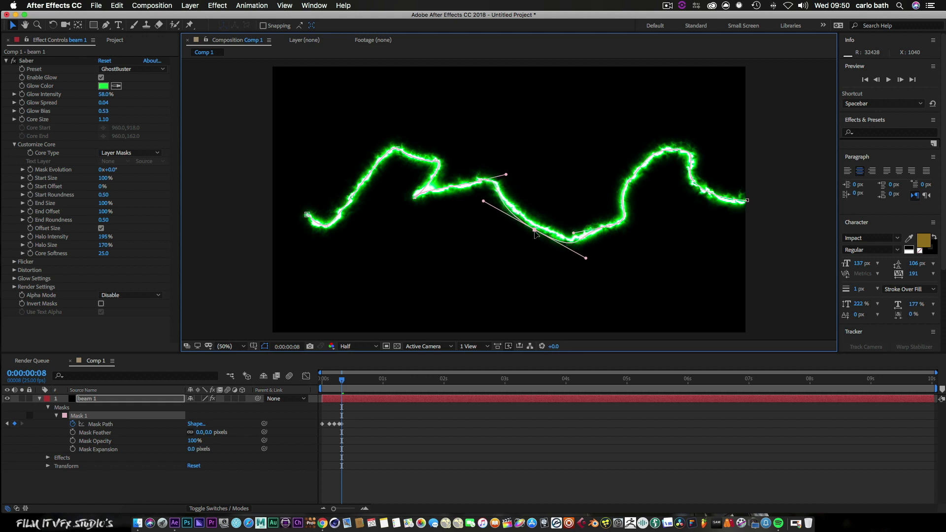
# At 0:00:00:10, drop the mask path's first peak into a dip, lift the central dip, and form a sharp spike near the far end.
pyautogui.moveTo(343, 381); pyautogui.dragTo(347, 380)
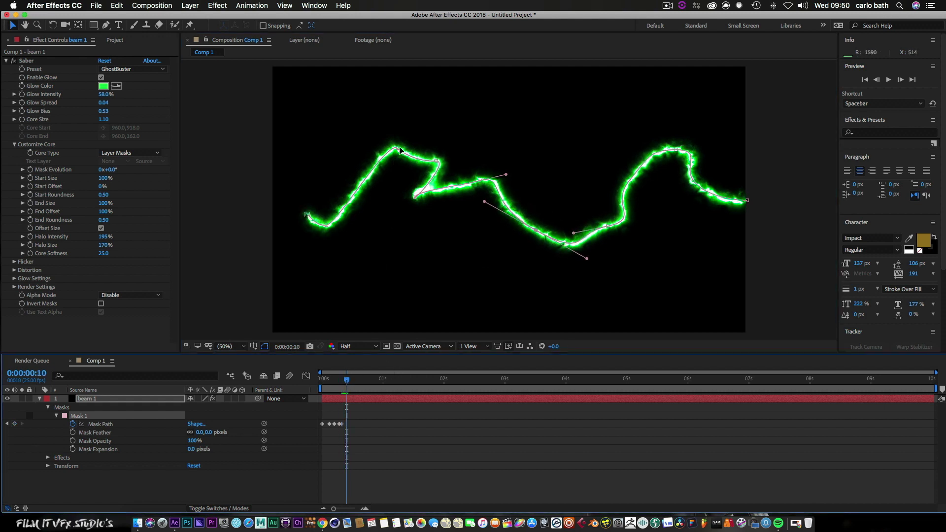
pyautogui.moveTo(396, 150); pyautogui.dragTo(388, 242)
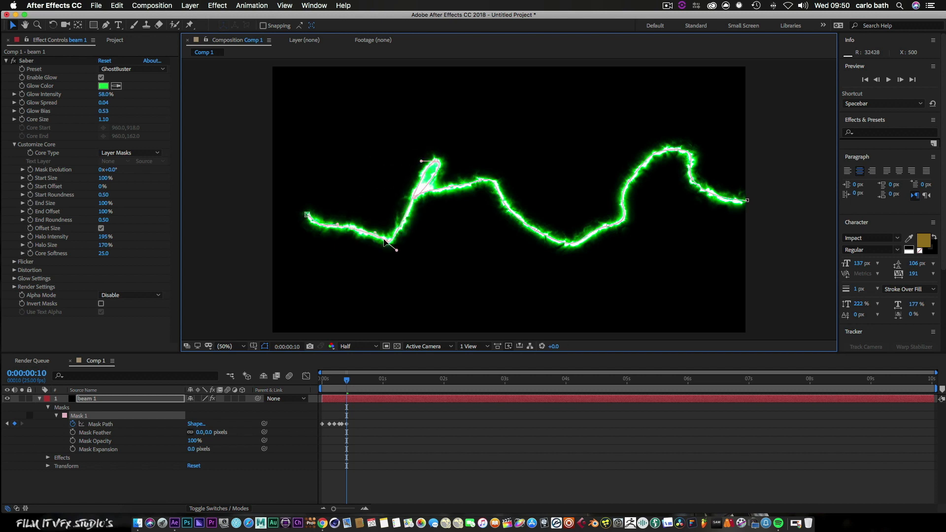
pyautogui.moveTo(564, 243); pyautogui.dragTo(572, 204)
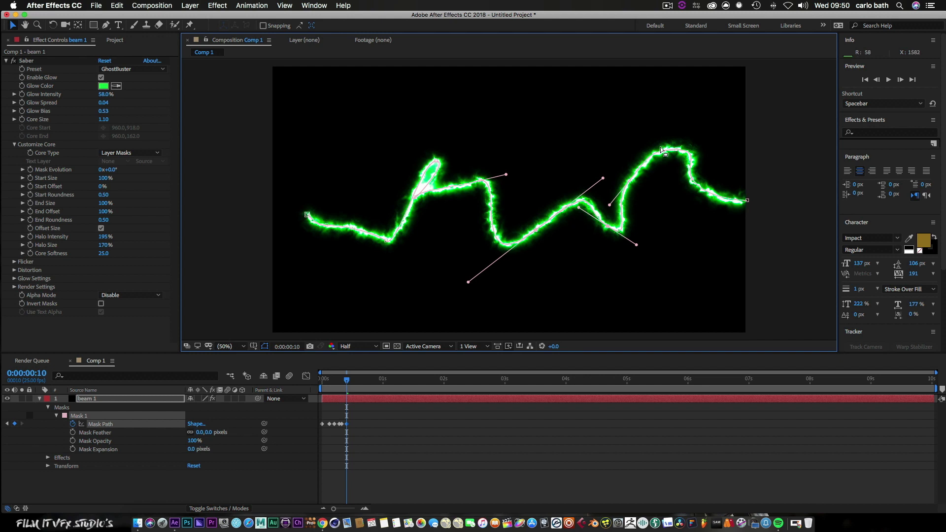
pyautogui.moveTo(663, 154); pyautogui.dragTo(663, 192)
# At 0:00:00:11, flatten the start of the mask path, raise the following dip into a peak, and form a tall central arch with a deep dip.
pyautogui.moveTo(347, 380); pyautogui.dragTo(349, 382)
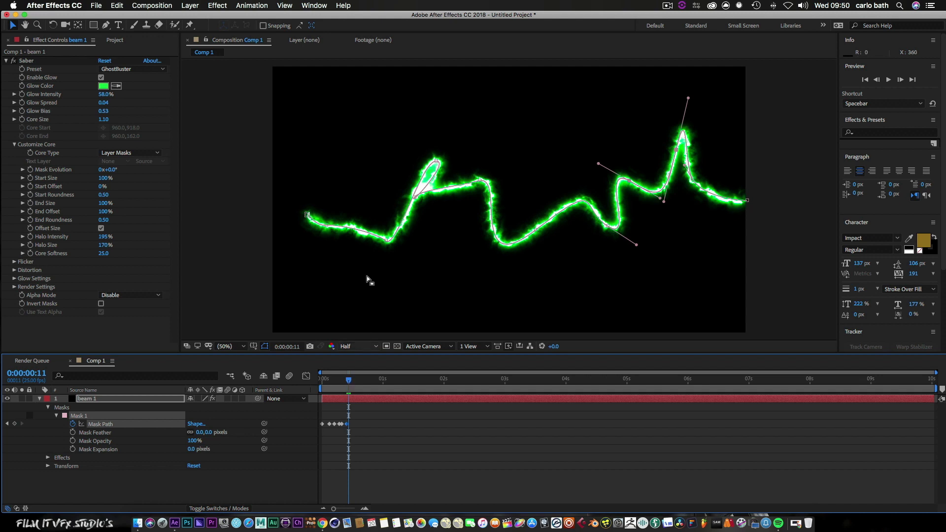
pyautogui.moveTo(327, 226); pyautogui.dragTo(360, 213)
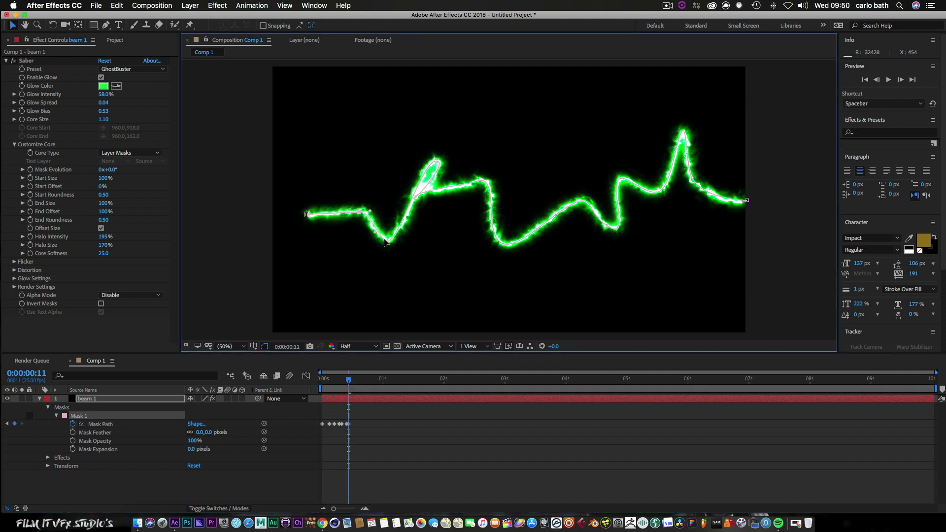
pyautogui.moveTo(386, 242); pyautogui.dragTo(408, 180)
pyautogui.click(453, 208)
pyautogui.moveTo(453, 208); pyautogui.dragTo(449, 244)
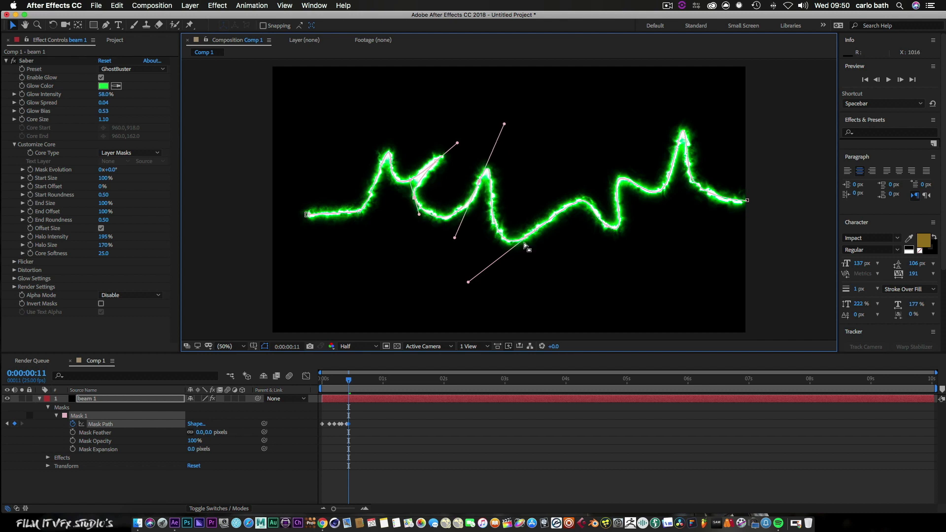
pyautogui.moveTo(525, 243); pyautogui.dragTo(540, 205)
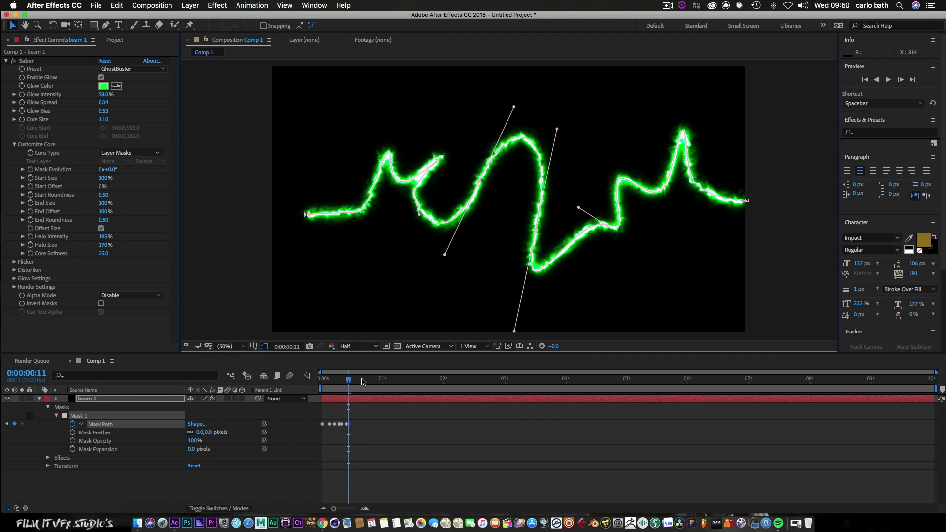
# At 0:00:00:12, lower the mask path's tall central arch into a shallow hump.
pyautogui.moveTo(349, 382); pyautogui.dragTo(351, 380)
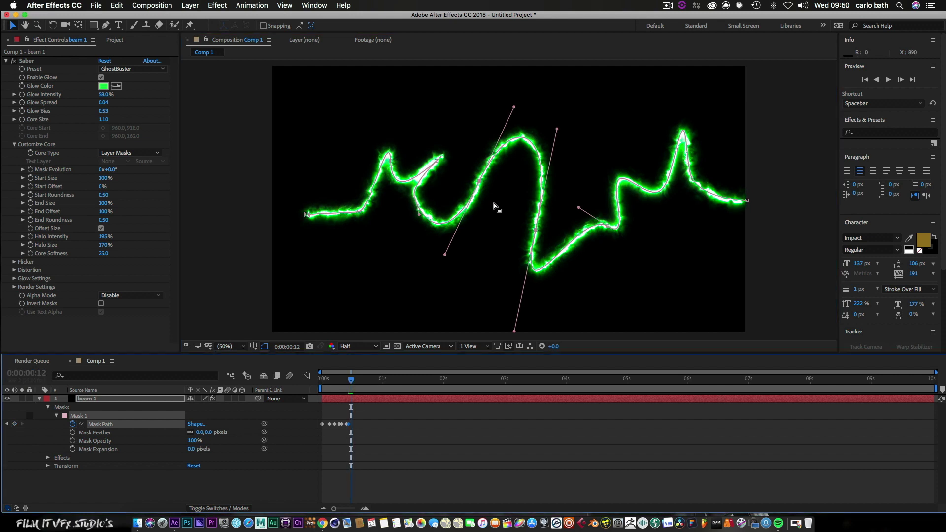
pyautogui.moveTo(517, 140); pyautogui.dragTo(504, 207)
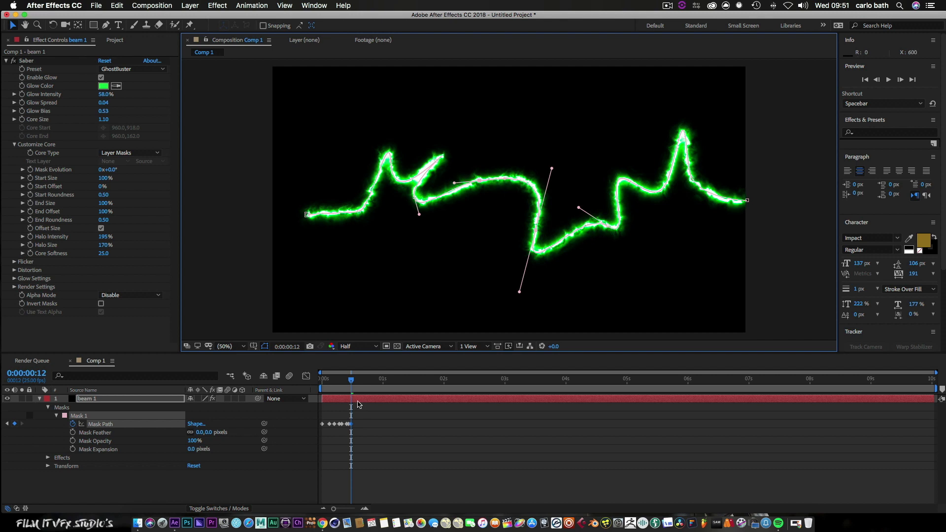
# Hide the mask path outline in the composition view and scrub through the opening keyframes to check the beam's motion.
pyautogui.moveTo(352, 382)
pyautogui.mouseDown()
pyautogui.moveTo(321, 382)
pyautogui.moveTo(334, 380)
pyautogui.mouseUp()
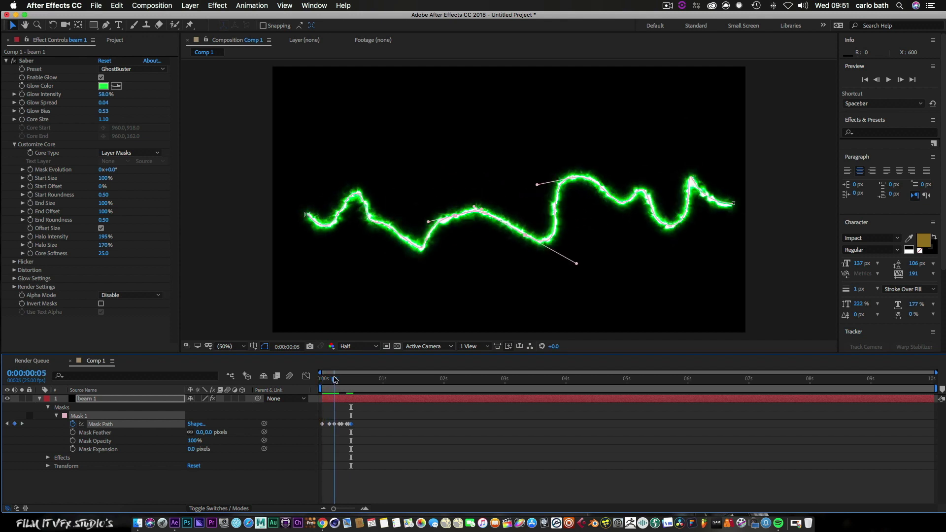
pyautogui.click(265, 347)
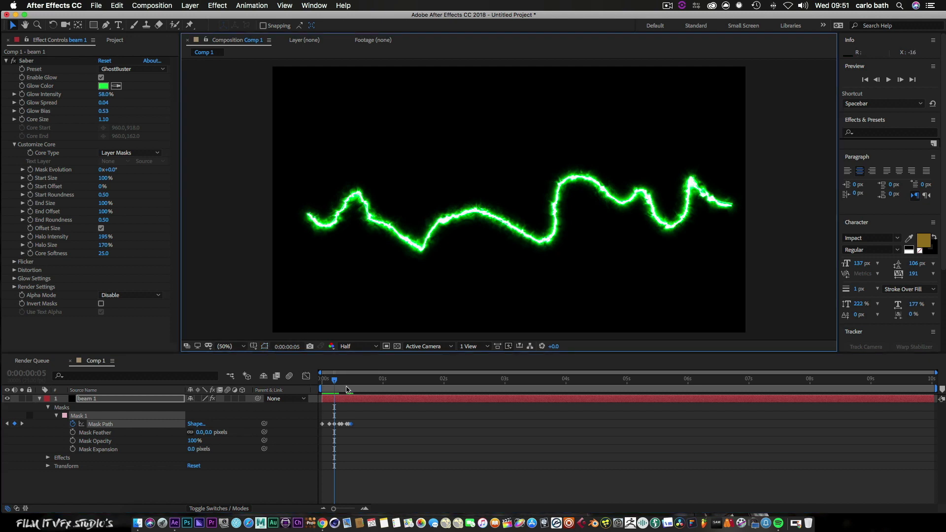
pyautogui.click(320, 380)
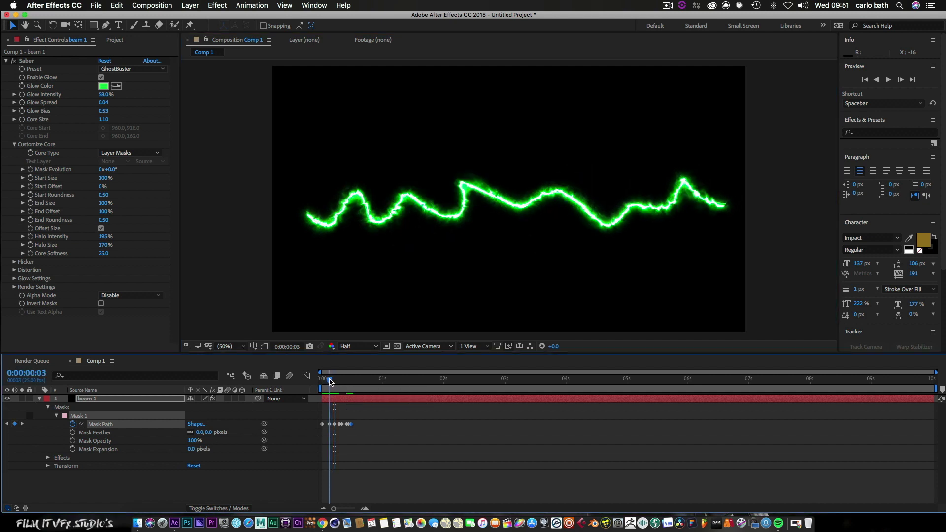
pyautogui.moveTo(317, 380)
pyautogui.mouseDown()
pyautogui.moveTo(353, 381)
pyautogui.moveTo(327, 381)
pyautogui.mouseUp()
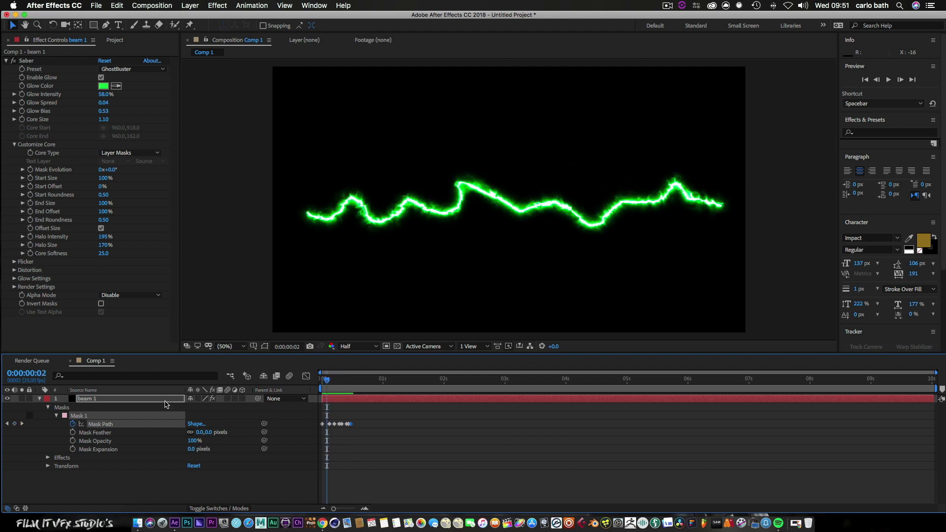
# Collapse the beam 1 layer's properties and set Saber's core size to 1.50.
pyautogui.click(41, 400)
pyautogui.click(96, 400)
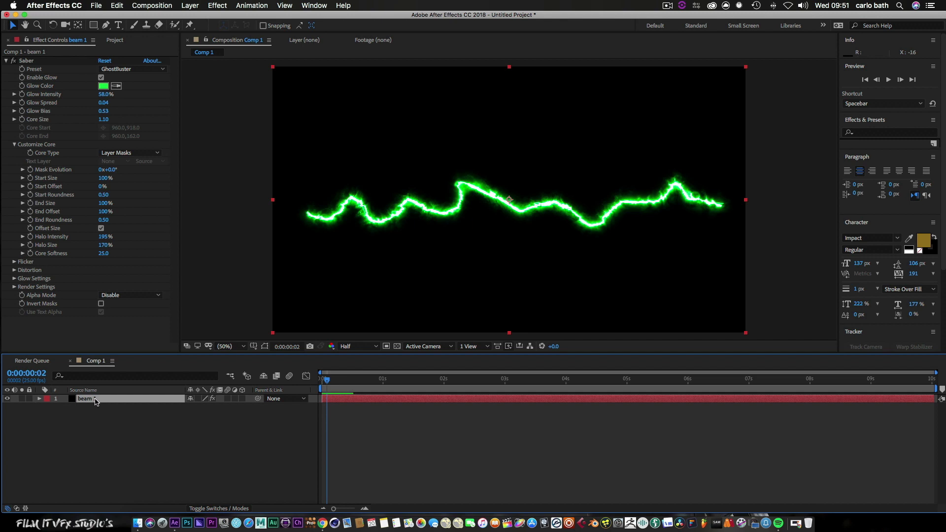
pyautogui.click(98, 135)
pyautogui.click(105, 119)
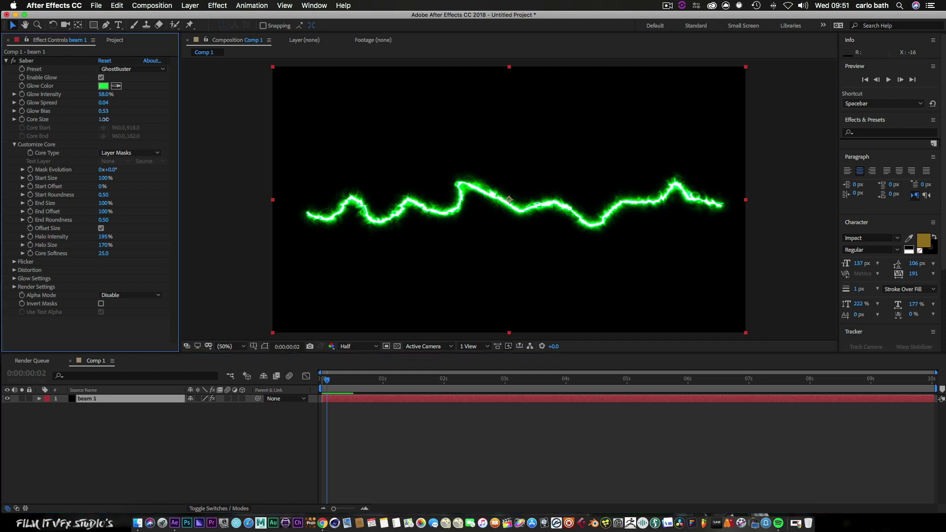
pyautogui.moveTo(105, 119); pyautogui.dragTo(105, 122)
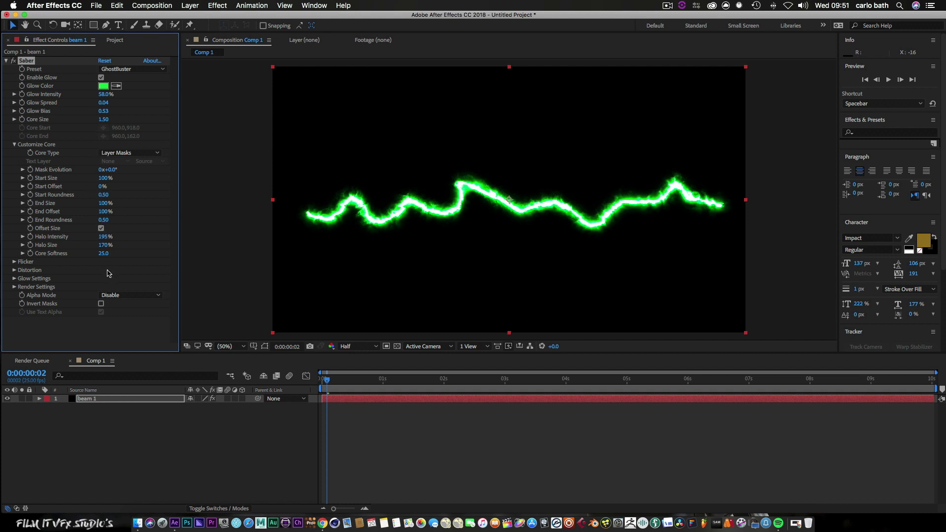
# In Saber's glow settings on the beam 1 layer, raise the glow size multiplier to 4.07.
pyautogui.click(14, 279)
pyautogui.scroll(-2, 15, 281)
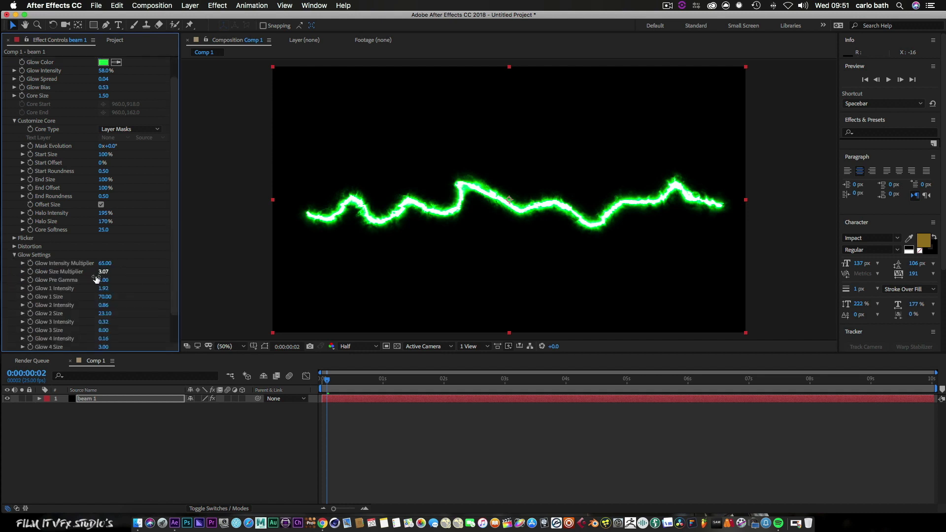
pyautogui.moveTo(103, 272); pyautogui.dragTo(106, 271)
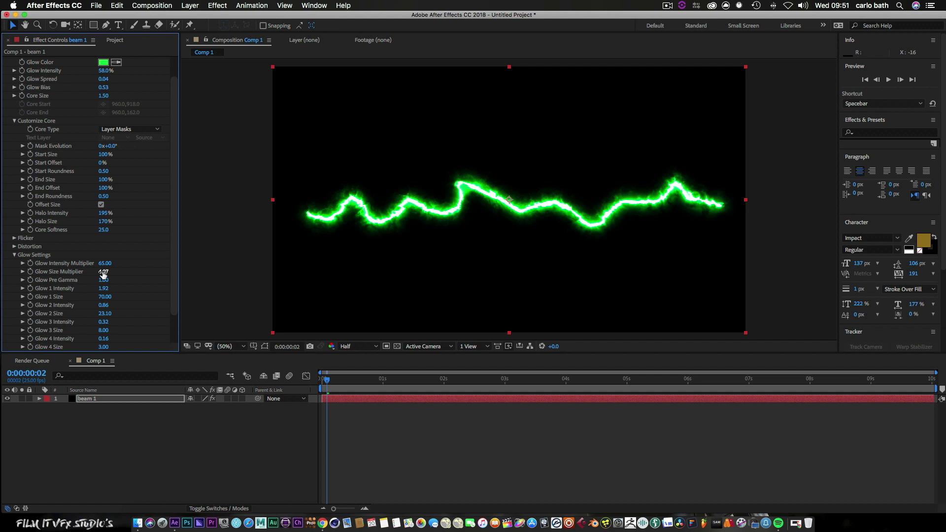
# Apply the Video Copilot VC Color Vibrance effect to the beam 1 layer.
pyautogui.click(87, 399)
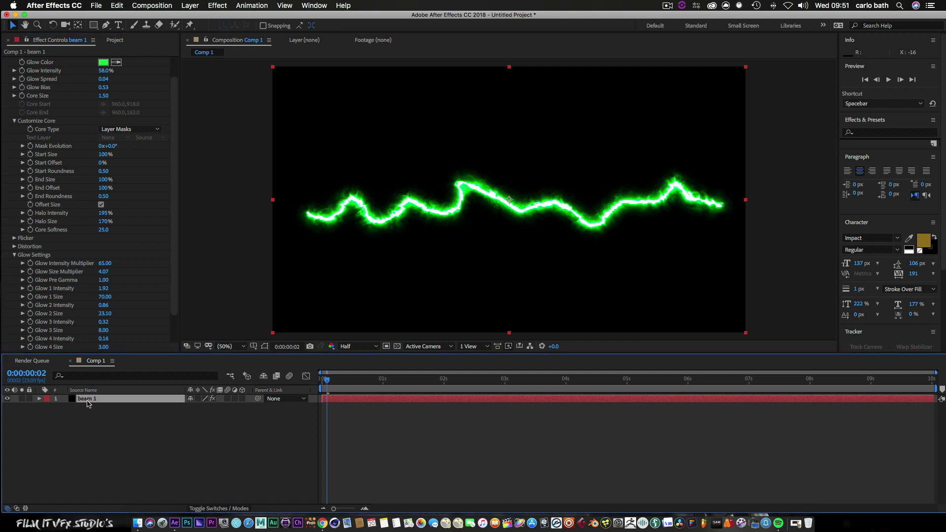
pyautogui.rightClick(87, 401)
pyautogui.moveTo(107, 398)
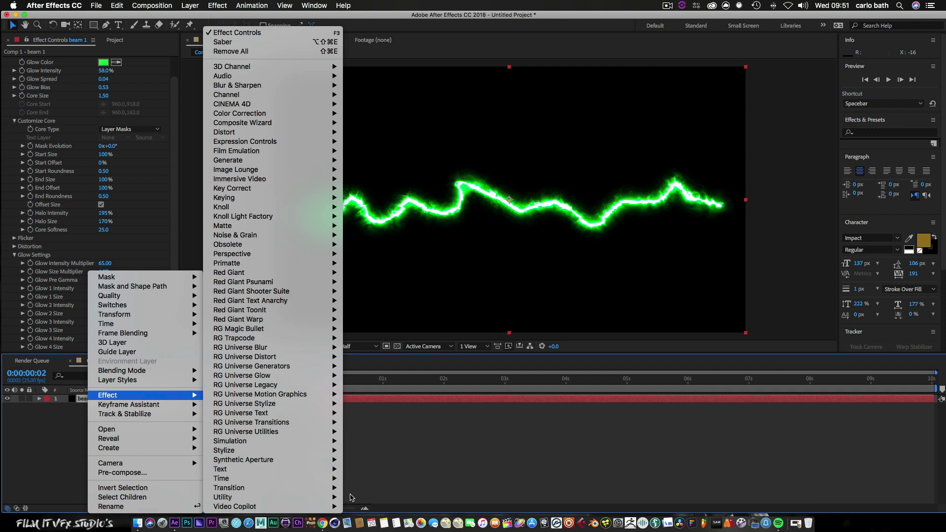
pyautogui.moveTo(347, 506)
pyautogui.click(381, 506)
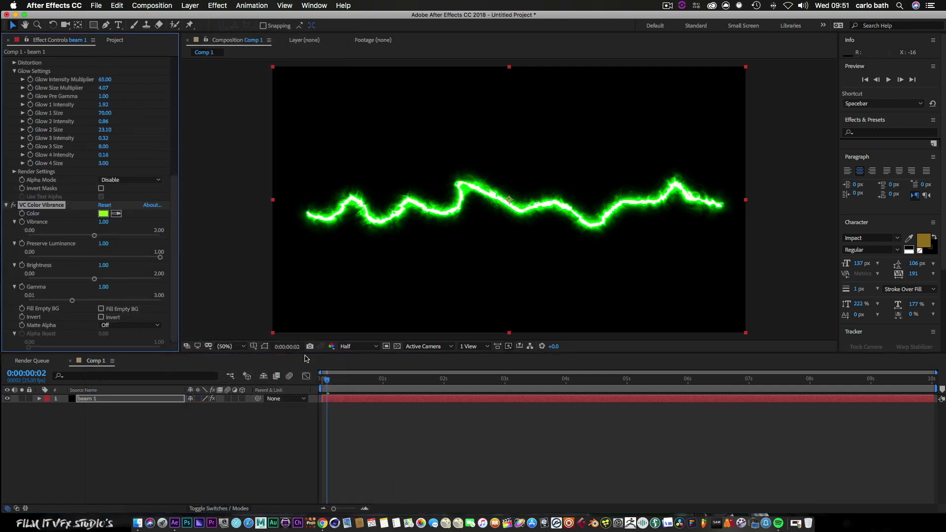
# Try several hues for beam 1's VC Color Vibrance colour, settling on orange FF6600.
pyautogui.click(103, 213)
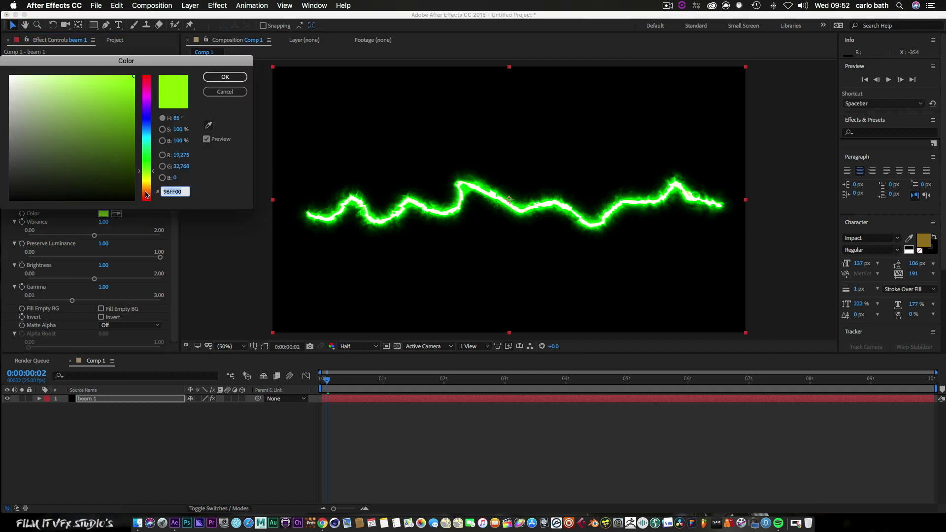
pyautogui.click(146, 191)
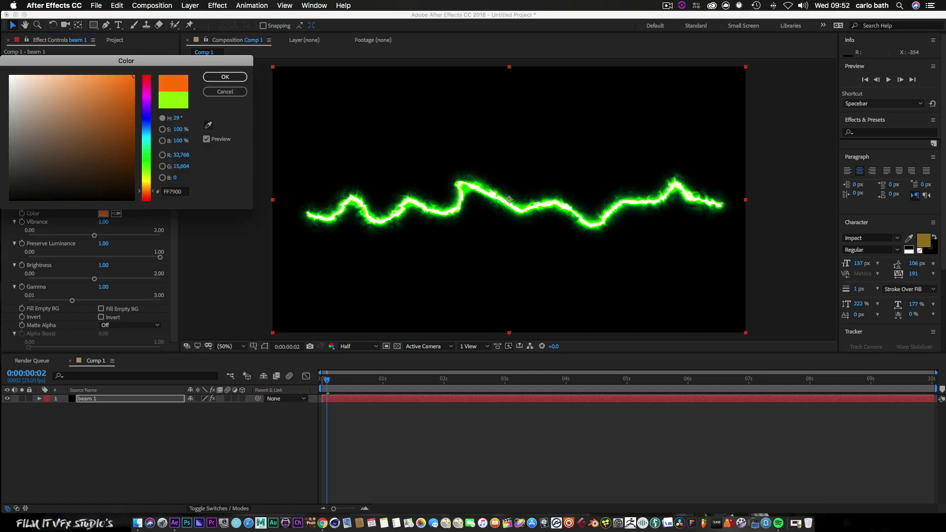
pyautogui.moveTo(141, 195); pyautogui.dragTo(141, 198)
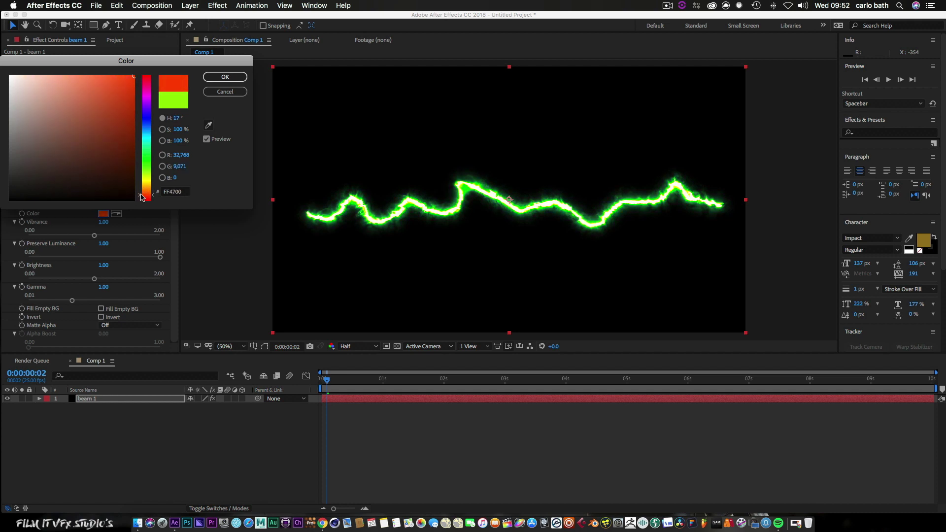
pyautogui.click(146, 114)
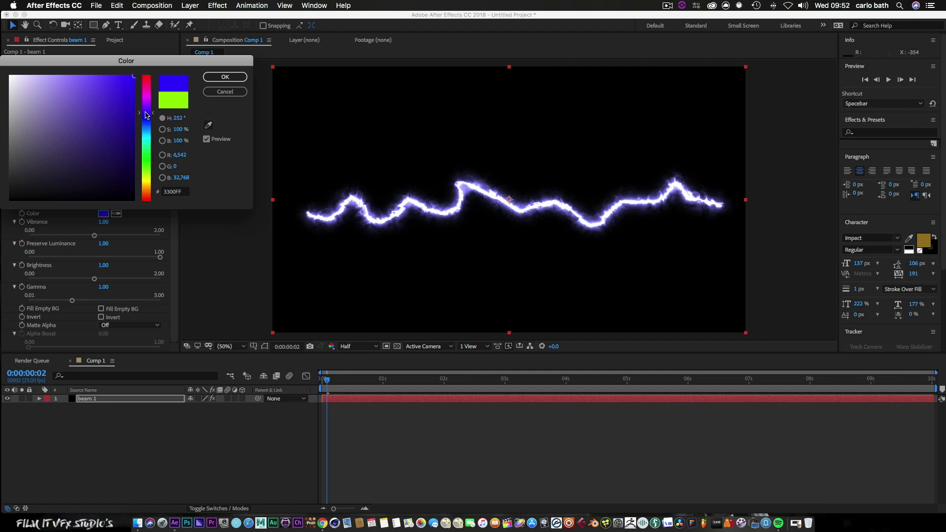
pyautogui.click(147, 195)
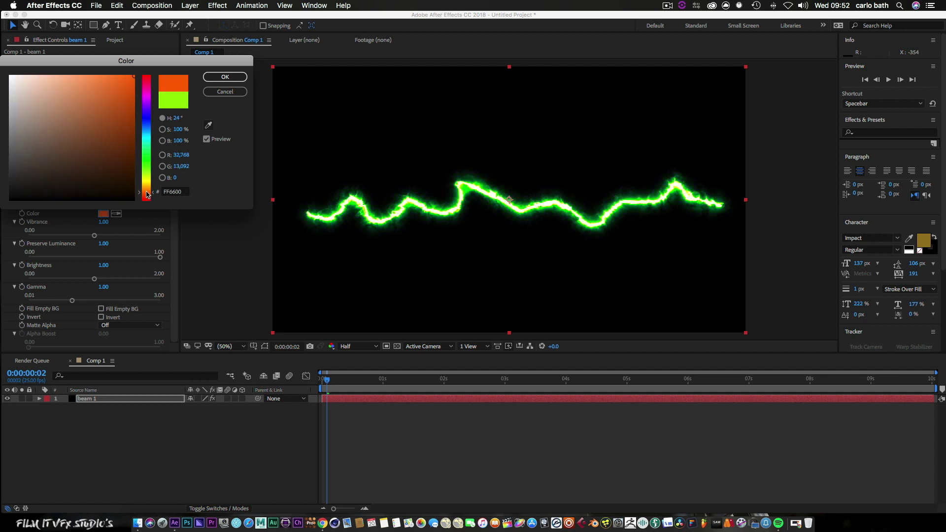
pyautogui.click(217, 79)
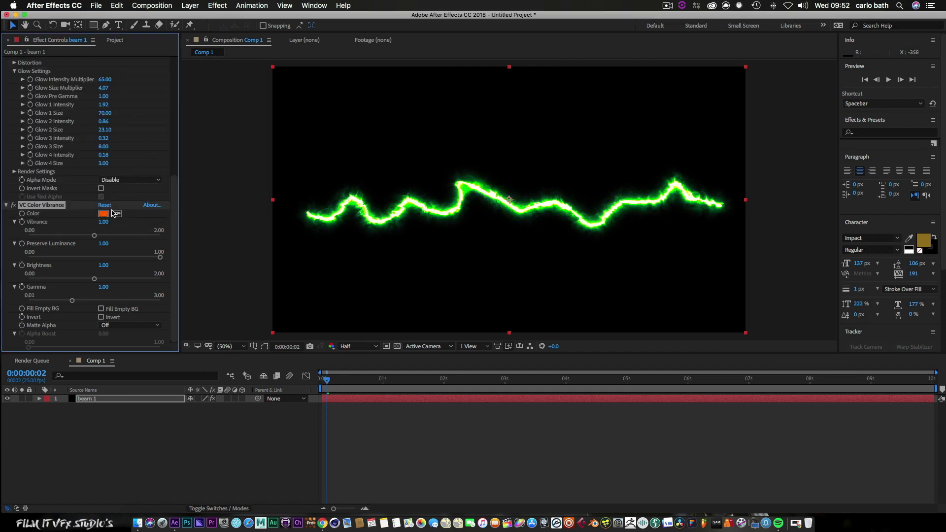
# Adjust beam 1's VC Color Vibrance to brightness 0.88, gamma 1.44 and vibrance 1.07.
pyautogui.moveTo(94, 279)
pyautogui.mouseDown()
pyautogui.moveTo(109, 281)
pyautogui.moveTo(86, 281)
pyautogui.mouseUp()
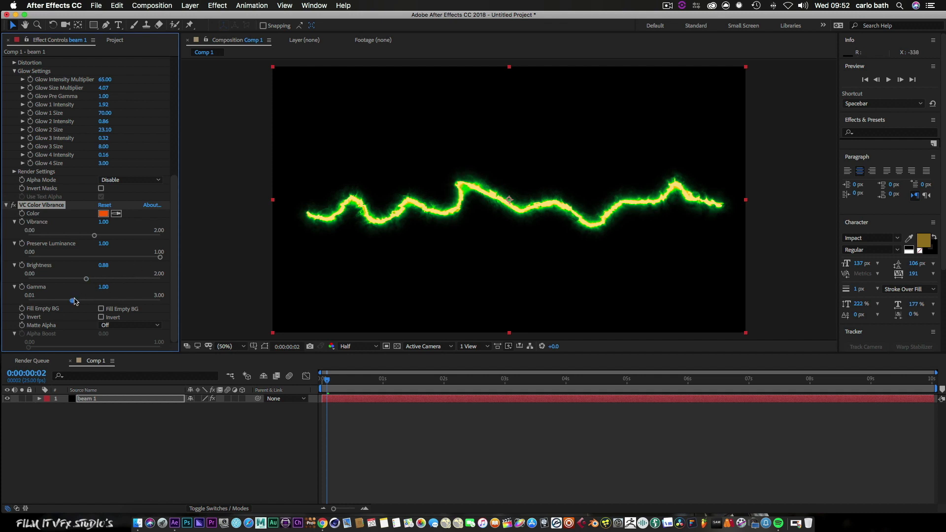
pyautogui.moveTo(74, 302); pyautogui.dragTo(92, 301)
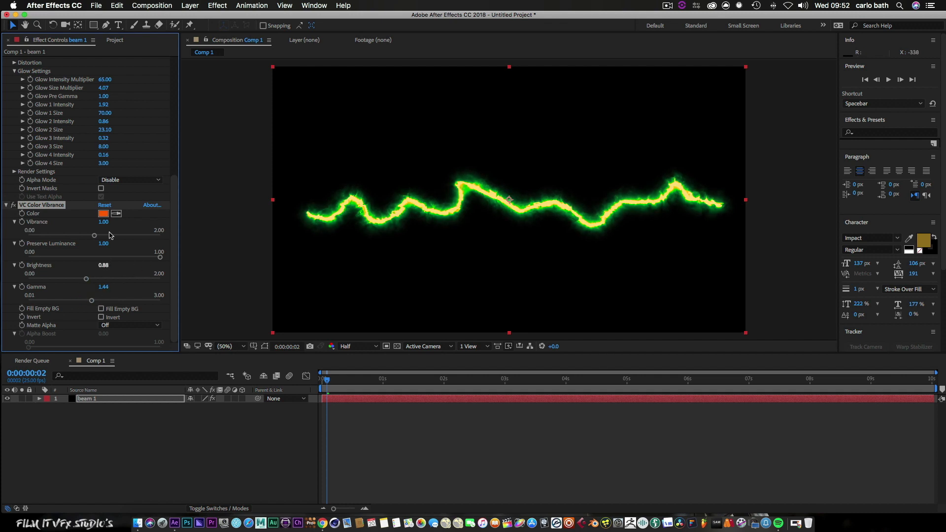
pyautogui.moveTo(97, 237)
pyautogui.mouseDown()
pyautogui.moveTo(119, 236)
pyautogui.moveTo(76, 234)
pyautogui.moveTo(102, 234)
pyautogui.mouseUp()
# Change beam 1's VC Color Vibrance colour to cyan blue 00CCFF.
pyautogui.click(104, 215)
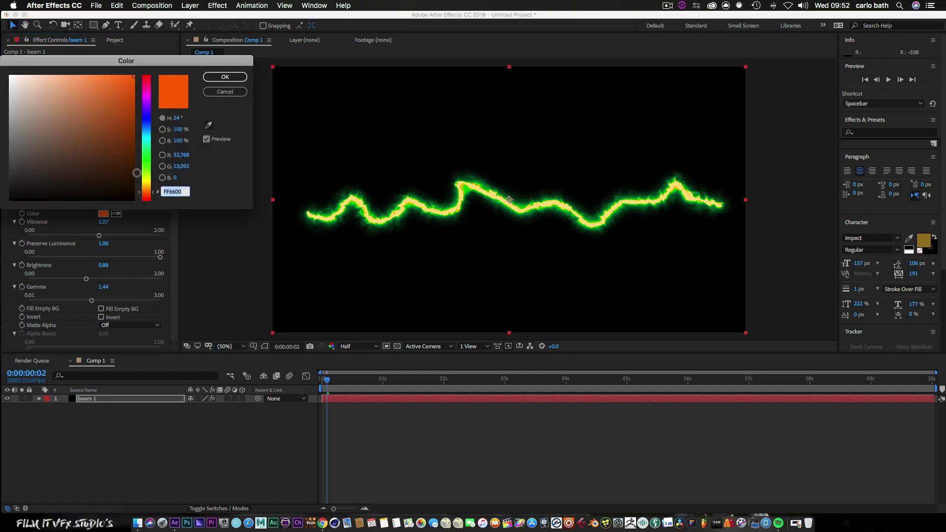
pyautogui.click(148, 134)
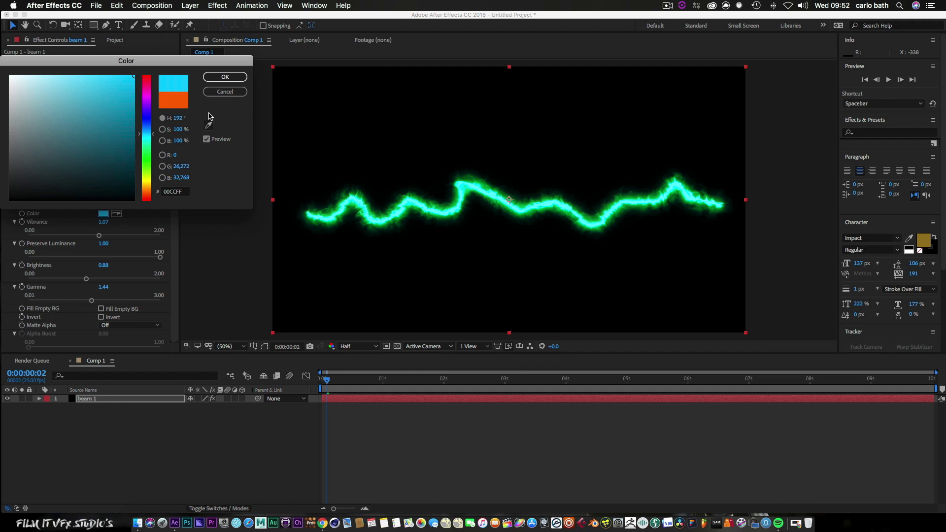
pyautogui.click(225, 77)
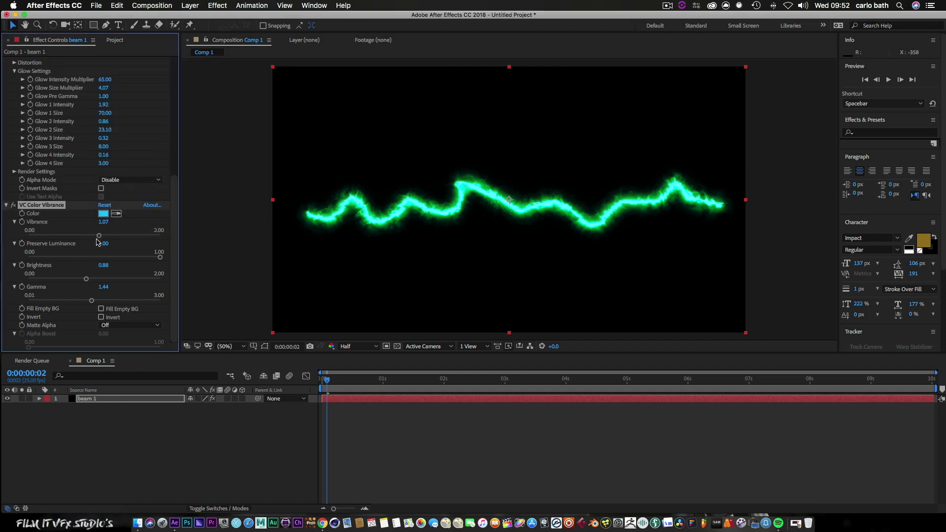
# Raise beam 1's VC Color Vibrance vibrance to 1.37 and brightness to 1.00, and deselect the layer.
pyautogui.moveTo(100, 237); pyautogui.dragTo(114, 238)
pyautogui.moveTo(96, 281); pyautogui.dragTo(98, 281)
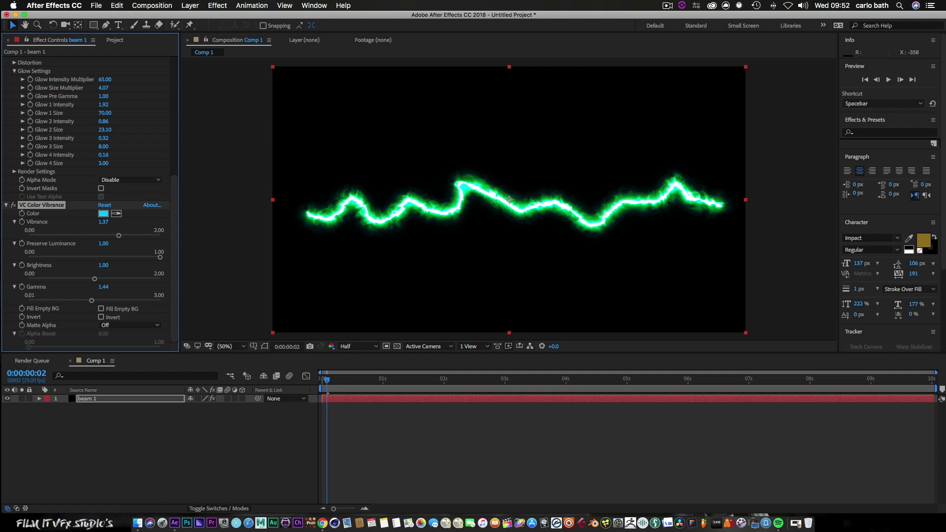
pyautogui.click(91, 443)
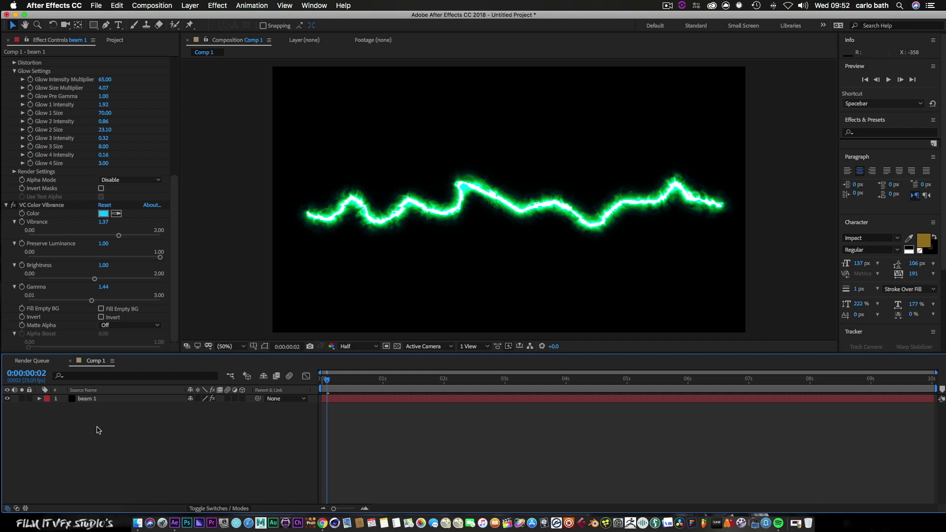
# Create a white 1920 × 1080 px solid named poo above the beam 1 layer.
pyautogui.click(96, 398)
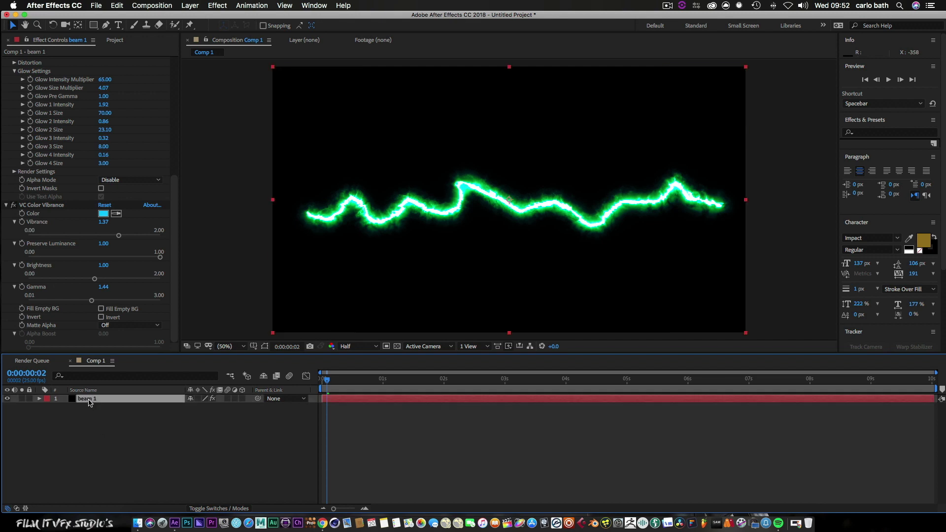
pyautogui.rightClick(86, 423)
pyautogui.moveTo(126, 409)
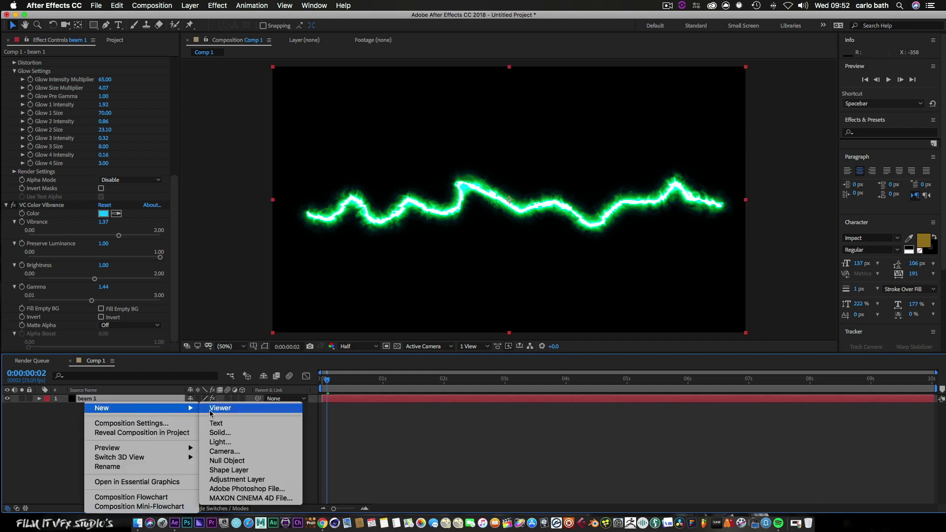
pyautogui.click(228, 433)
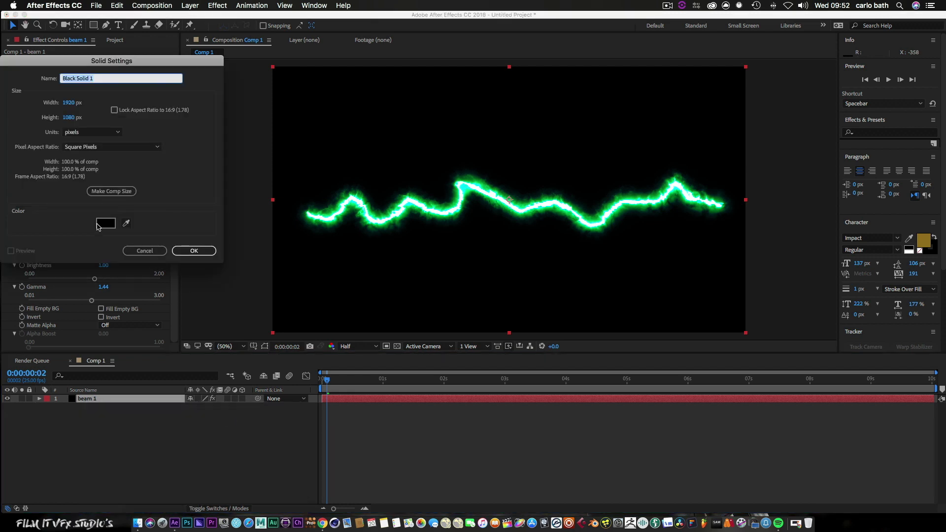
pyautogui.click(100, 224)
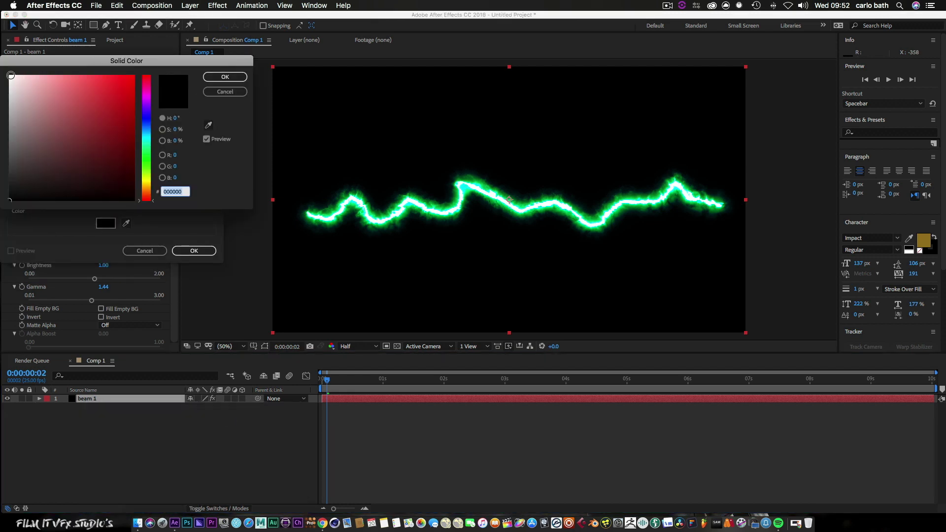
pyautogui.click(8, 74)
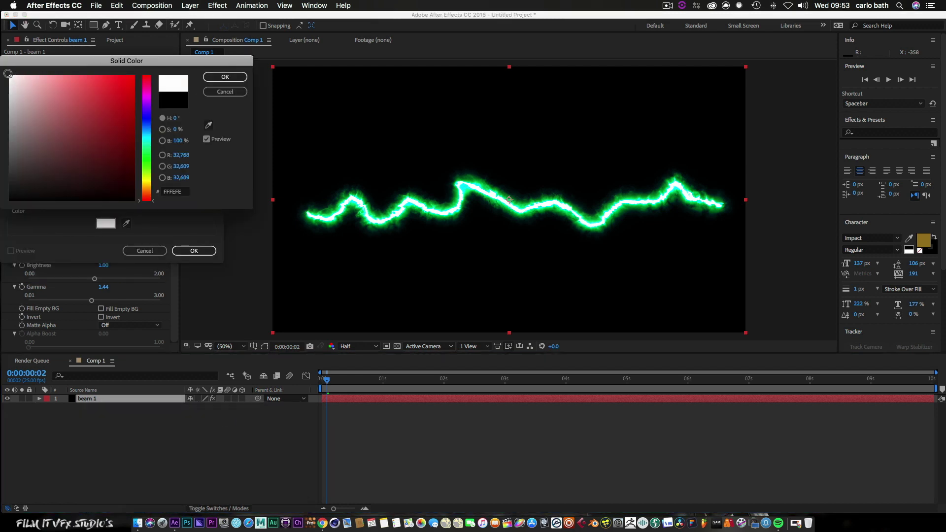
pyautogui.click(225, 77)
pyautogui.click(109, 78)
pyautogui.moveTo(94, 79); pyautogui.dragTo(62, 76)
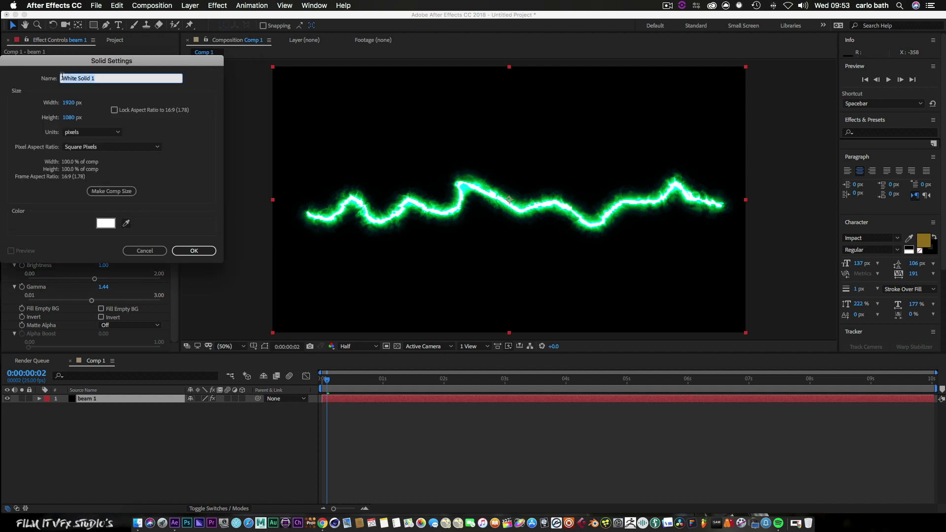
pyautogui.write('poo')
pyautogui.click(198, 252)
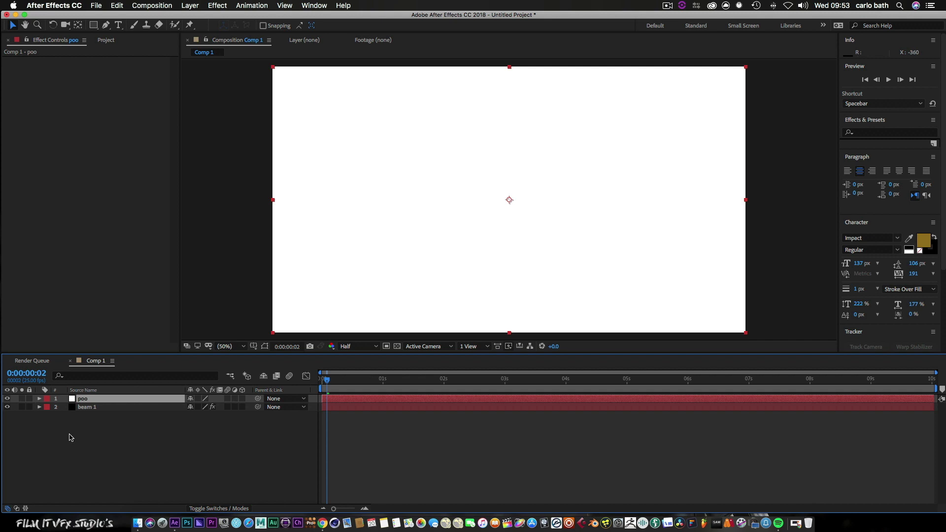
# With the poo solid temporarily hidden, draw a small circular mask on it around the beam's left end, and show the solid again.
pyautogui.click(7, 399)
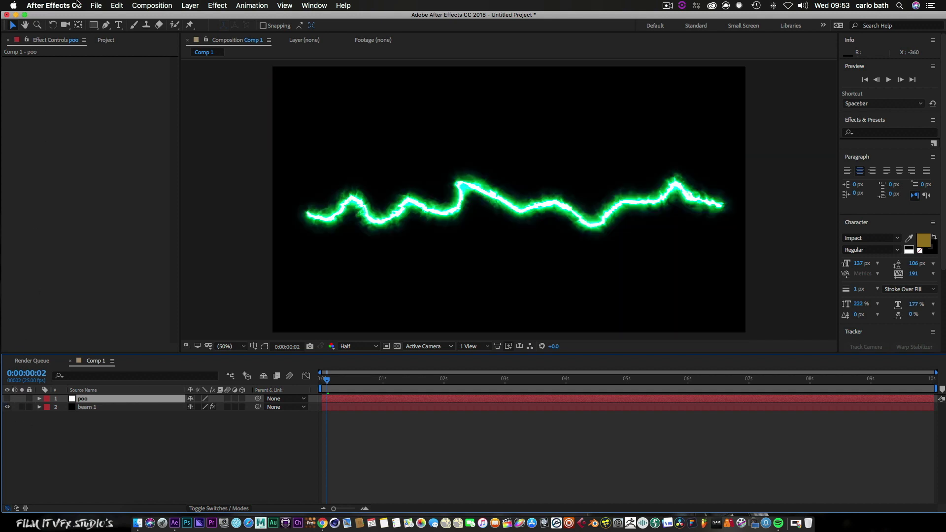
pyautogui.moveTo(96, 28); pyautogui.dragTo(122, 47)
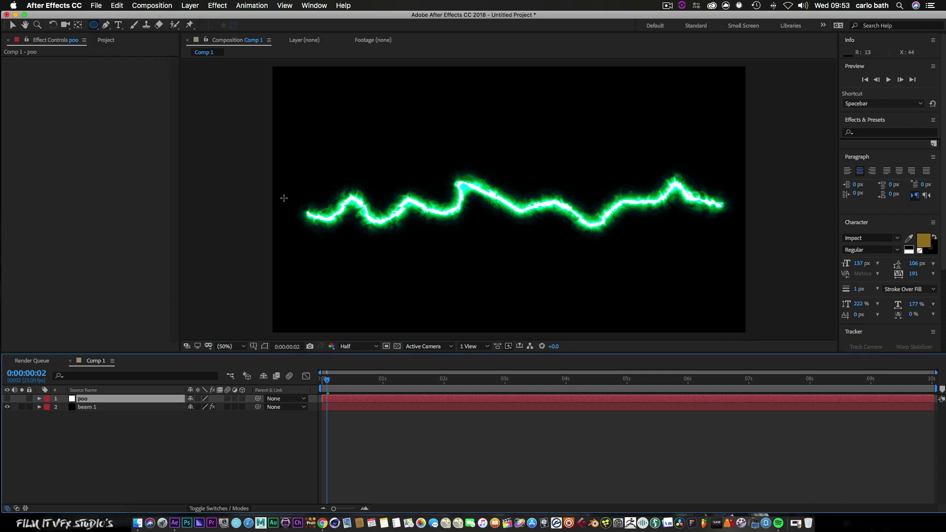
pyautogui.moveTo(286, 198); pyautogui.dragTo(314, 223)
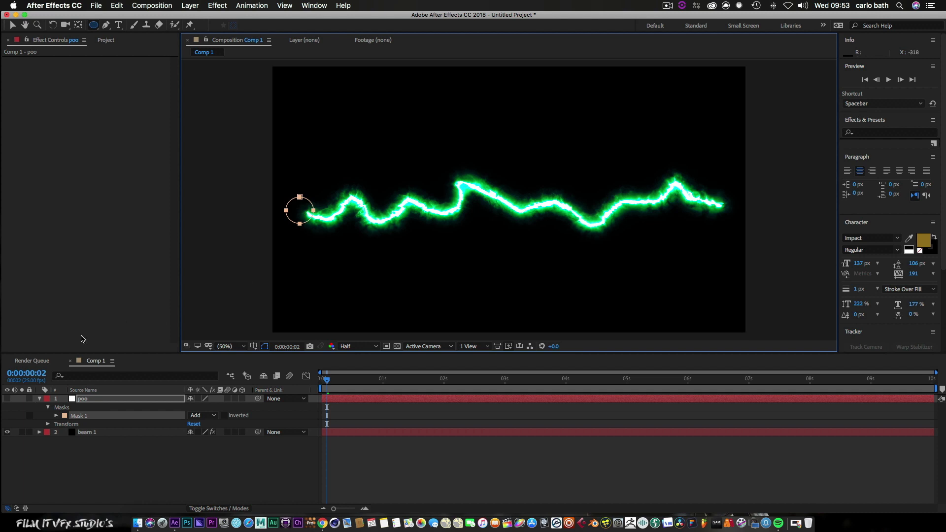
pyautogui.click(7, 399)
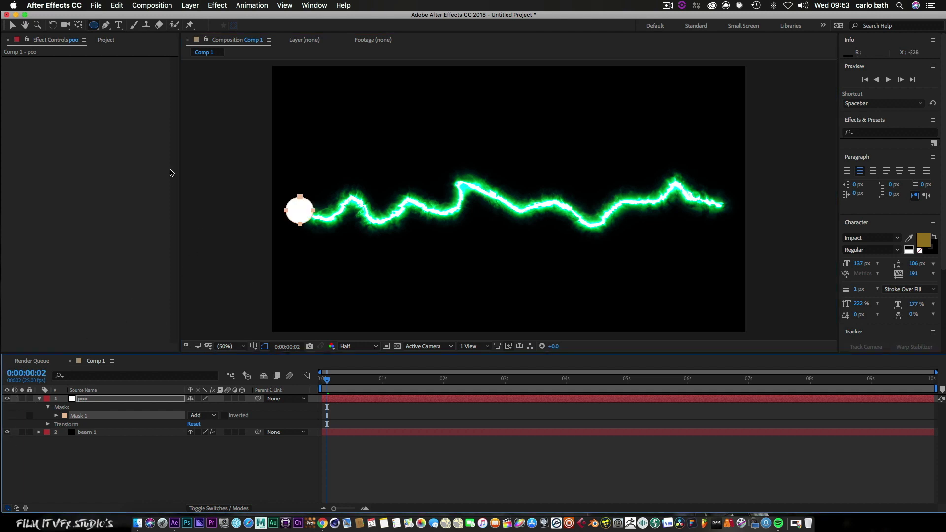
# Move the masked white circle slightly down and right to centre it on the beam's left end.
pyautogui.click(13, 25)
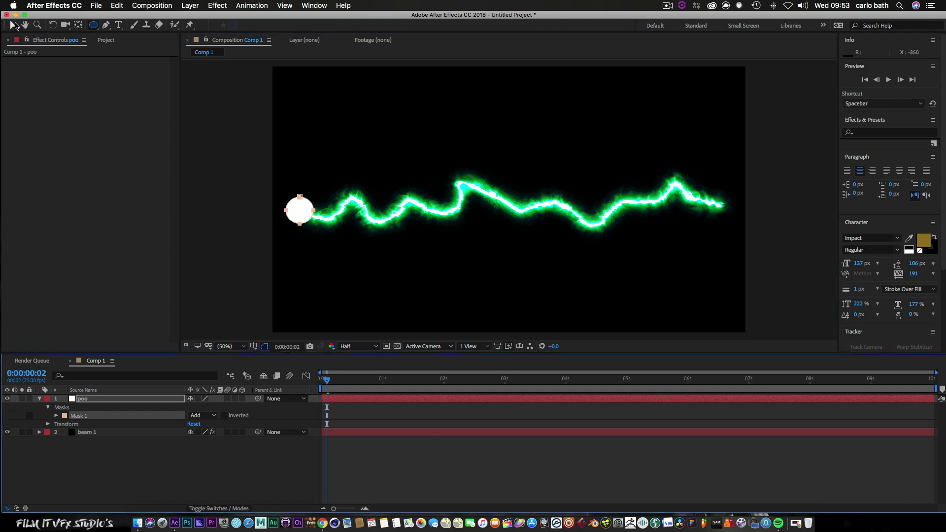
pyautogui.click(300, 213)
pyautogui.moveTo(299, 212); pyautogui.dragTo(300, 217)
# Set the feather of the poo layer's circular mask to 48 pixels.
pyautogui.press('Return')
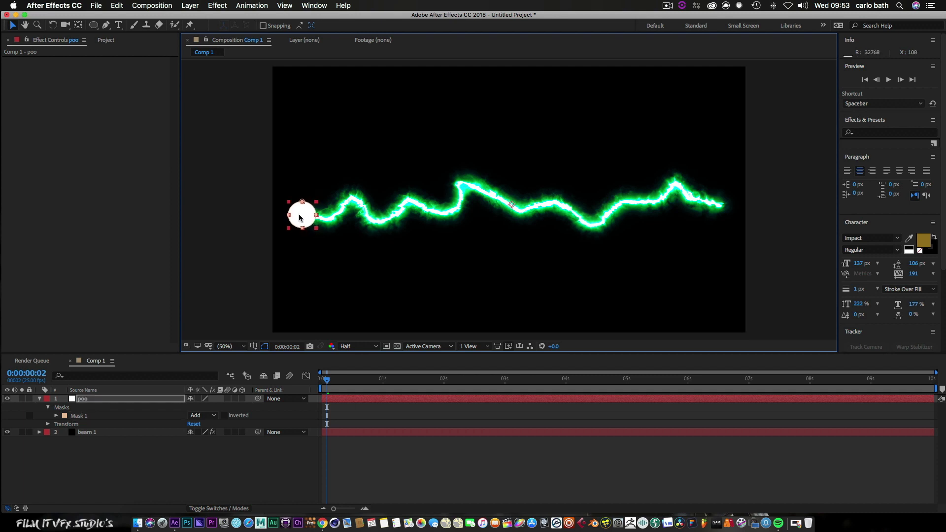
pyautogui.press('f')
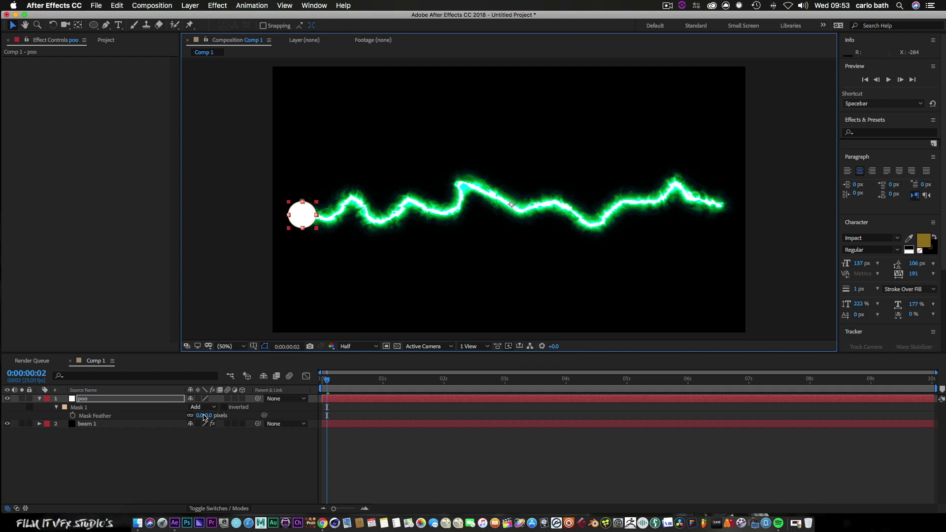
pyautogui.moveTo(206, 417); pyautogui.dragTo(225, 415)
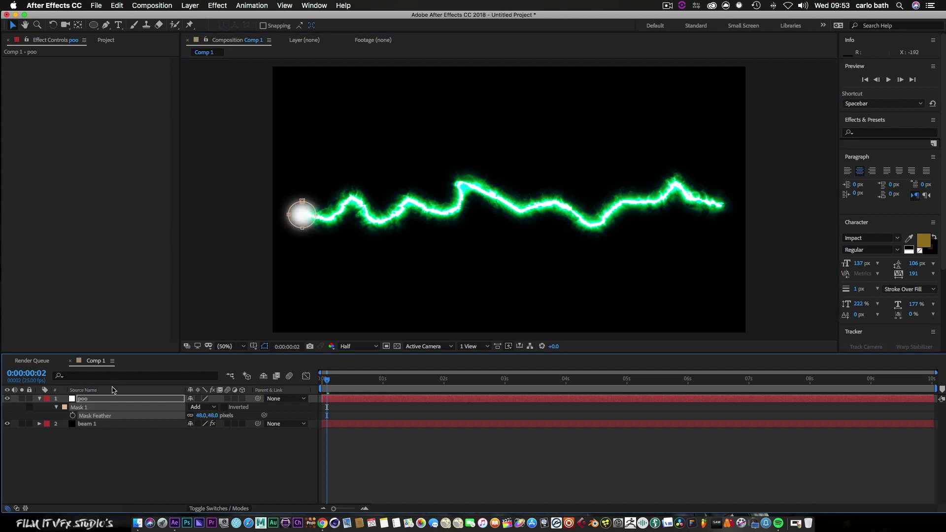
# Apply VC Color Vibrance to the poo layer and sample the beam's green as the effect colour.
pyautogui.click(83, 399)
pyautogui.rightClick(82, 400)
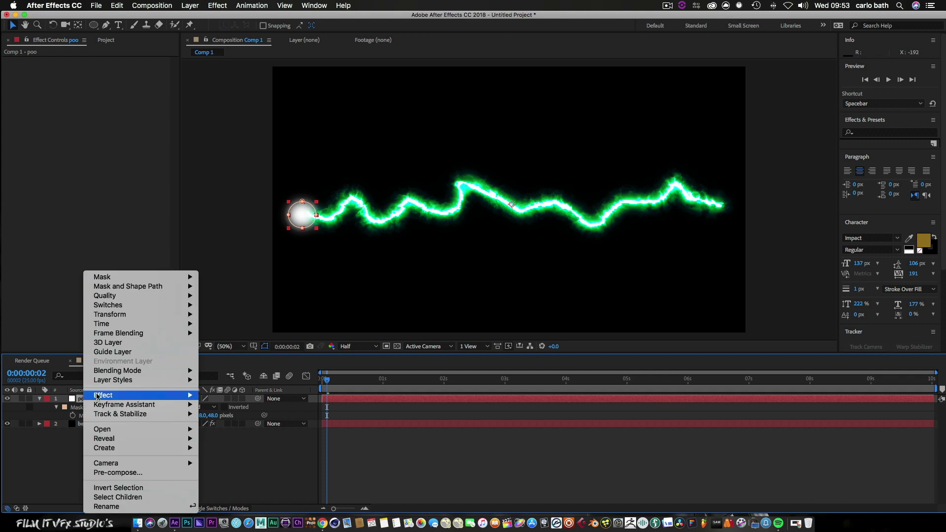
pyautogui.moveTo(103, 395)
pyautogui.moveTo(288, 507)
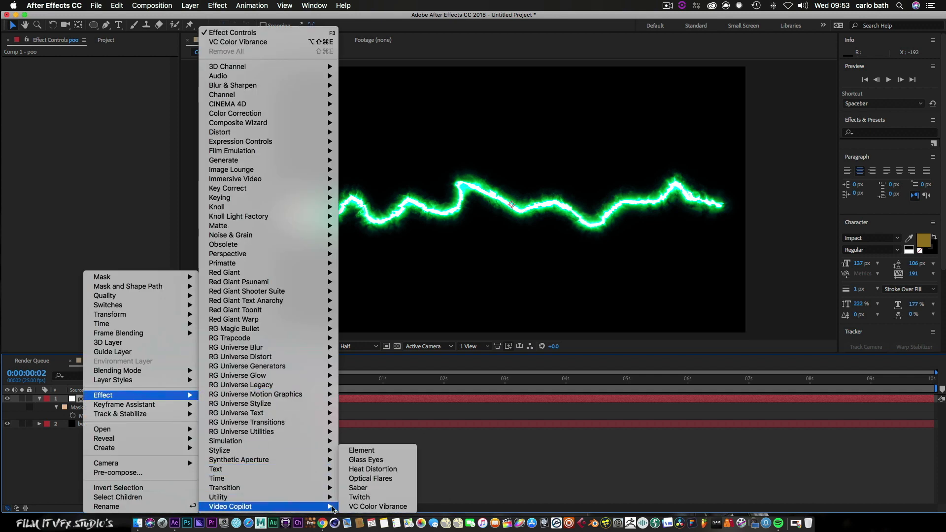
pyautogui.click(377, 507)
pyautogui.click(116, 69)
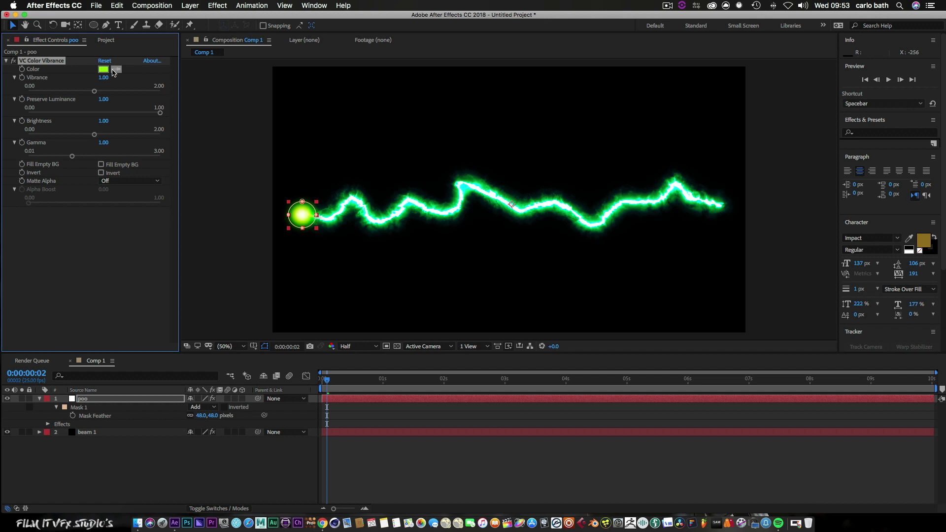
pyautogui.click(347, 201)
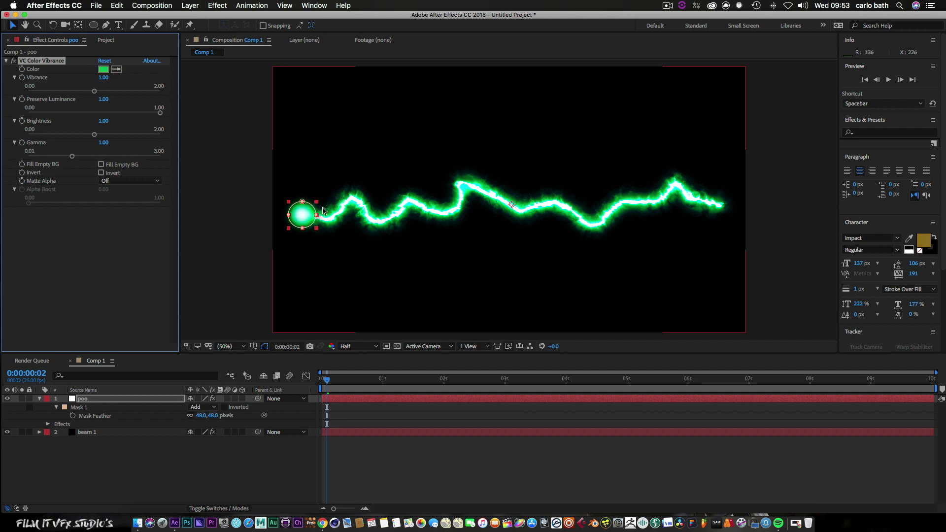
# Nudge the glowing source circle slightly down on the beam's start and collapse the poo layer's properties.
pyautogui.click(307, 218)
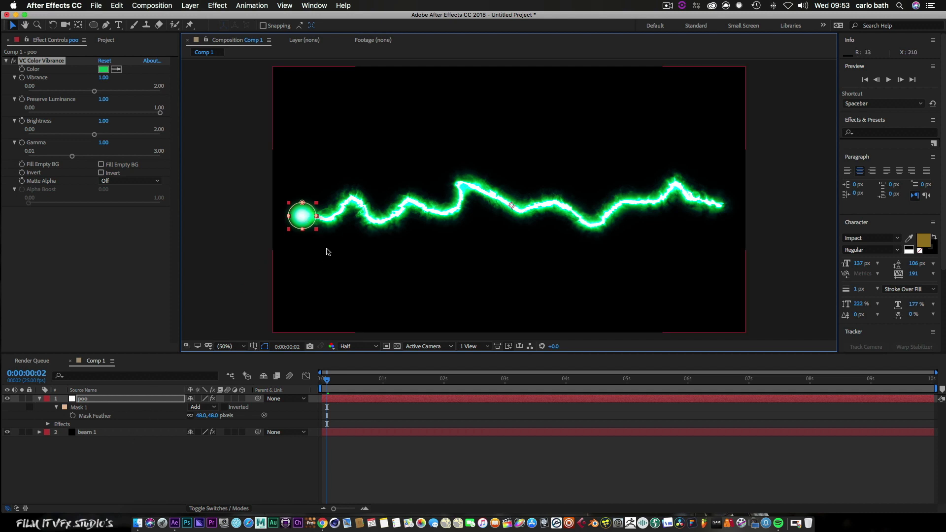
pyautogui.click(110, 471)
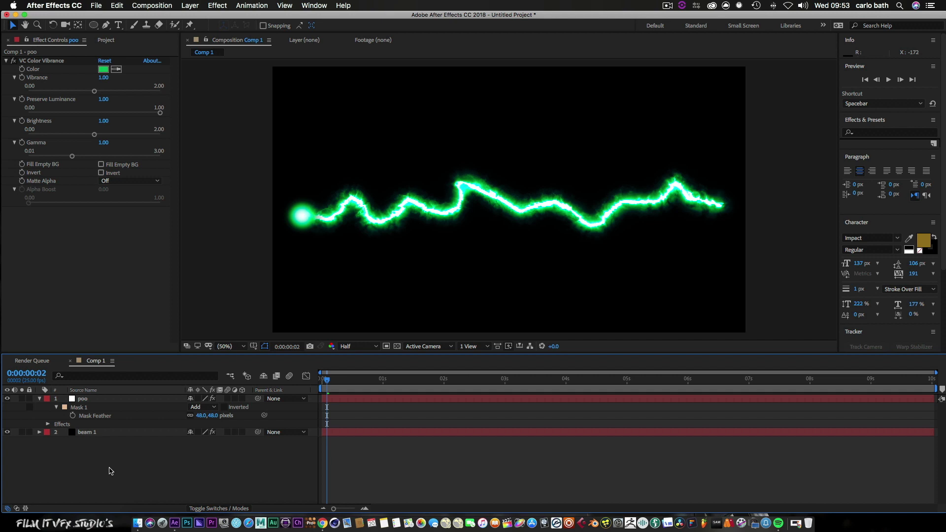
pyautogui.click(39, 399)
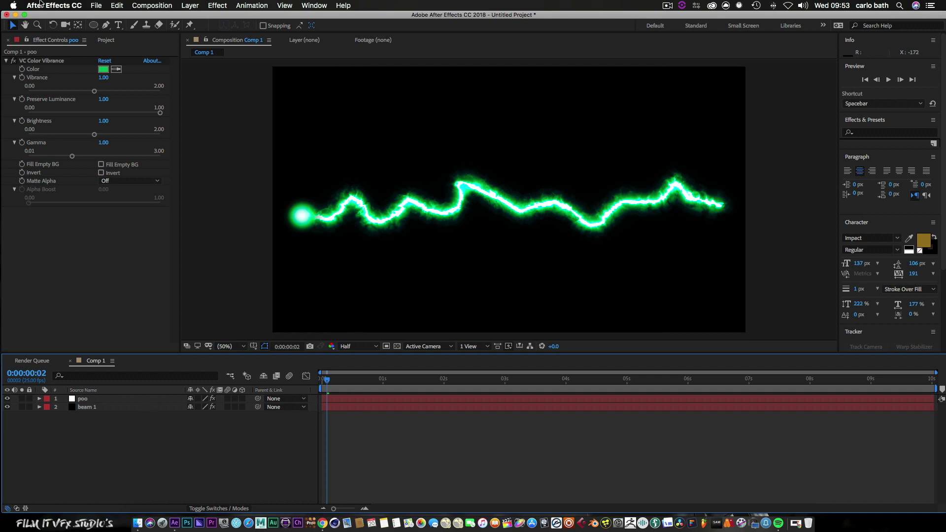
# Import FireCracker_02.mov from the 16. Sparks folder as footage and place it over the beam in Comp 1.
pyautogui.click(96, 6)
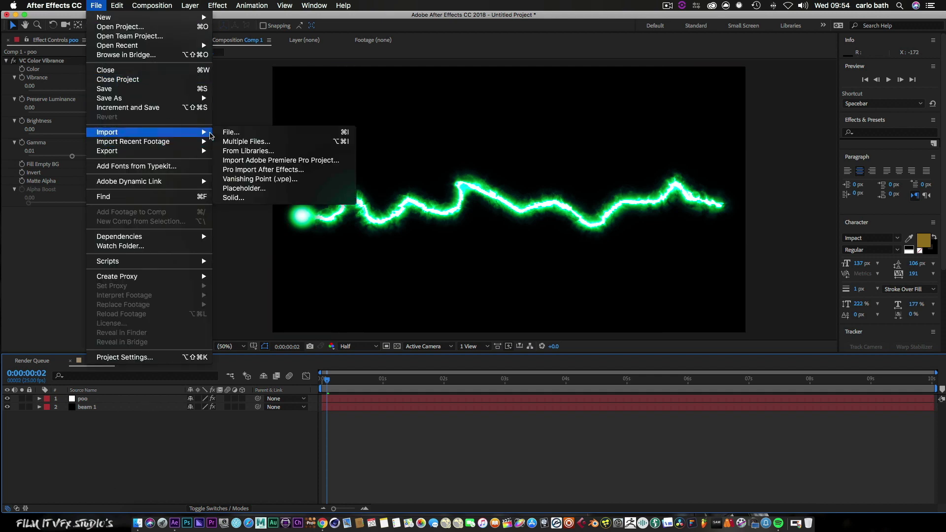
pyautogui.click(223, 133)
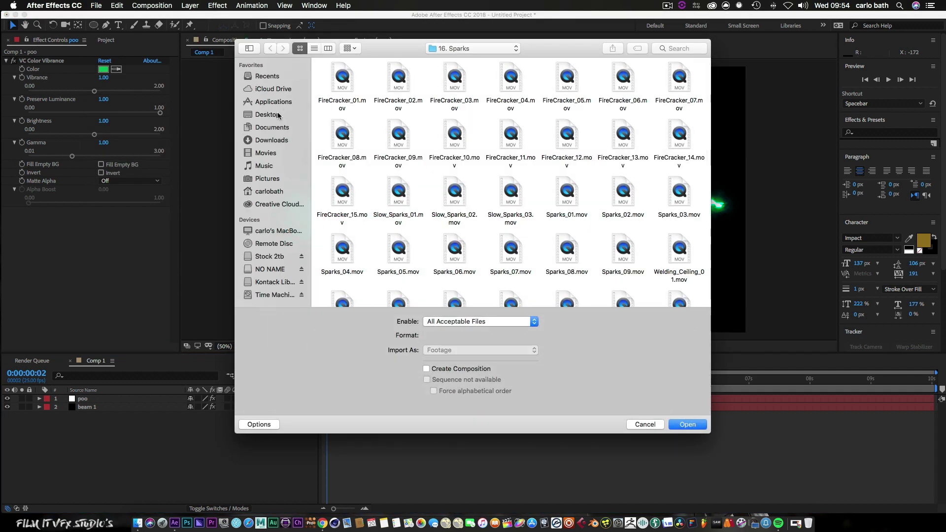
pyautogui.click(397, 81)
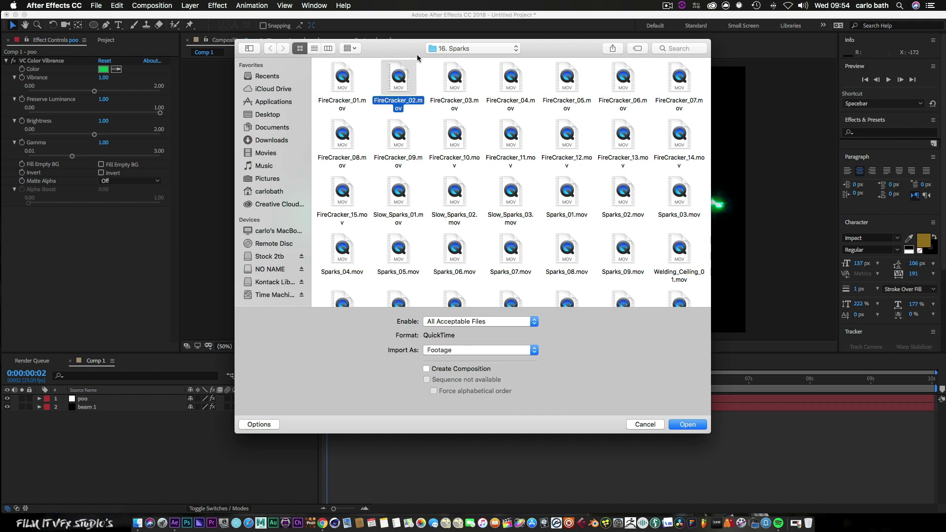
pyautogui.click(689, 424)
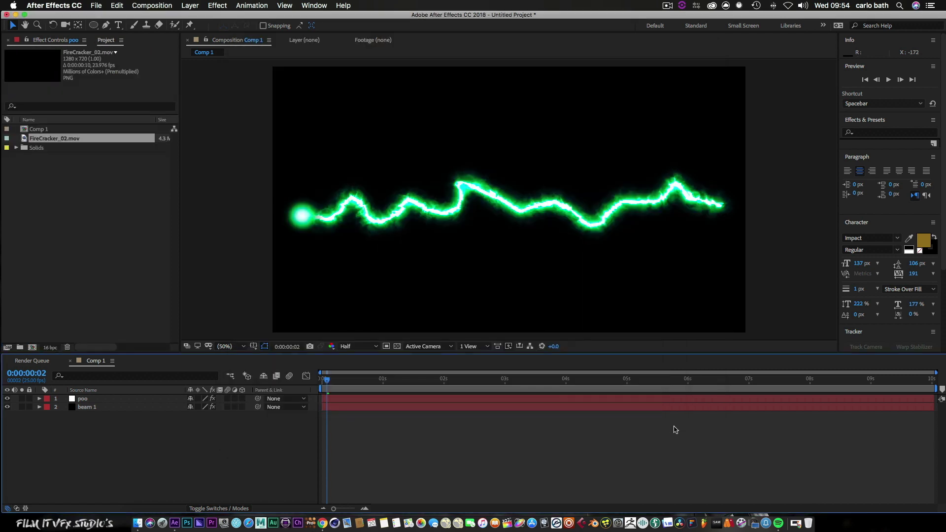
pyautogui.moveTo(34, 140); pyautogui.dragTo(557, 211)
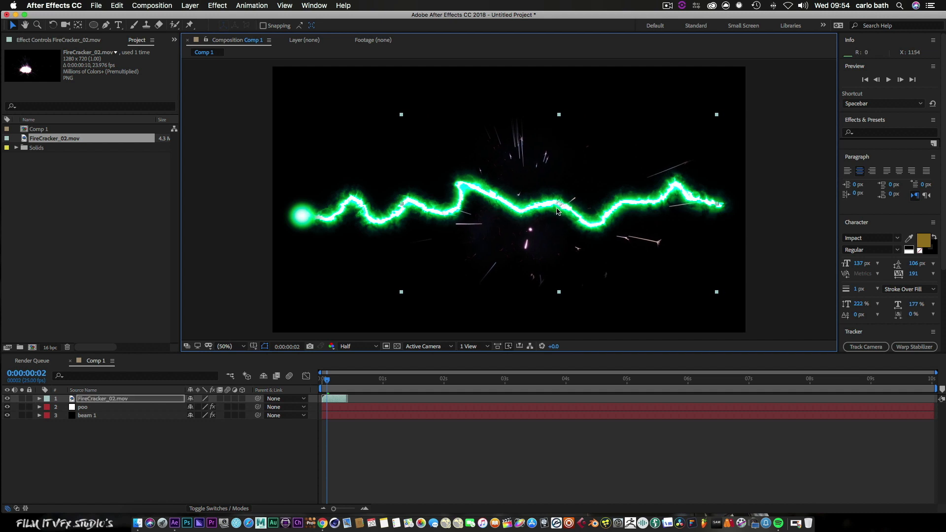
# Scale the FireCracker_02.mov layer to 51% and, at the first frame, move its blast down onto the beam's central dip.
pyautogui.press('s')
pyautogui.moveTo(217, 407); pyautogui.dragTo(193, 408)
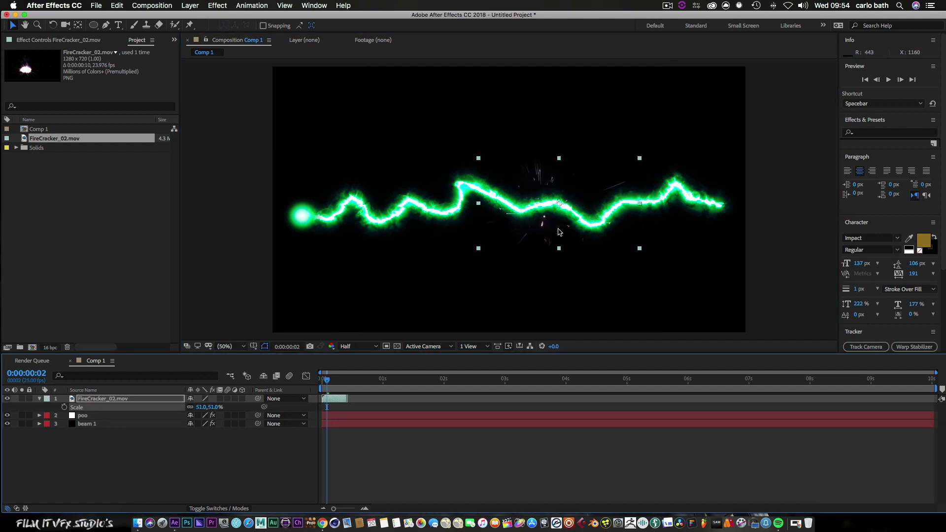
pyautogui.moveTo(327, 381)
pyautogui.mouseDown()
pyautogui.moveTo(337, 380)
pyautogui.moveTo(323, 381)
pyautogui.mouseUp()
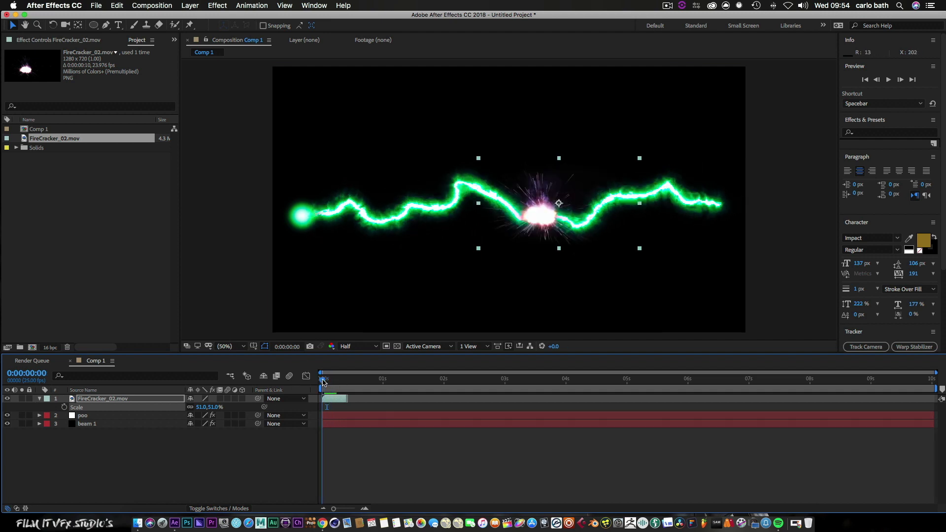
pyautogui.moveTo(538, 223); pyautogui.dragTo(537, 235)
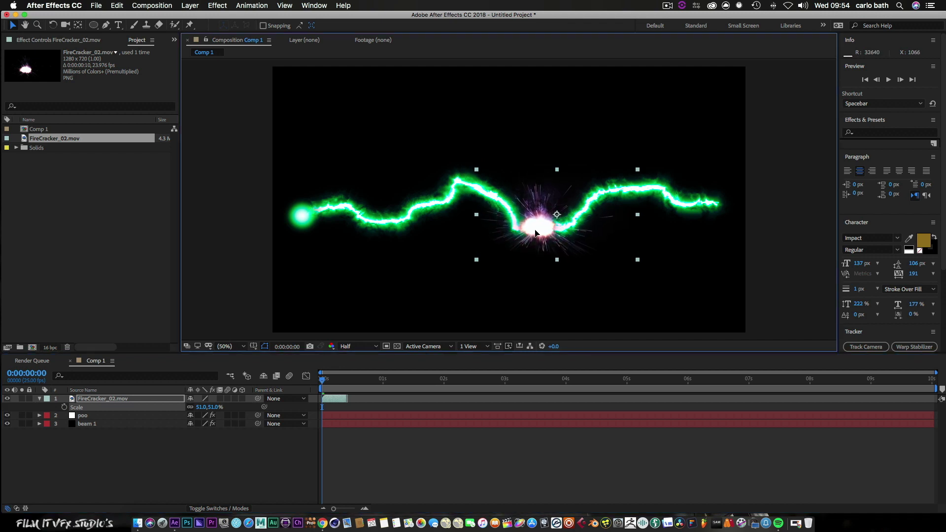
# Set the FireCracker_02.mov layer's blending mode to Screen and nudge the blast slightly right along the beam.
pyautogui.moveTo(90, 400)
pyautogui.mouseDown()
pyautogui.moveTo(89, 432)
pyautogui.moveTo(93, 402)
pyautogui.mouseUp()
pyautogui.rightClick(87, 398)
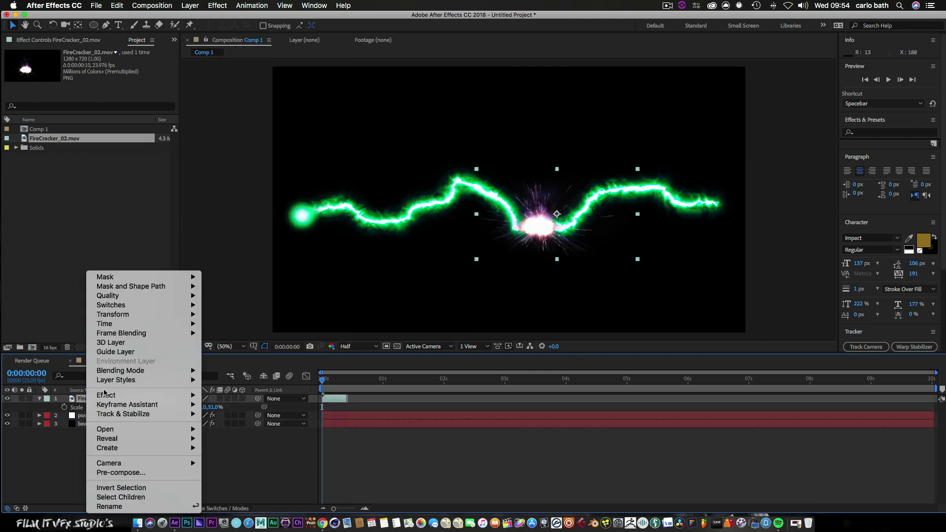
pyautogui.moveTo(126, 375)
pyautogui.click(254, 234)
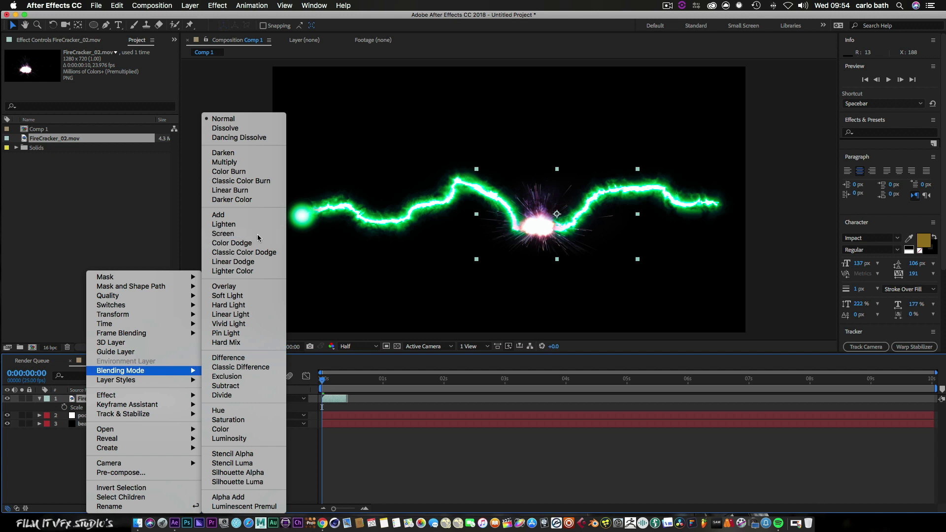
pyautogui.moveTo(539, 232); pyautogui.dragTo(542, 232)
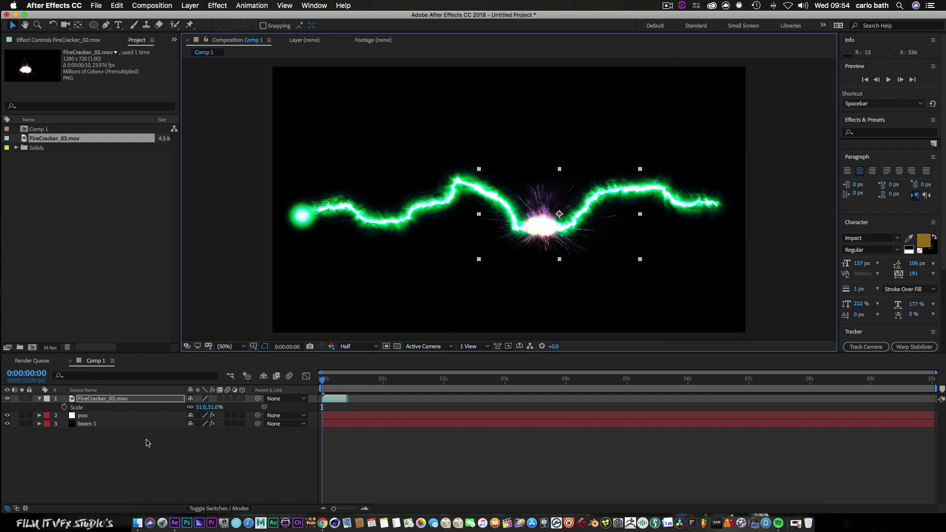
# Apply VC Color Vibrance to the FireCracker_02.mov layer and sample a dark green from the beam as its colour.
pyautogui.click(97, 401)
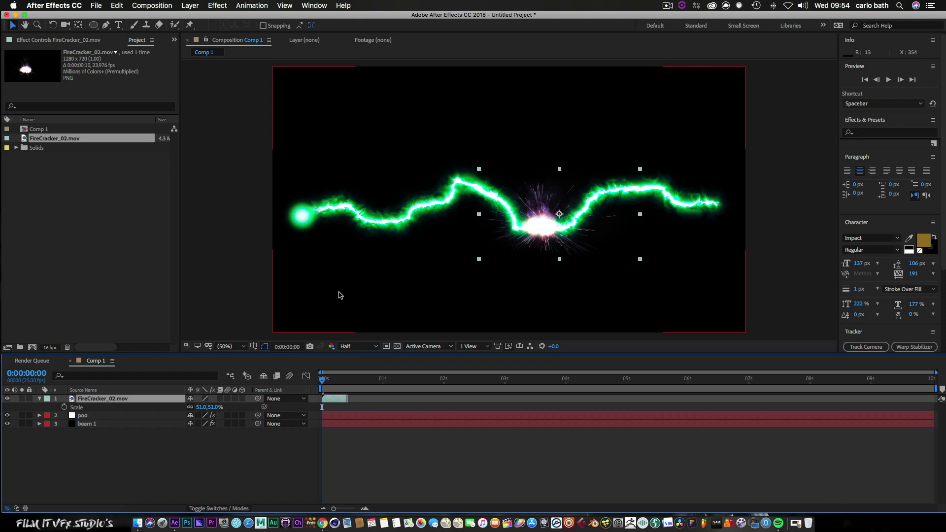
pyautogui.rightClick(85, 402)
pyautogui.moveTo(106, 396)
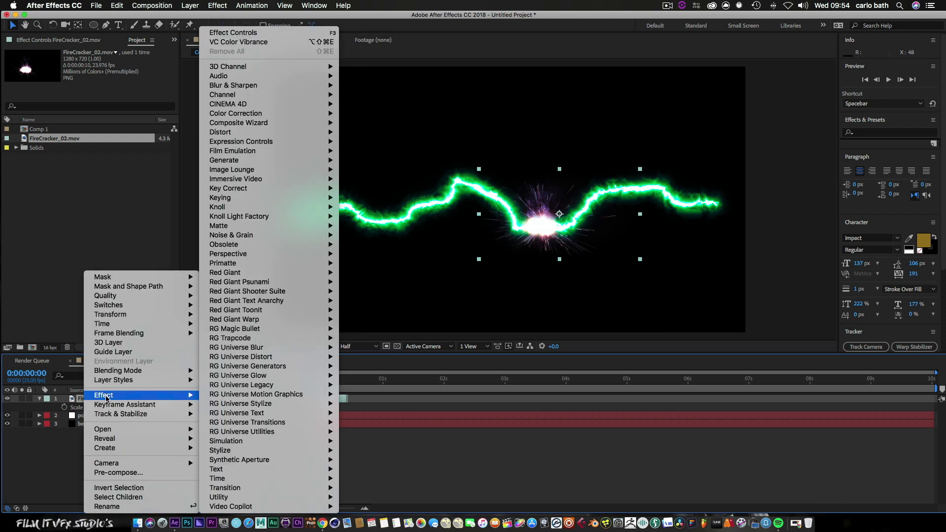
pyautogui.moveTo(294, 507)
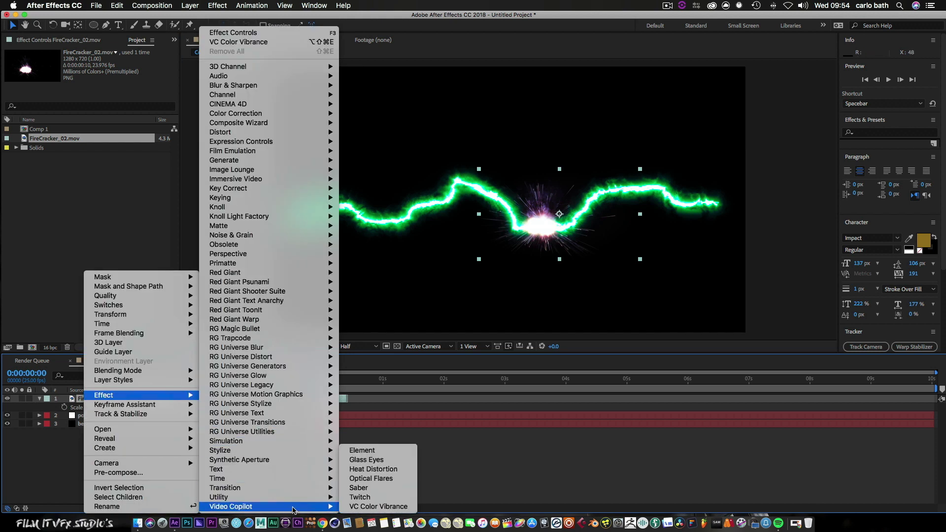
pyautogui.click(367, 506)
pyautogui.click(117, 69)
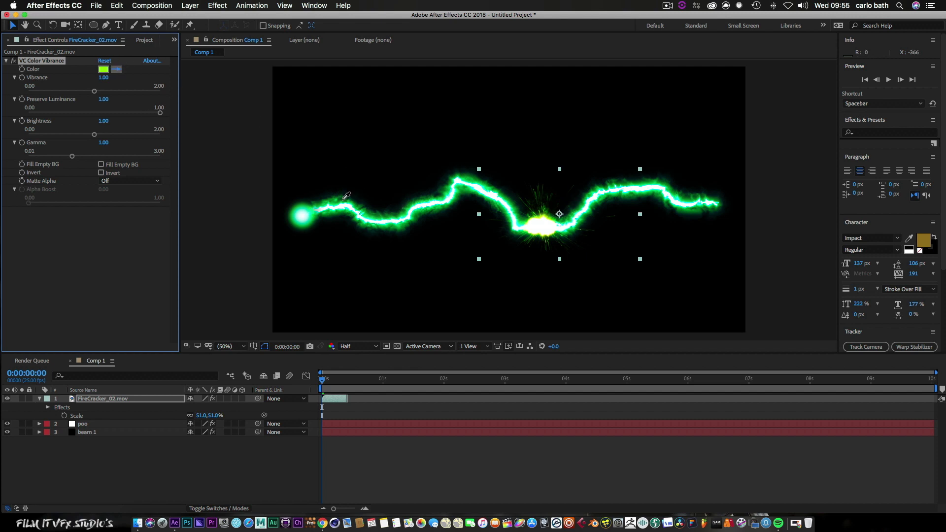
pyautogui.click(545, 232)
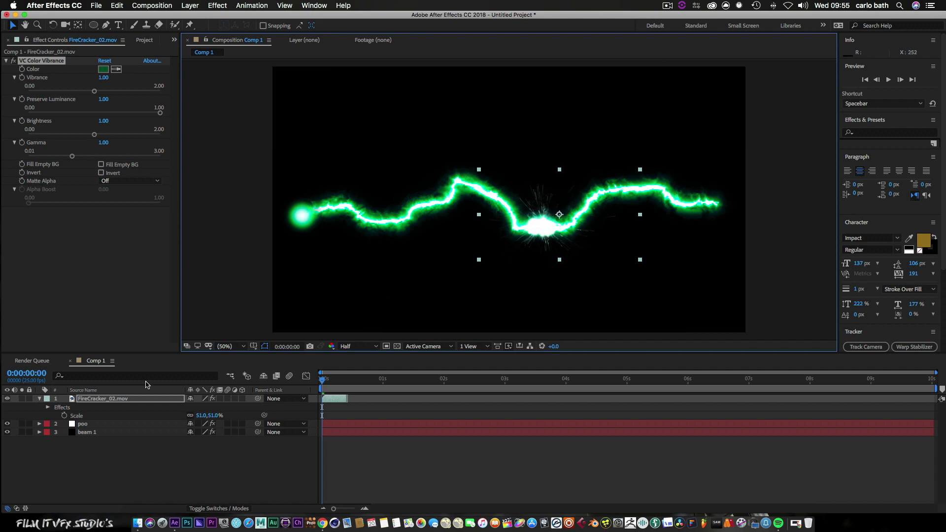
# Set the FireCracker_02.mov layer's opacity to 85%.
pyautogui.click(117, 399)
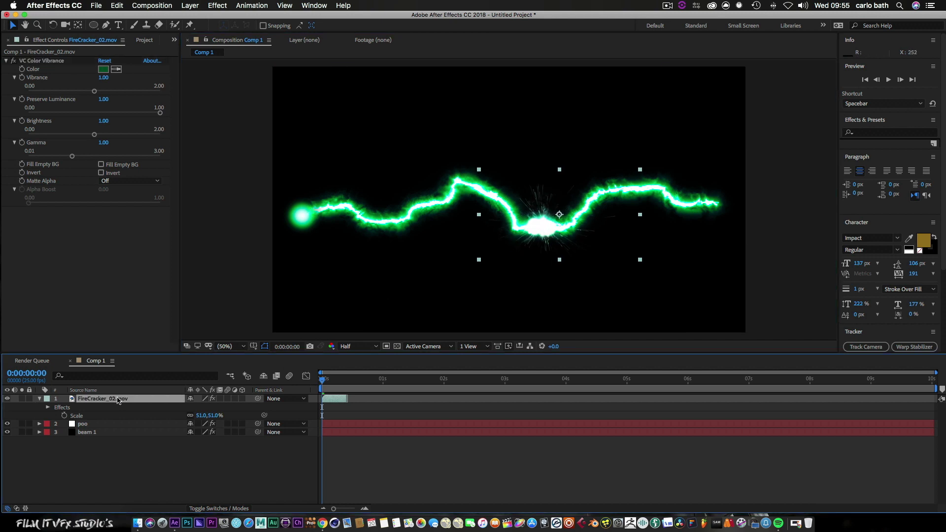
pyautogui.click(40, 400)
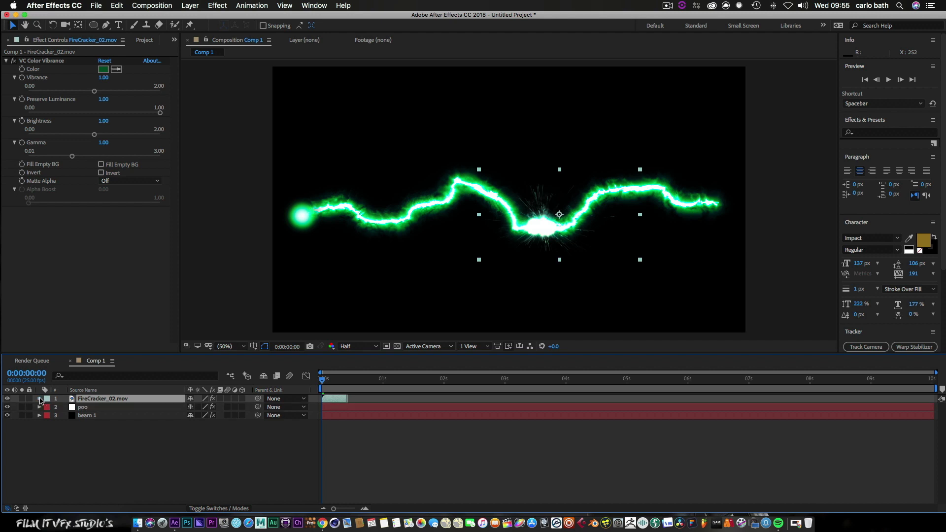
pyautogui.click(40, 400)
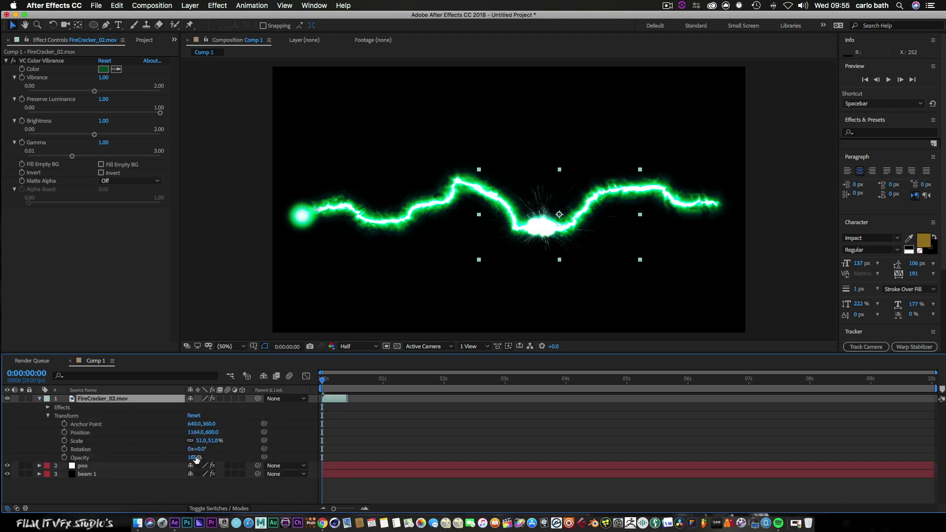
pyautogui.moveTo(190, 457); pyautogui.dragTo(187, 457)
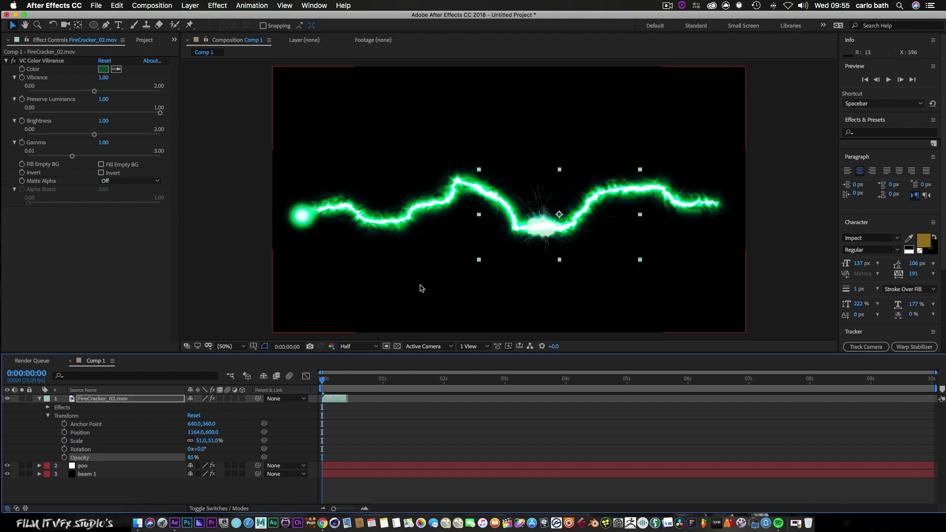
# Fine-tune the firecracker blast's placement on the beam's central dip to position 1162, 600.
pyautogui.click(544, 225)
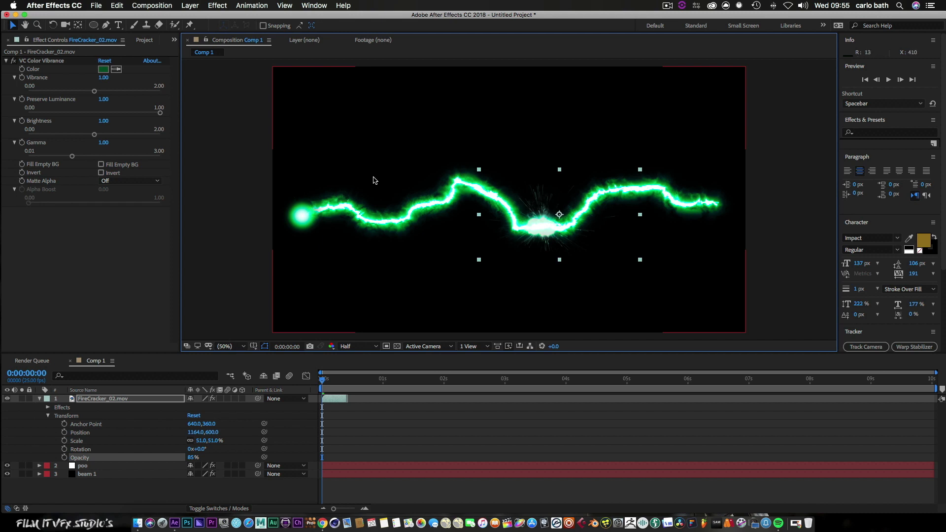
pyautogui.click(546, 232)
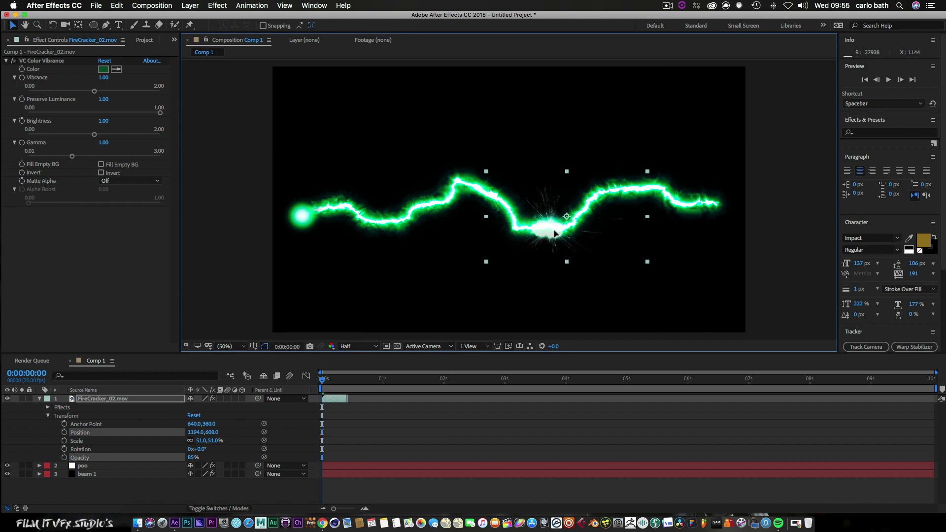
pyautogui.moveTo(546, 231); pyautogui.dragTo(546, 231)
# Duplicate the poo layer to strengthen the glowing source at the beam's start.
pyautogui.click(75, 466)
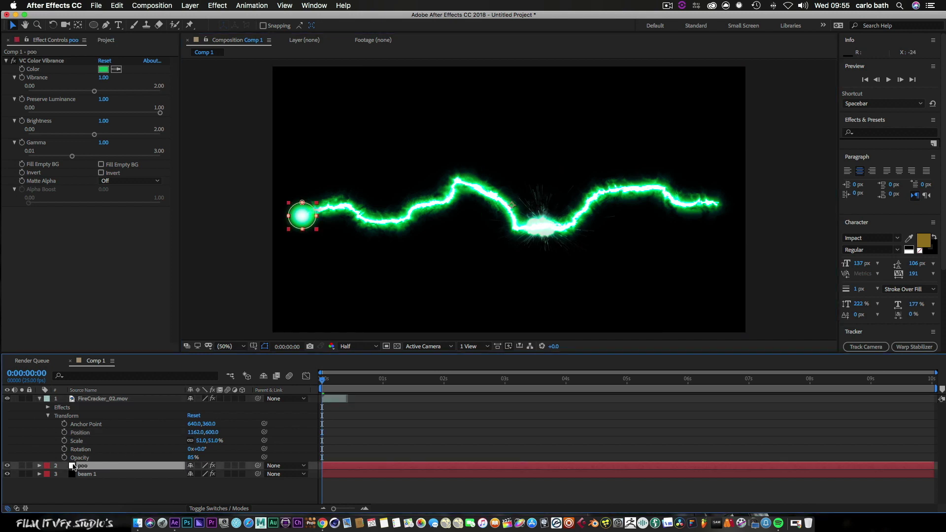
pyautogui.press('super+d')
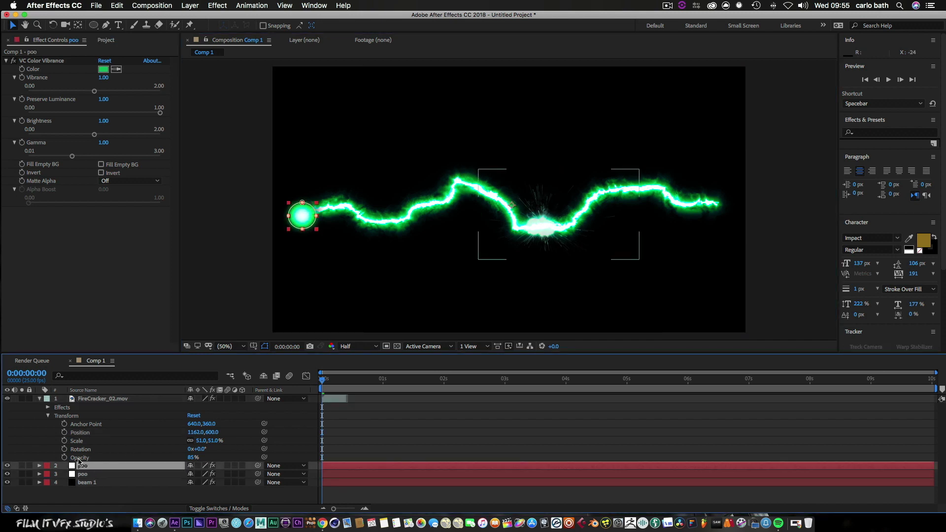
pyautogui.moveTo(535, 235)
pyautogui.mouseDown()
pyautogui.moveTo(675, 231)
pyautogui.moveTo(571, 239)
pyautogui.moveTo(531, 229)
pyautogui.mouseUp()
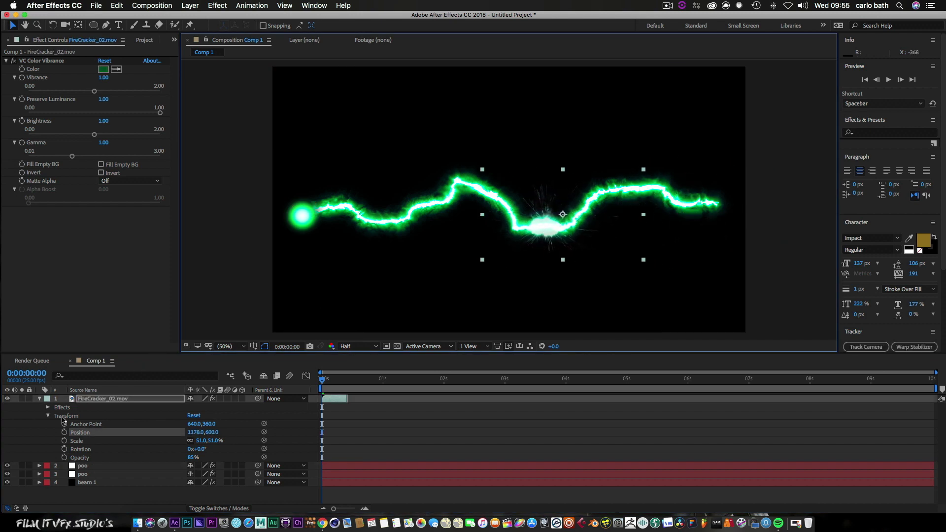
pyautogui.click(117, 7)
pyautogui.click(118, 16)
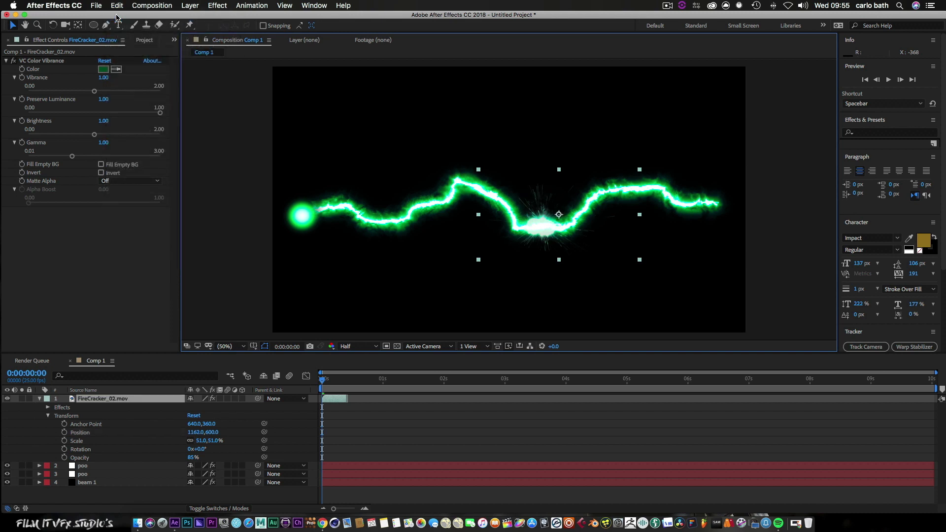
# Duplicate the FireCracker_02.mov layer and place the copy at the beam's right end, rotated clockwise to a diagonal angle.
pyautogui.click(39, 399)
pyautogui.press('super+d')
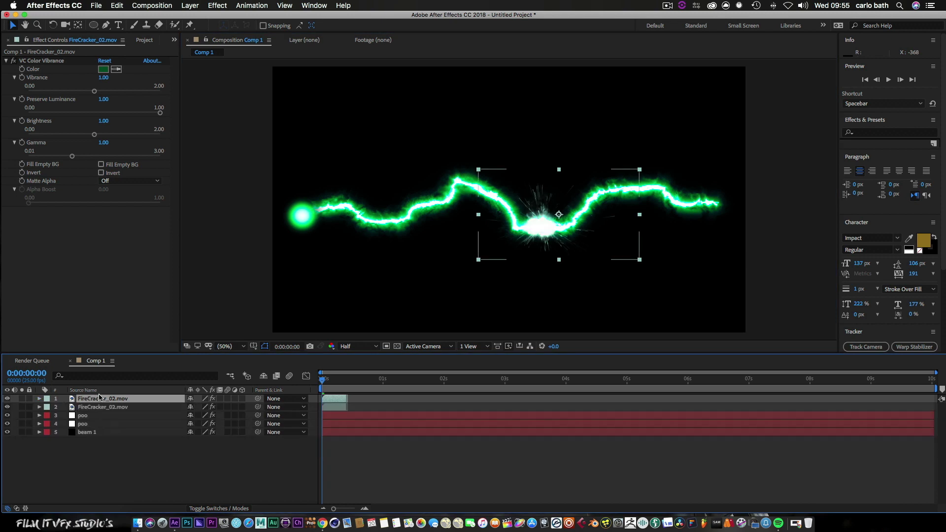
pyautogui.moveTo(543, 222); pyautogui.dragTo(719, 201)
pyautogui.press('Return')
pyautogui.click(52, 25)
pyautogui.moveTo(820, 149); pyautogui.dragTo(824, 219)
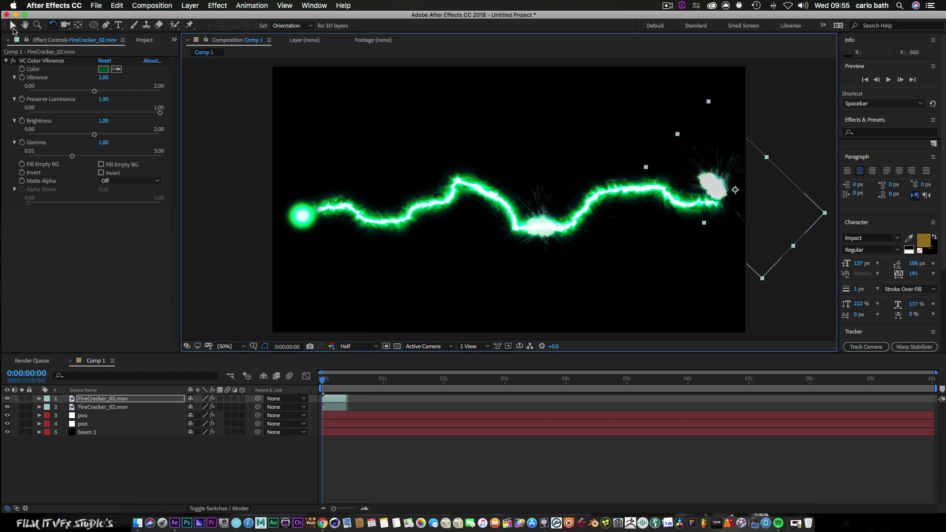
# Move the rotated firecracker copy down onto the beam's right tip at position 1884, 564 and set its opacity to 100%.
pyautogui.click(12, 25)
pyautogui.moveTo(716, 191); pyautogui.dragTo(717, 206)
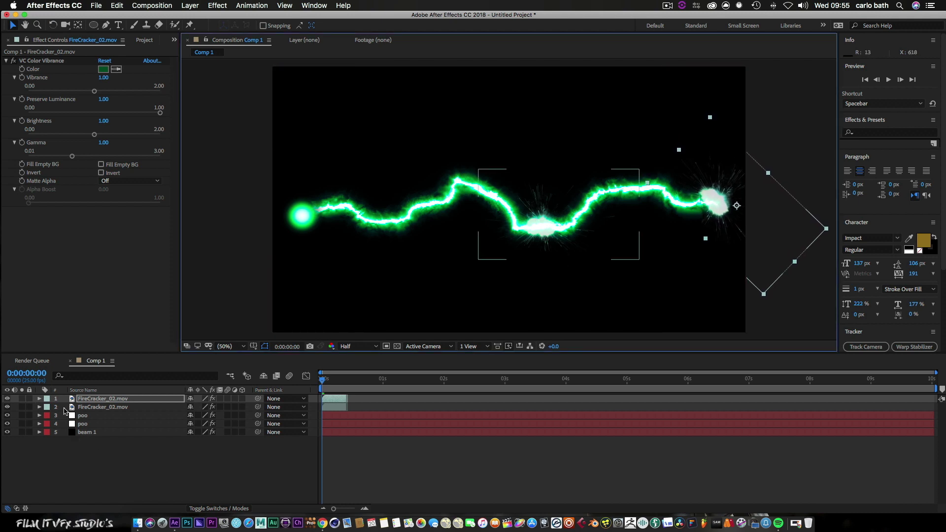
pyautogui.click(40, 399)
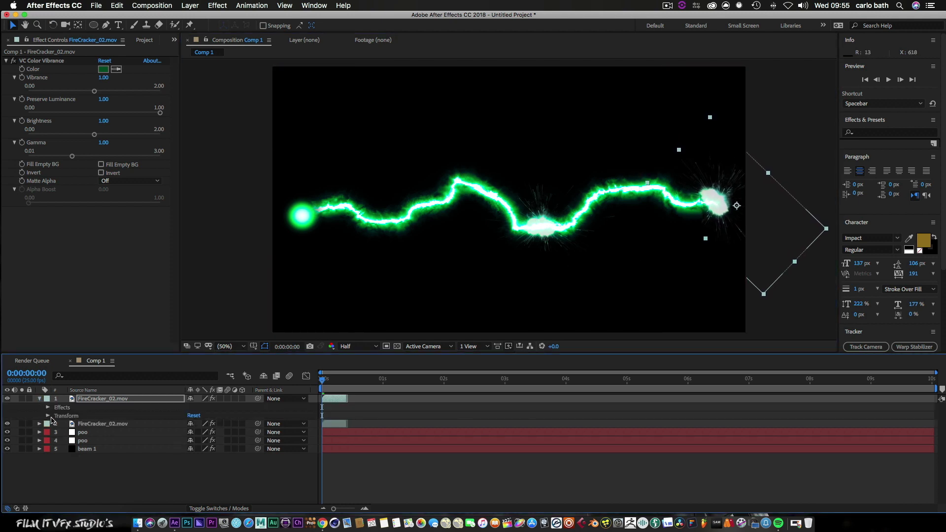
pyautogui.click(49, 416)
pyautogui.moveTo(193, 459); pyautogui.dragTo(202, 460)
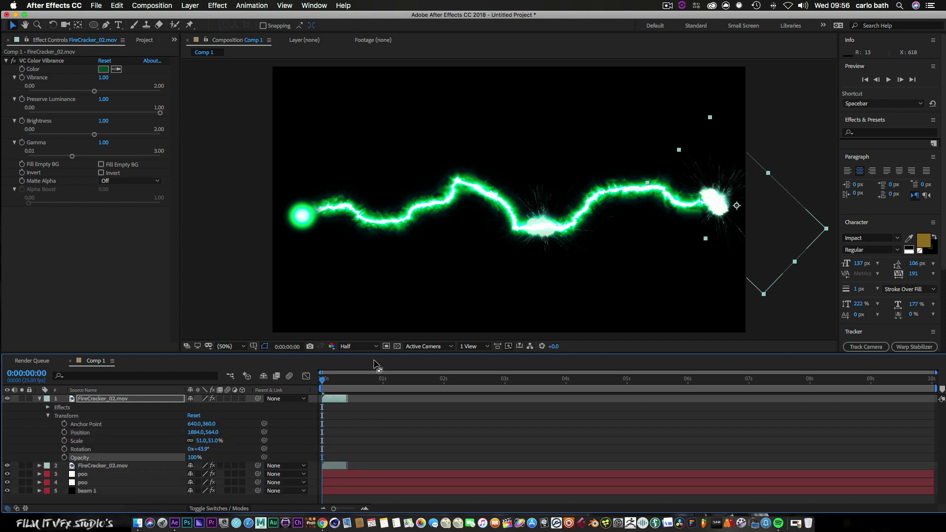
pyautogui.click(211, 314)
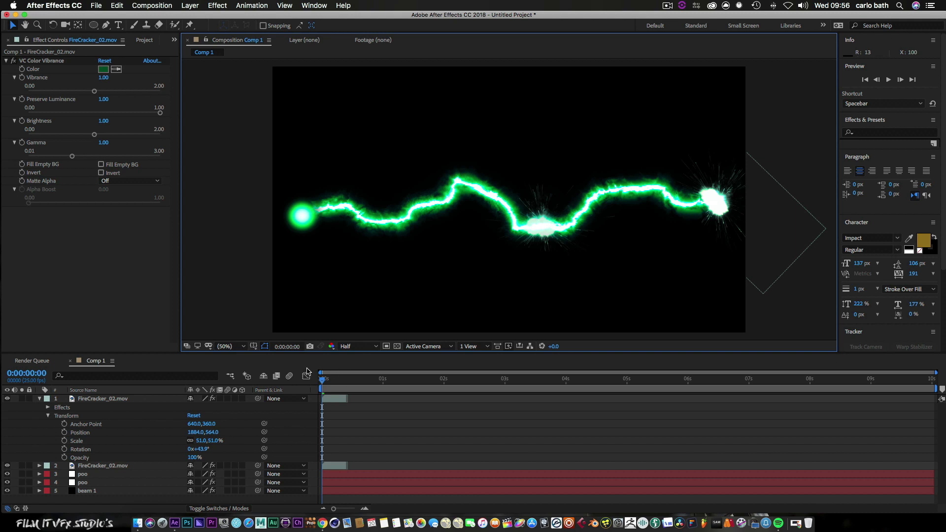
# Go to frame 1 and move the central firecracker blast up onto the beam's dip.
pyautogui.moveTo(321, 379)
pyautogui.mouseDown()
pyautogui.moveTo(335, 380)
pyautogui.moveTo(325, 381)
pyautogui.mouseUp()
pyautogui.click(539, 219)
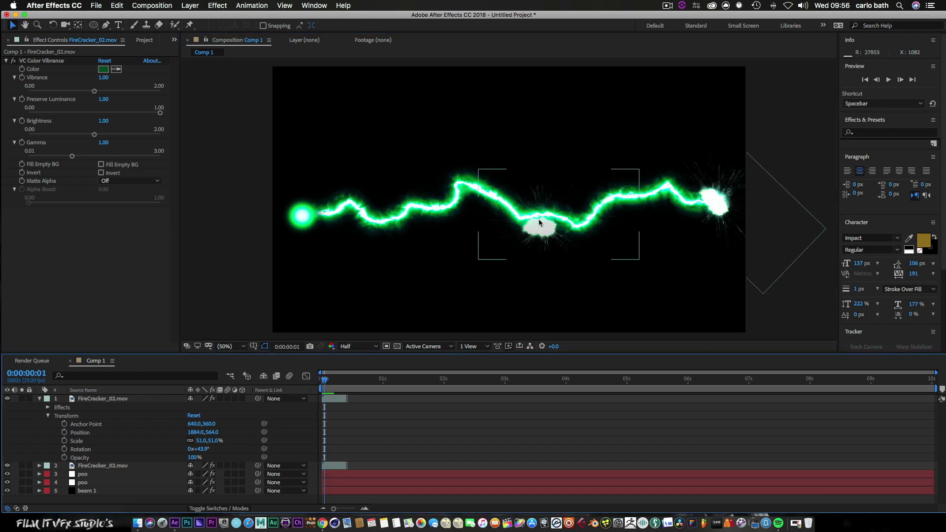
pyautogui.moveTo(548, 227); pyautogui.dragTo(550, 220)
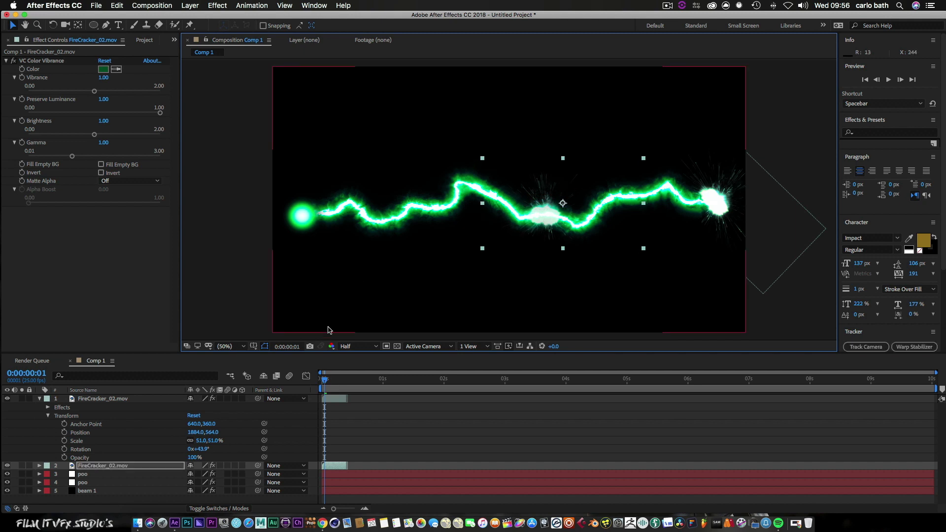
pyautogui.moveTo(326, 382); pyautogui.dragTo(326, 382)
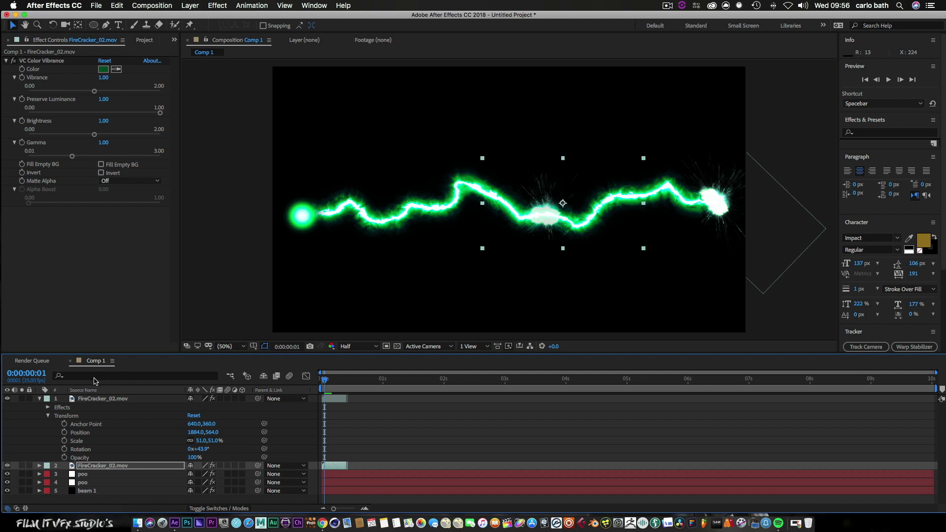
pyautogui.click(39, 400)
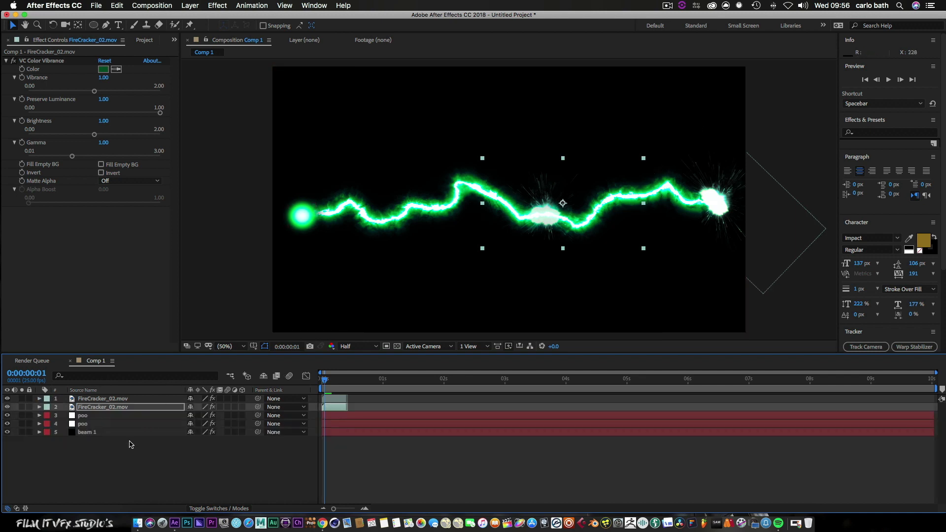
# Create a black 1920 × 1080 px solid layer named Black Solid 1.
pyautogui.click(110, 450)
pyautogui.rightClick(97, 452)
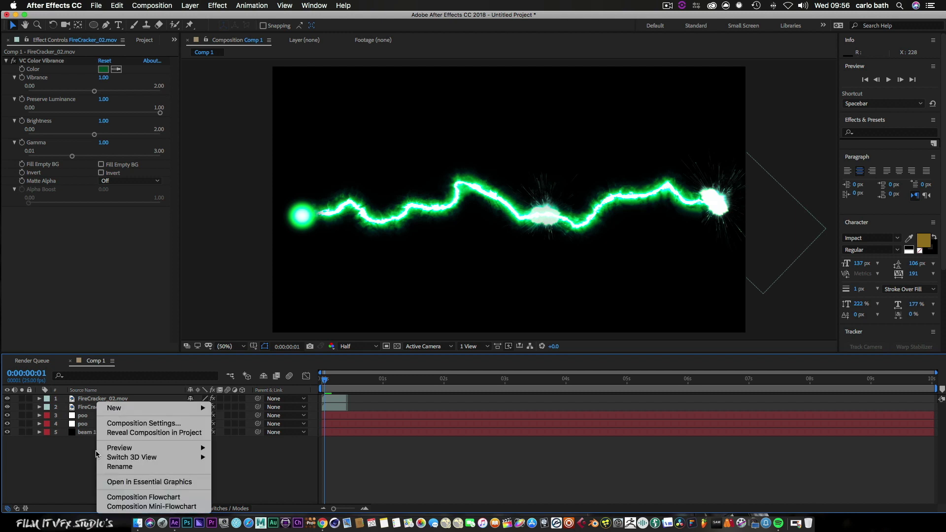
pyautogui.moveTo(200, 408)
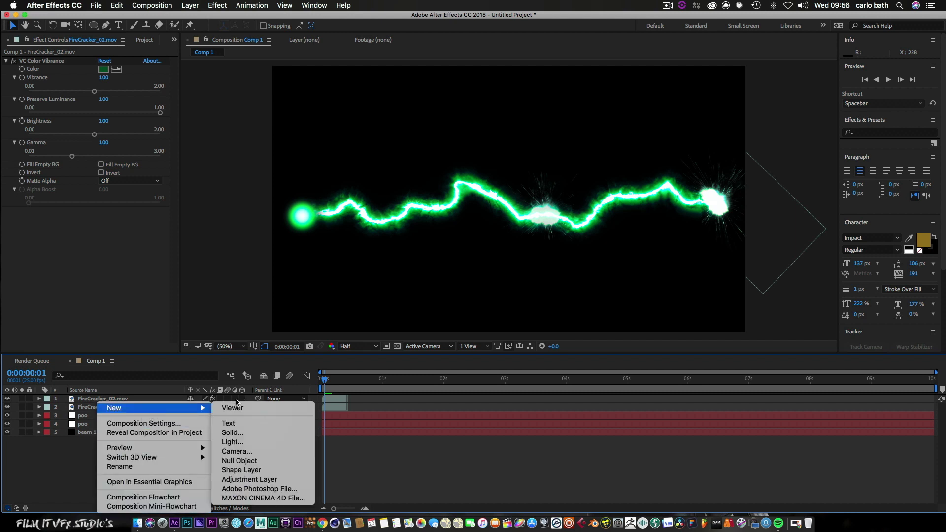
pyautogui.click(249, 433)
pyautogui.click(105, 223)
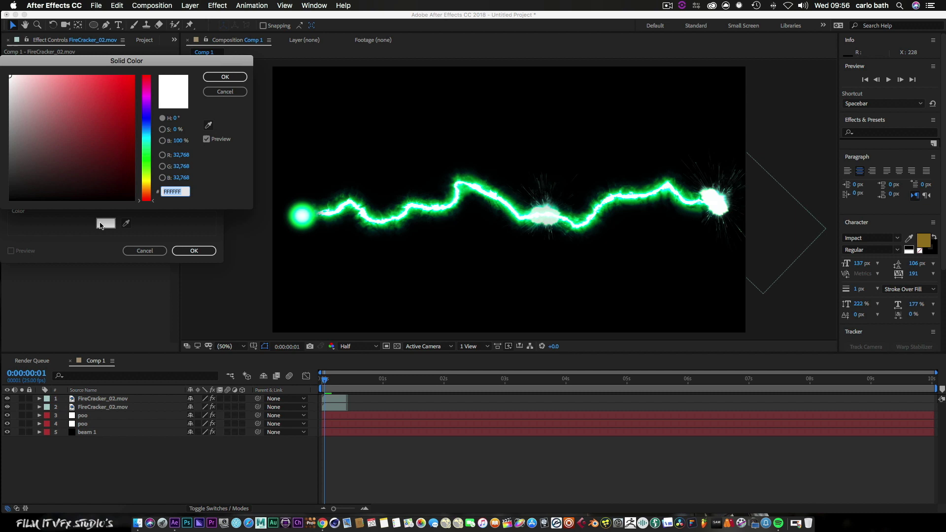
pyautogui.moveTo(25, 190); pyautogui.dragTo(9, 200)
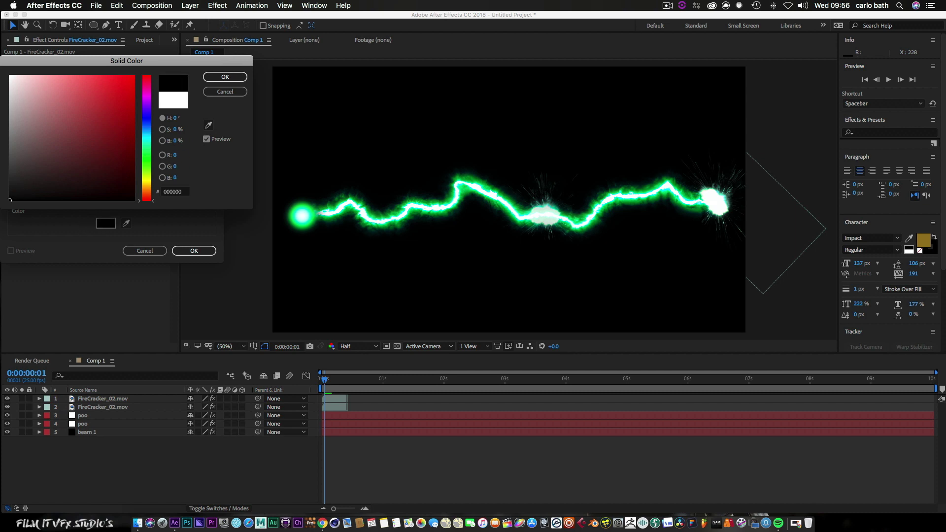
pyautogui.click(224, 76)
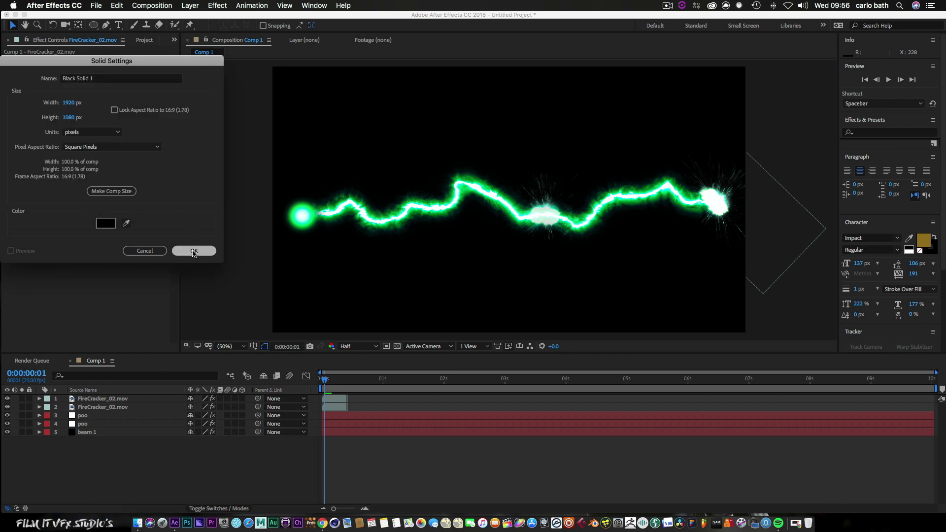
pyautogui.click(194, 251)
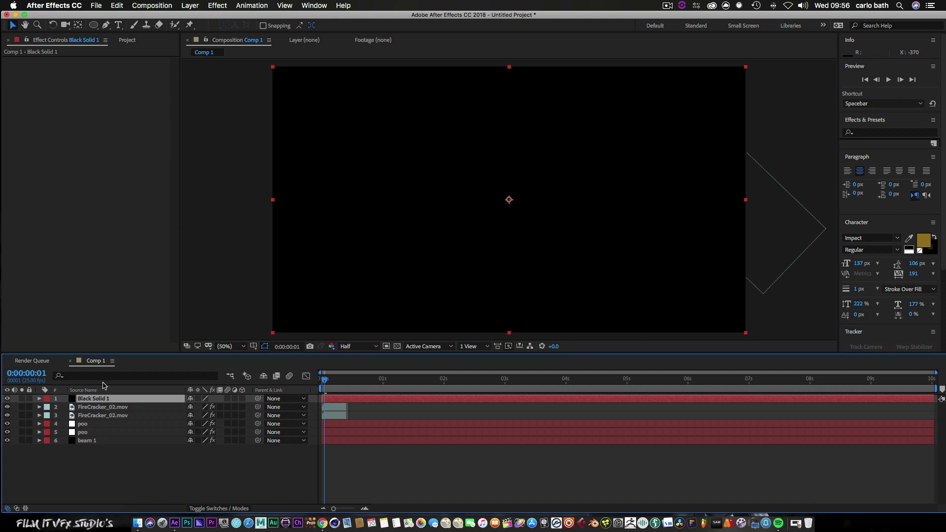
# Draw an open, wavy nine-point mask path across Black Solid 1 with the Pen tool, from near the glowing source to the beam's end.
pyautogui.click(105, 26)
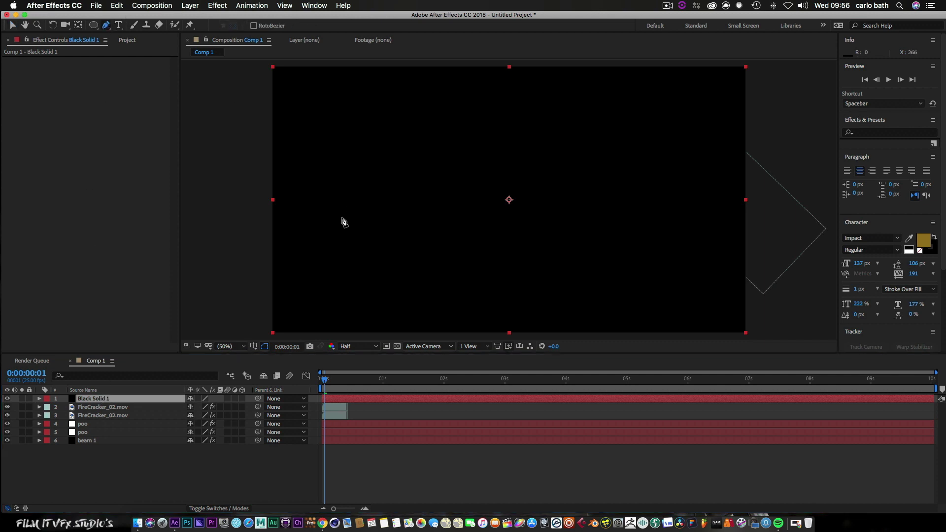
pyautogui.moveTo(335, 216); pyautogui.dragTo(359, 207)
pyautogui.click(407, 191)
pyautogui.click(432, 211)
pyautogui.click(463, 216)
pyautogui.click(529, 218)
pyautogui.click(568, 189)
pyautogui.click(618, 159)
pyautogui.moveTo(667, 175); pyautogui.dragTo(668, 183)
pyautogui.click(714, 217)
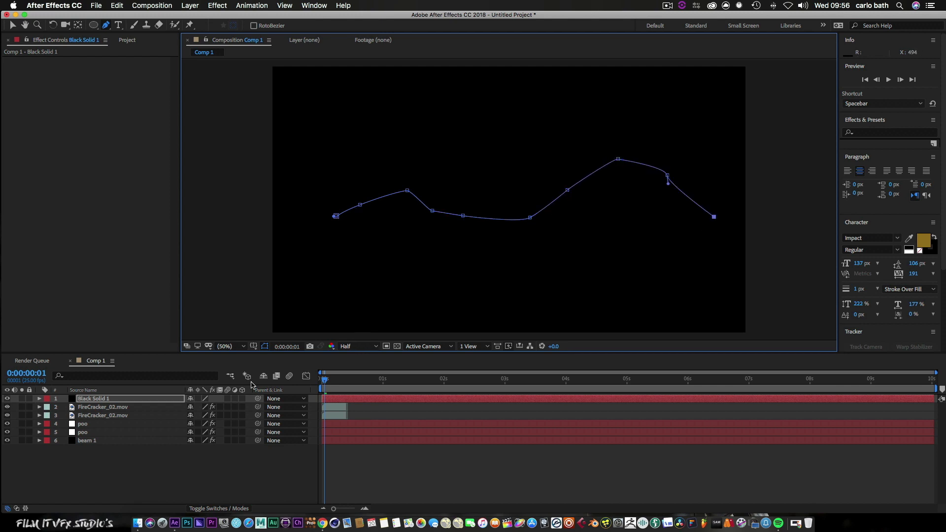
pyautogui.doubleClick(107, 402)
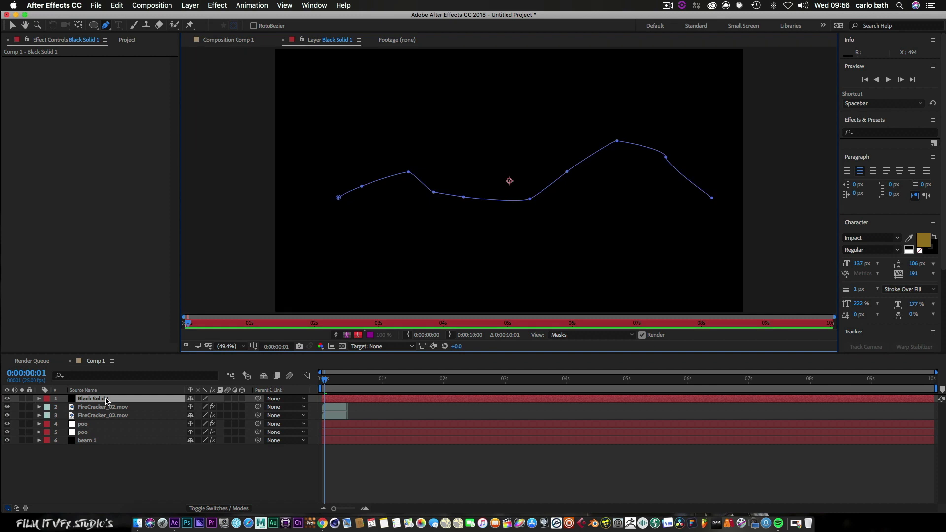
pyautogui.click(212, 43)
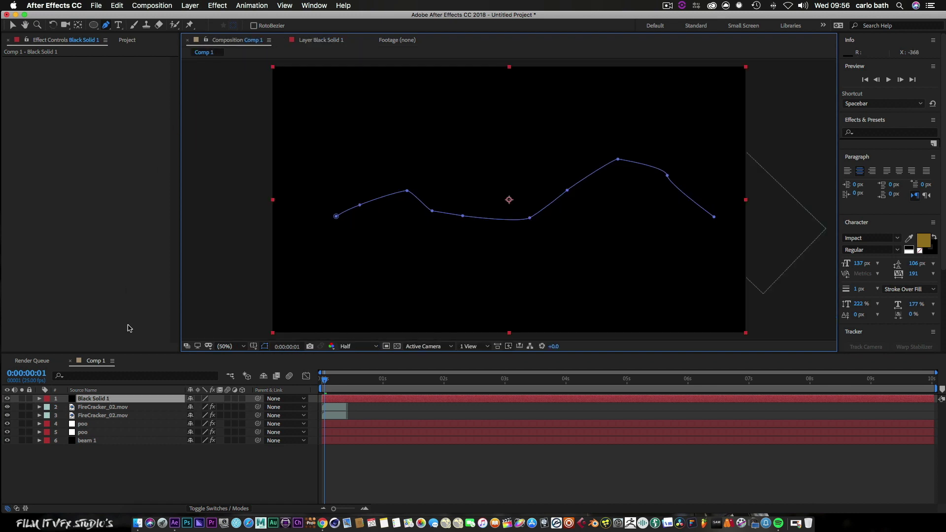
# Apply the Video Copilot Saber effect to Black Solid 1 and set its core type to Layer Masks.
pyautogui.rightClick(113, 401)
pyautogui.moveTo(161, 394)
pyautogui.moveTo(345, 506)
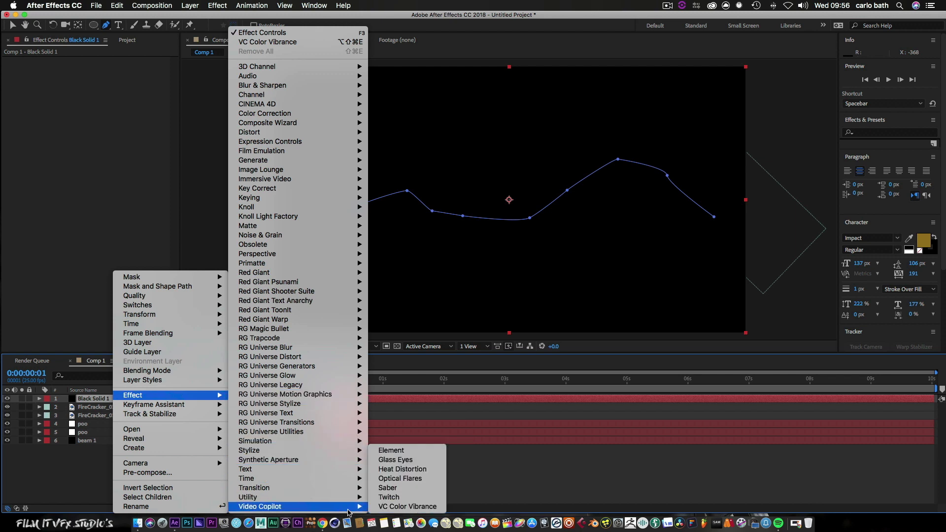
pyautogui.click(388, 487)
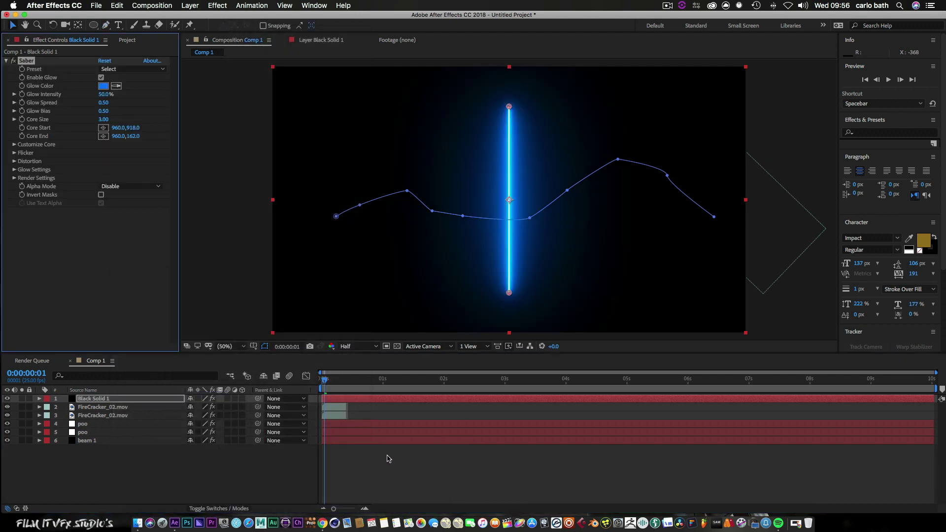
pyautogui.click(14, 144)
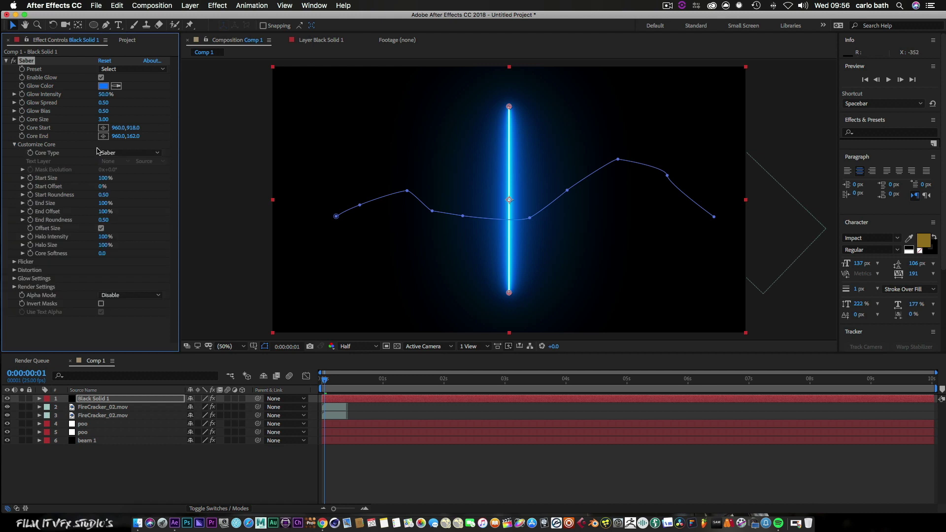
pyautogui.click(129, 152)
pyautogui.click(132, 172)
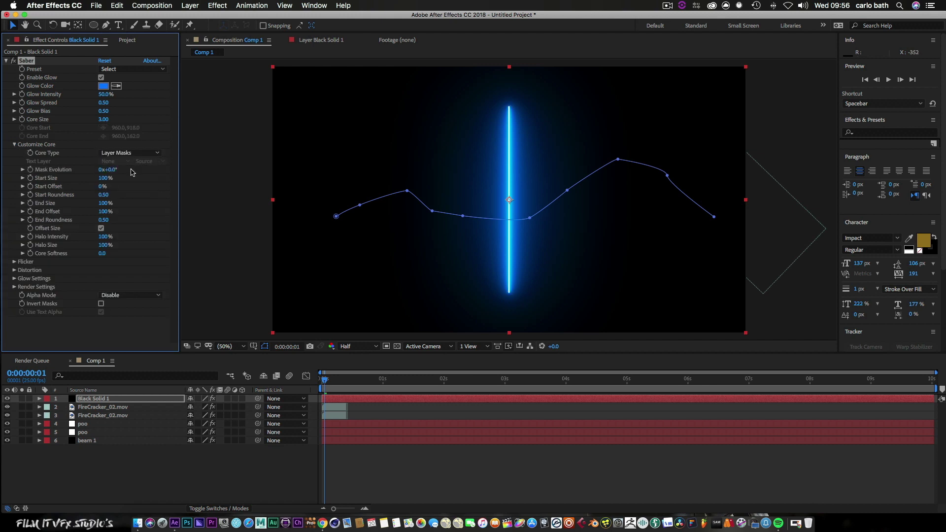
# Set the blending mode of Black Solid 1 to Screen.
pyautogui.rightClick(98, 400)
pyautogui.moveTo(197, 371)
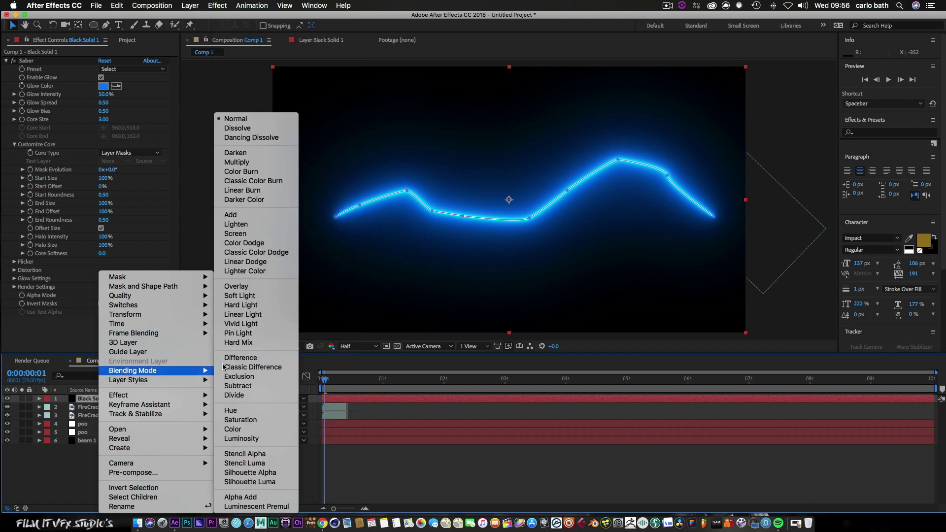
pyautogui.click(273, 236)
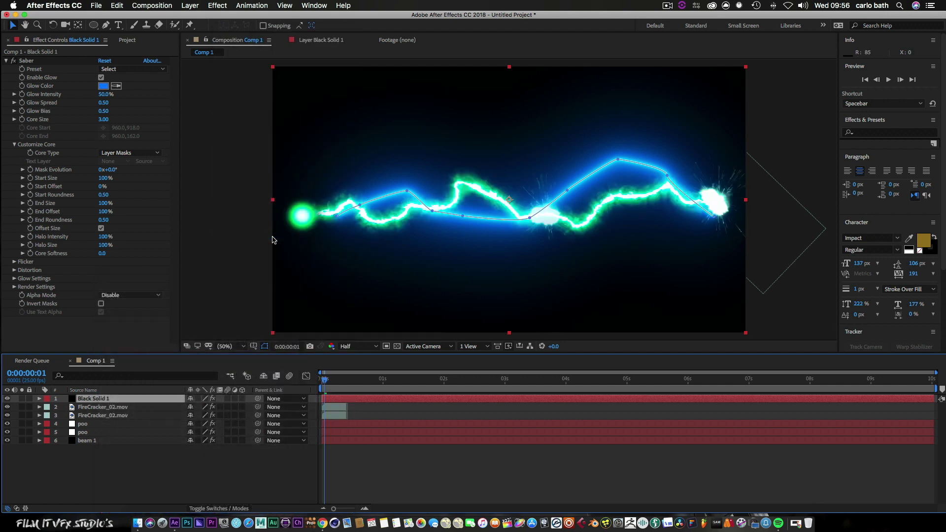
# Fit the new path's ends to the glowing source and end blast, lower its first peak, and place Black Solid 1 beneath the top firecracker layer.
pyautogui.click(327, 217)
pyautogui.moveTo(327, 218); pyautogui.dragTo(319, 217)
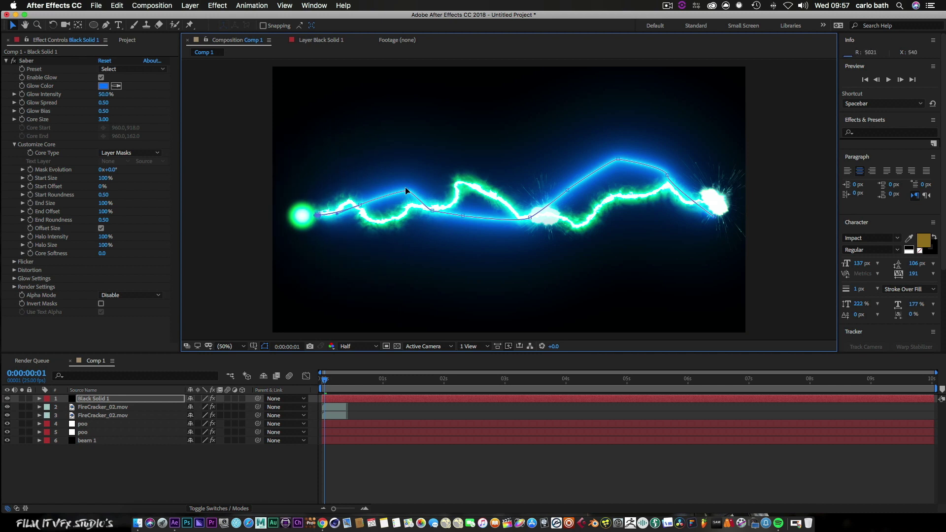
pyautogui.moveTo(406, 188); pyautogui.dragTo(407, 197)
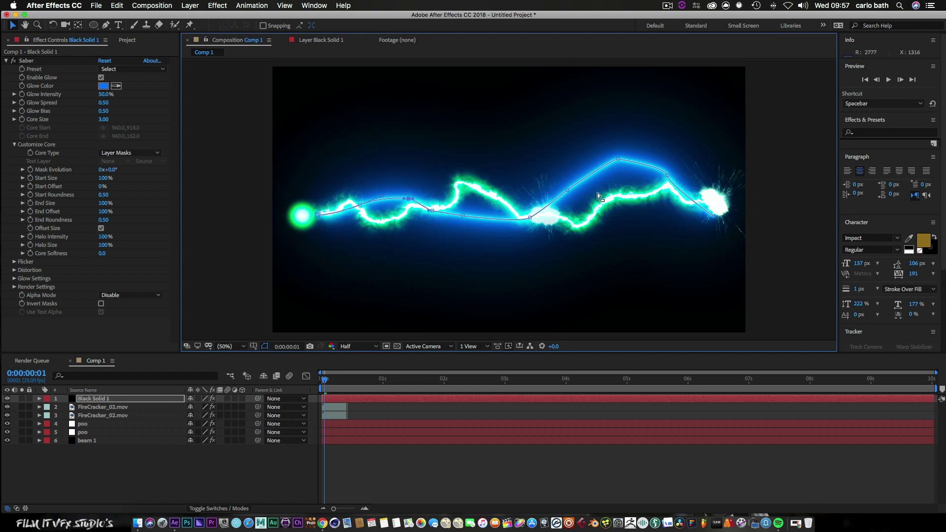
pyautogui.moveTo(708, 219); pyautogui.dragTo(719, 202)
pyautogui.moveTo(90, 400); pyautogui.dragTo(89, 409)
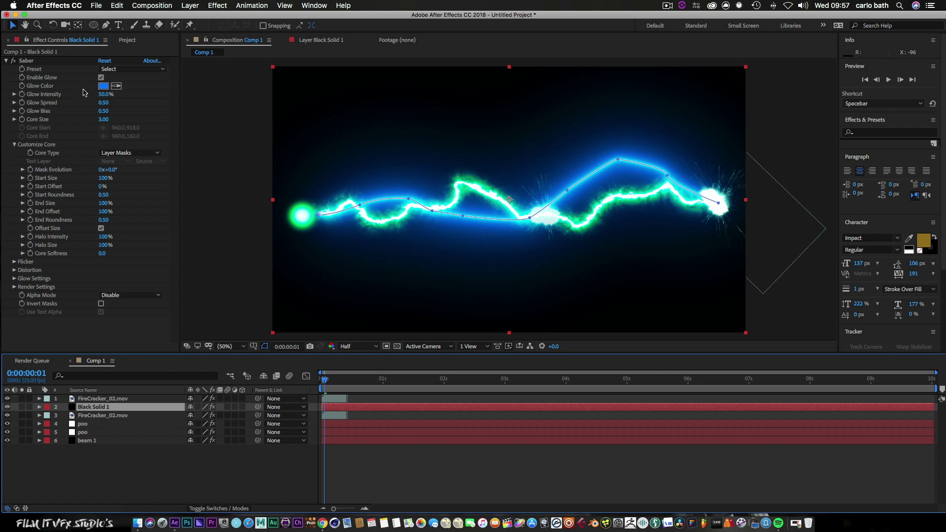
# Raise the Saber core size on Black Solid 1 to 4.40 and apply the GhostBuster preset.
pyautogui.moveTo(103, 121); pyautogui.dragTo(109, 119)
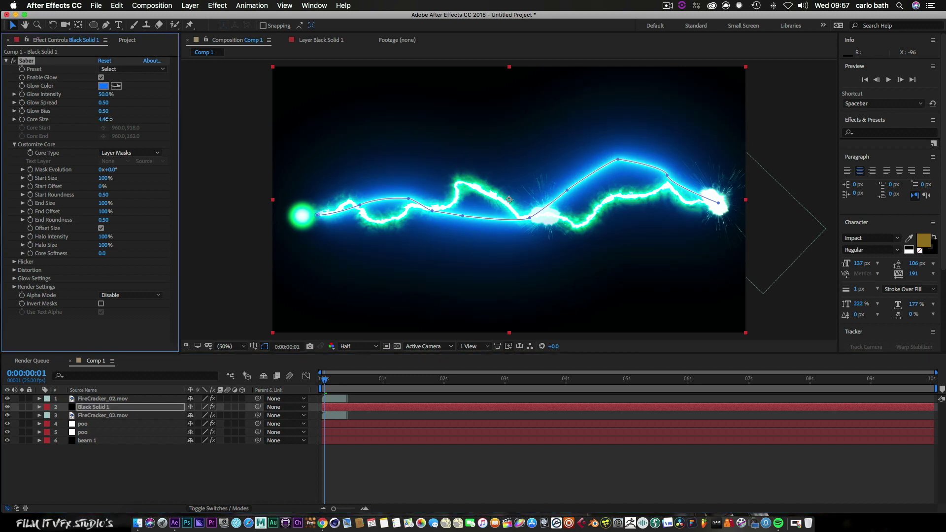
pyautogui.click(129, 69)
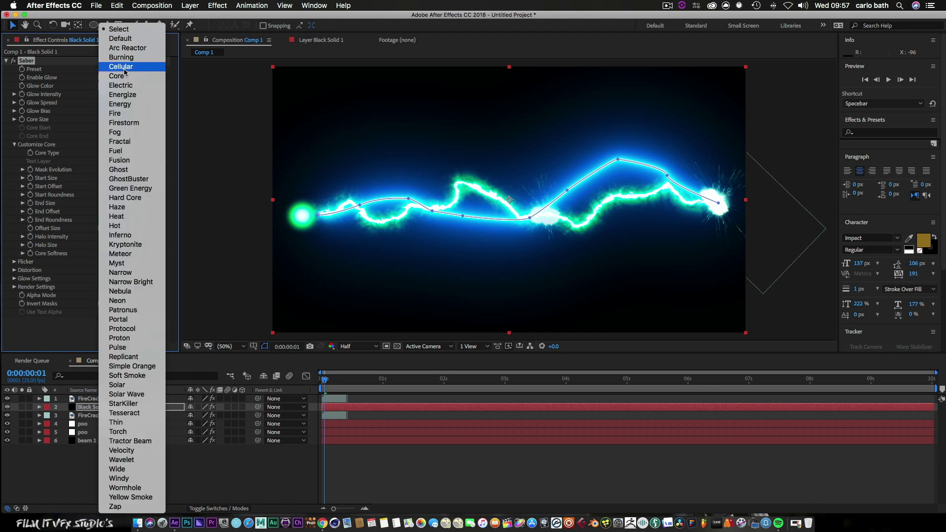
pyautogui.click(124, 180)
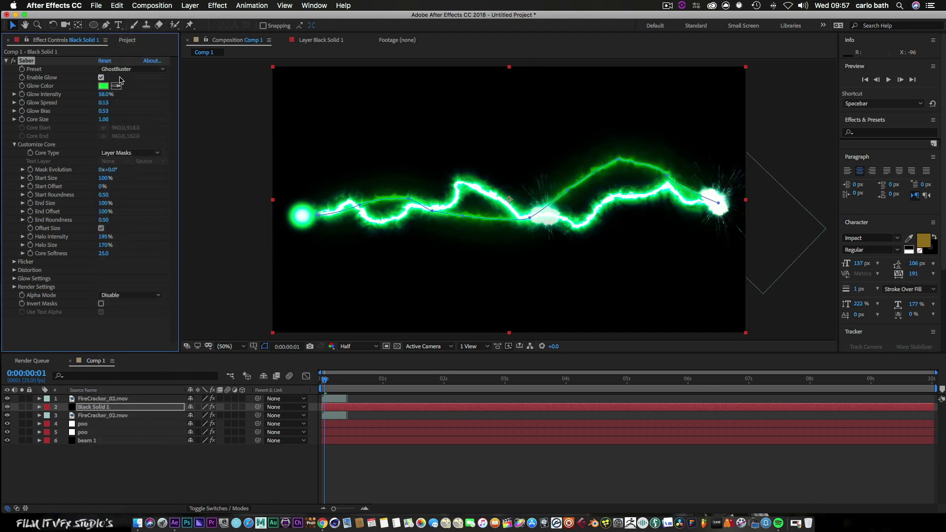
# Change the second beam's Saber glow color to blue, 2884F0.
pyautogui.click(102, 86)
pyautogui.click(149, 122)
pyautogui.click(120, 115)
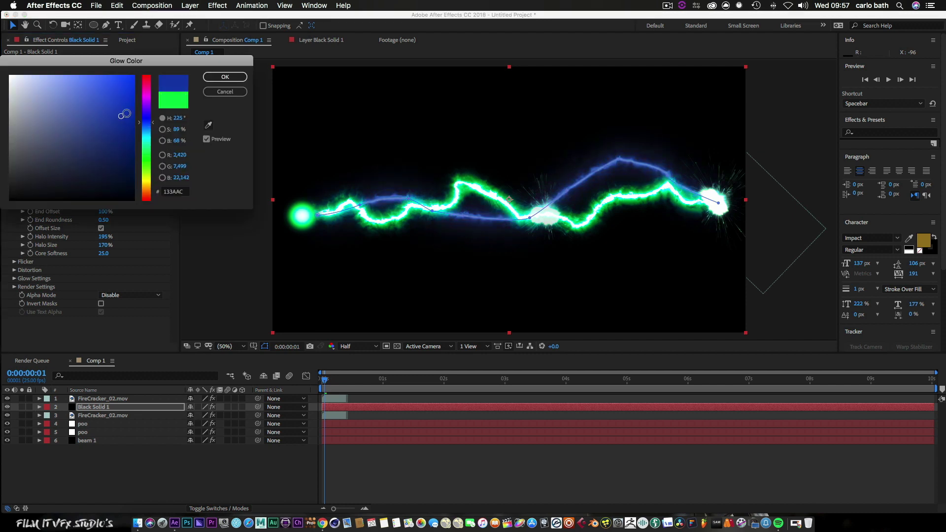
pyautogui.click(148, 100)
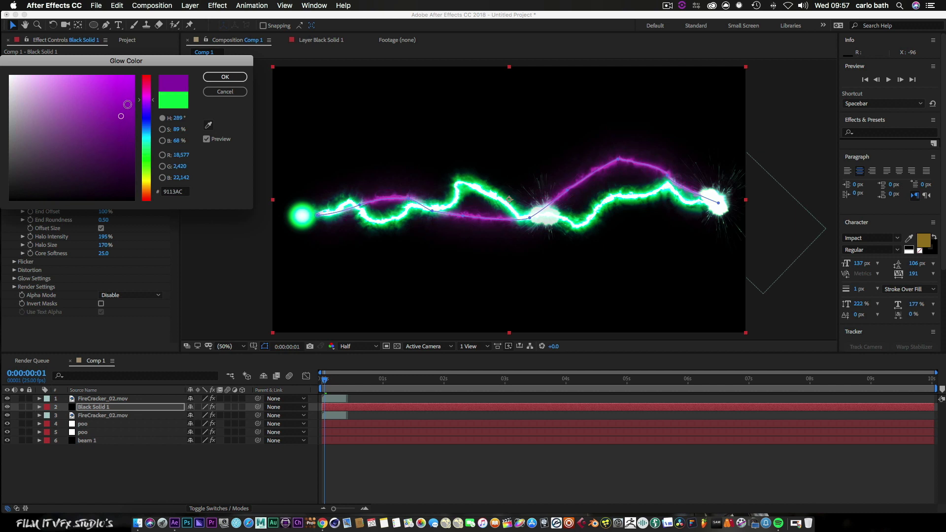
pyautogui.click(145, 118)
pyautogui.moveTo(122, 112)
pyautogui.mouseDown()
pyautogui.moveTo(130, 102)
pyautogui.moveTo(114, 83)
pyautogui.mouseUp()
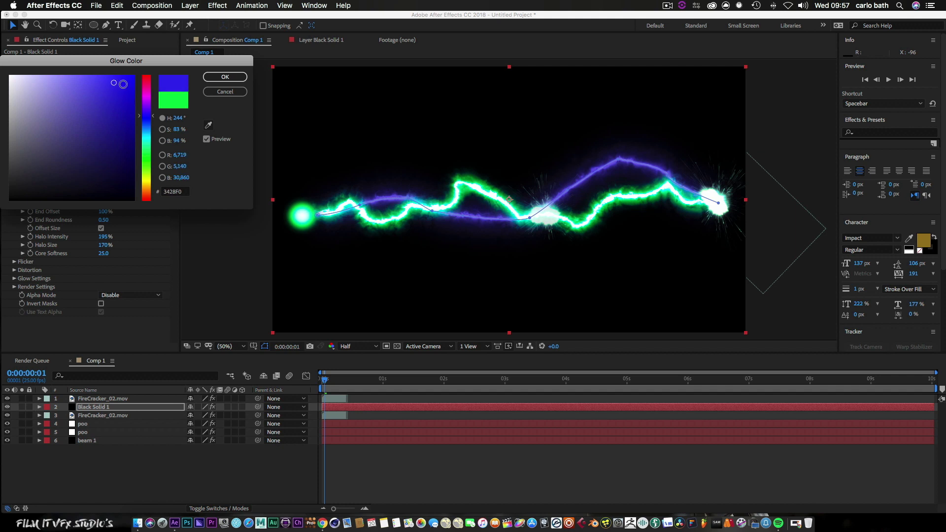
pyautogui.click(146, 127)
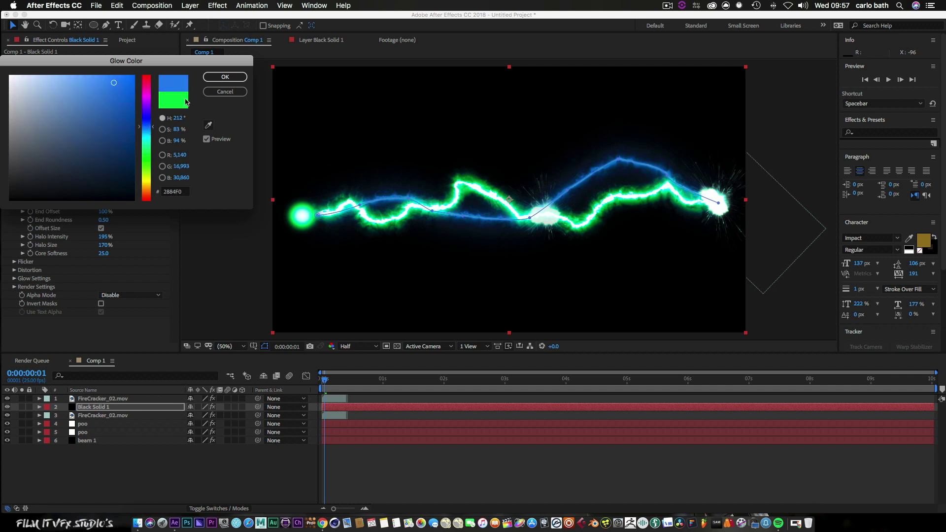
pyautogui.click(217, 77)
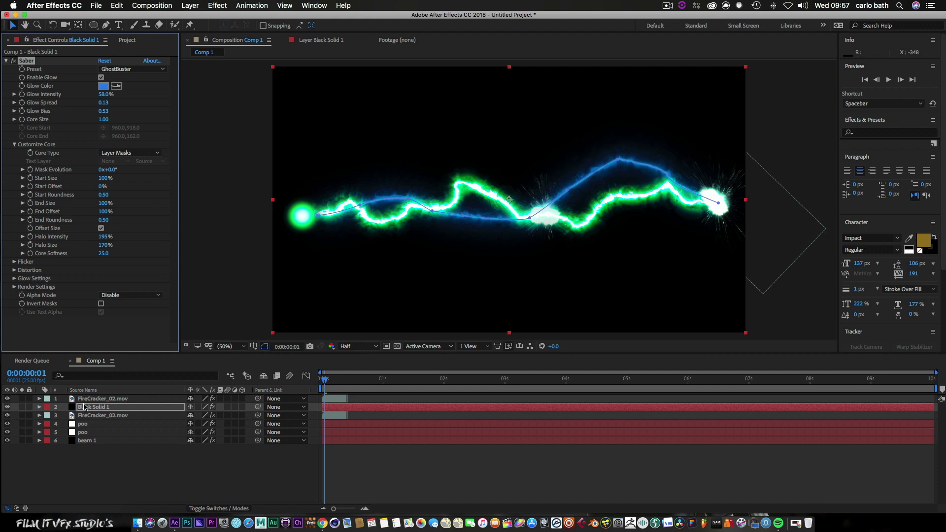
# Turn on mask path keyframing for Black Solid 1's Mask 1 at 0:00:00:01 and move the current time to 0:00:00:03.
pyautogui.click(85, 407)
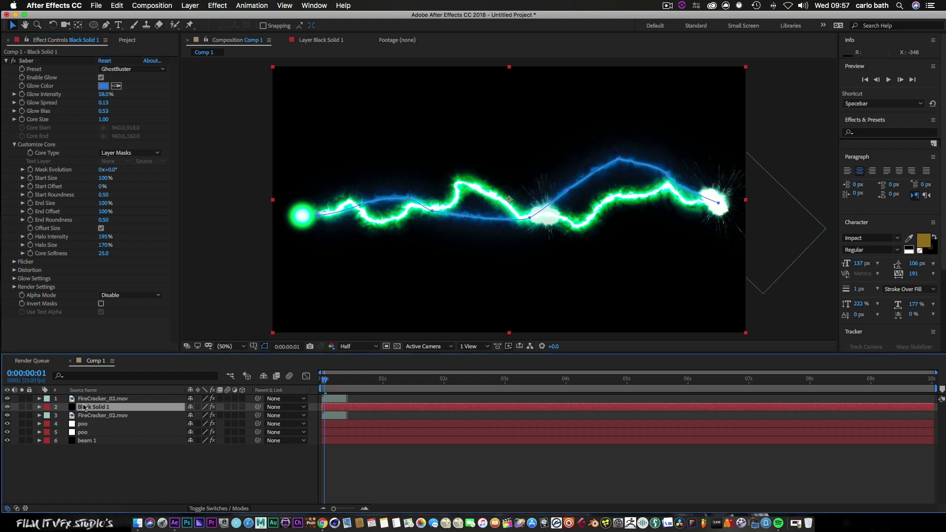
pyautogui.click(40, 407)
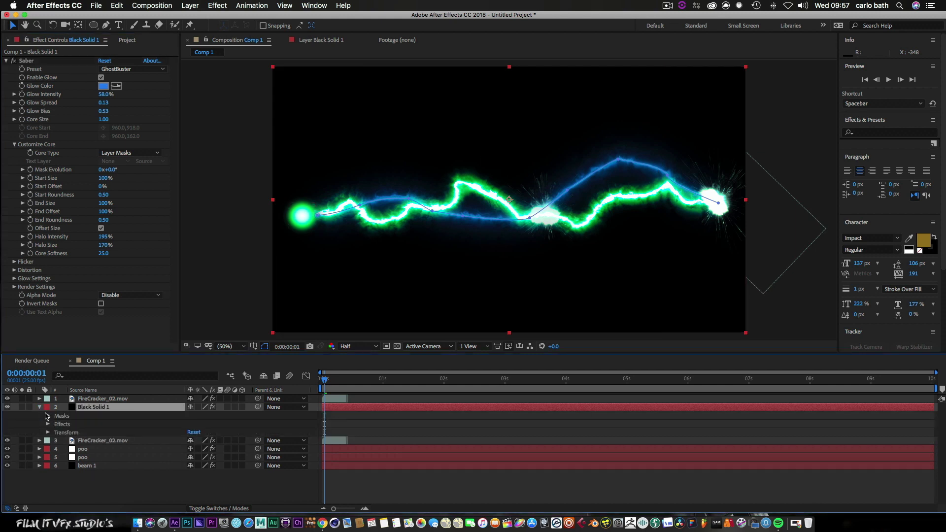
pyautogui.click(48, 417)
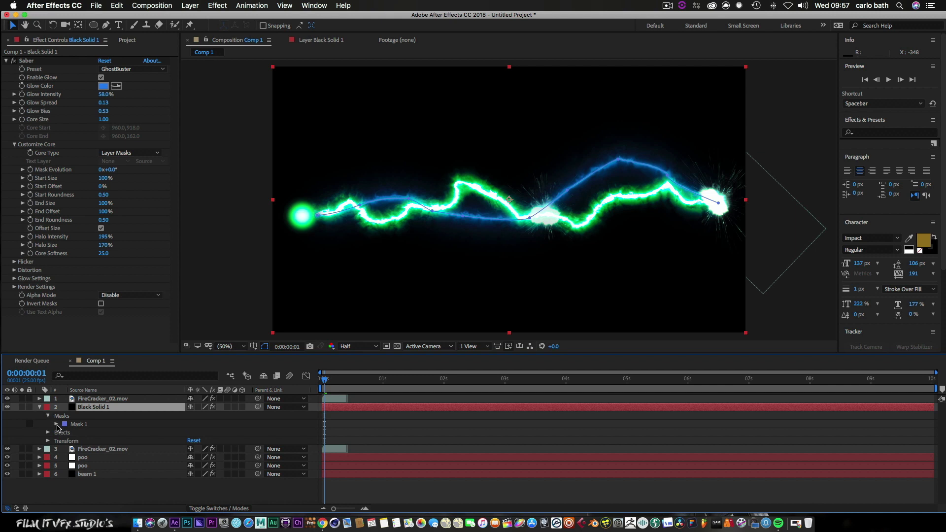
pyautogui.click(56, 425)
pyautogui.click(72, 432)
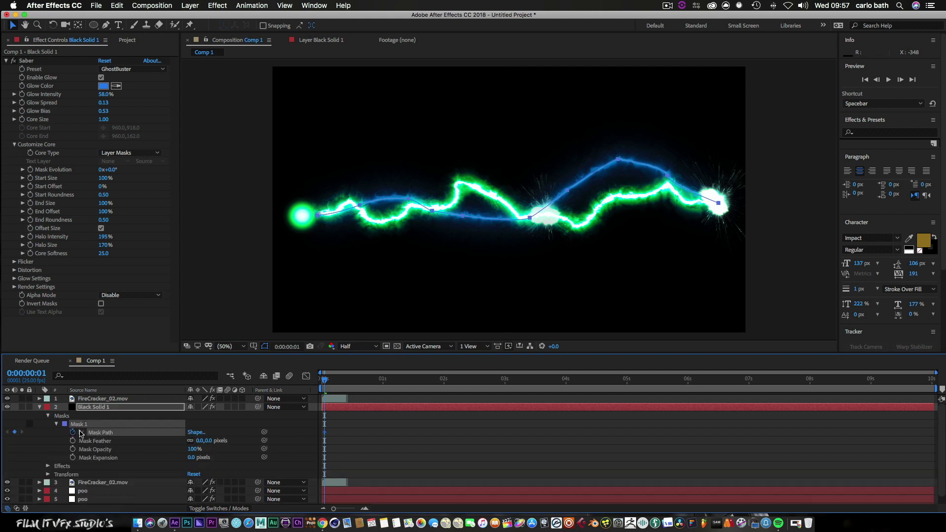
pyautogui.moveTo(325, 384); pyautogui.dragTo(329, 384)
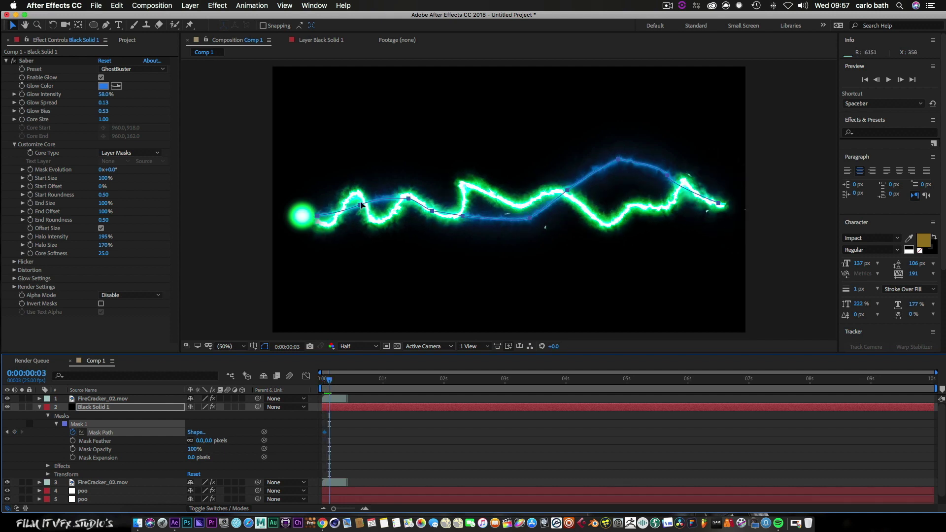
pyautogui.moveTo(361, 205); pyautogui.dragTo(358, 211)
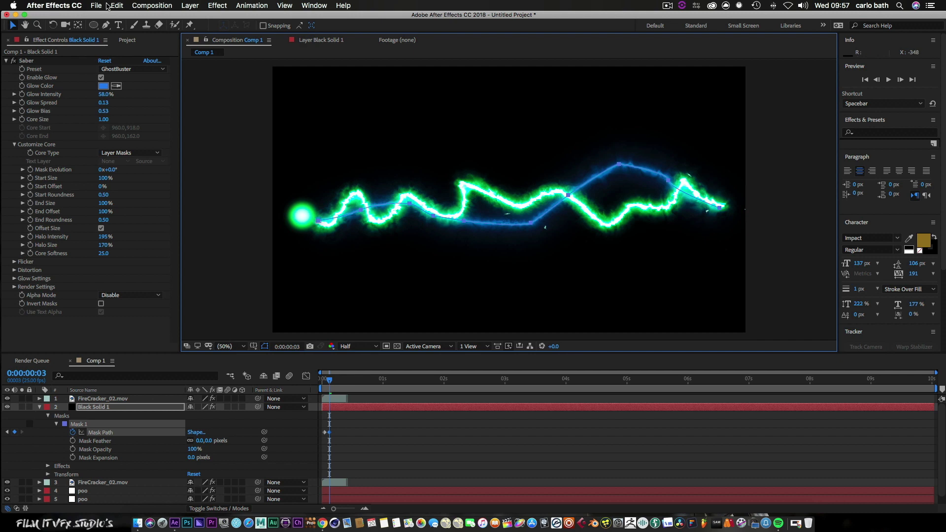
pyautogui.click(117, 5)
pyautogui.click(133, 18)
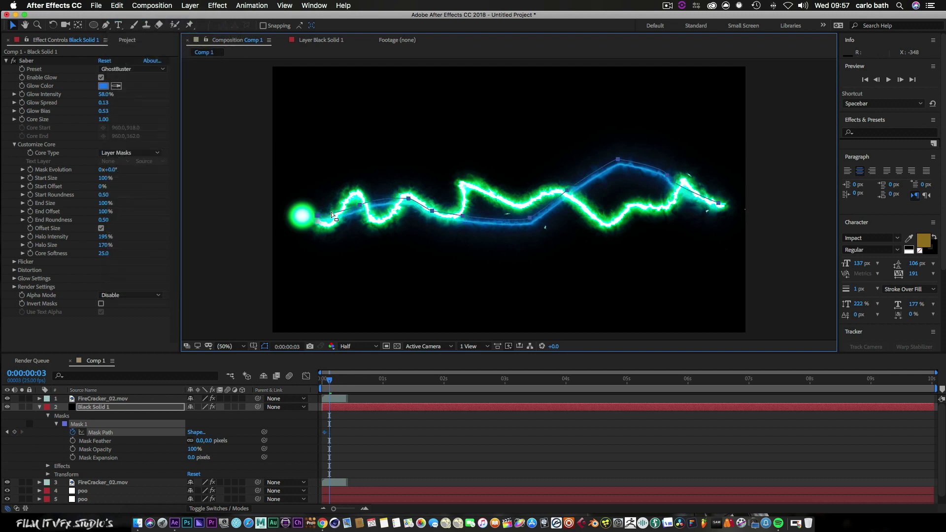
# Reshape the blue beam's path at 0:00:00:03 into lower, more jagged bends, hide the mask outlines and scrub through the first frames.
pyautogui.moveTo(360, 207); pyautogui.dragTo(441, 230)
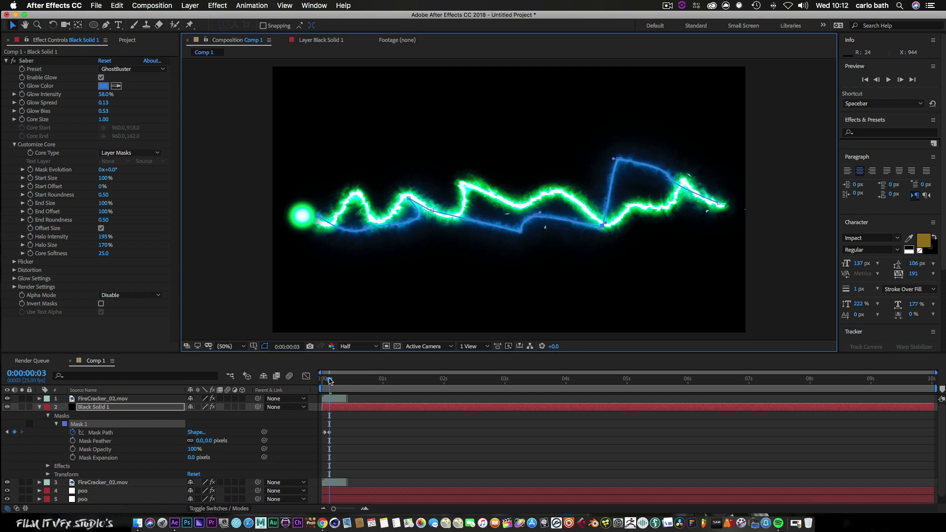
pyautogui.moveTo(330, 381); pyautogui.dragTo(317, 383)
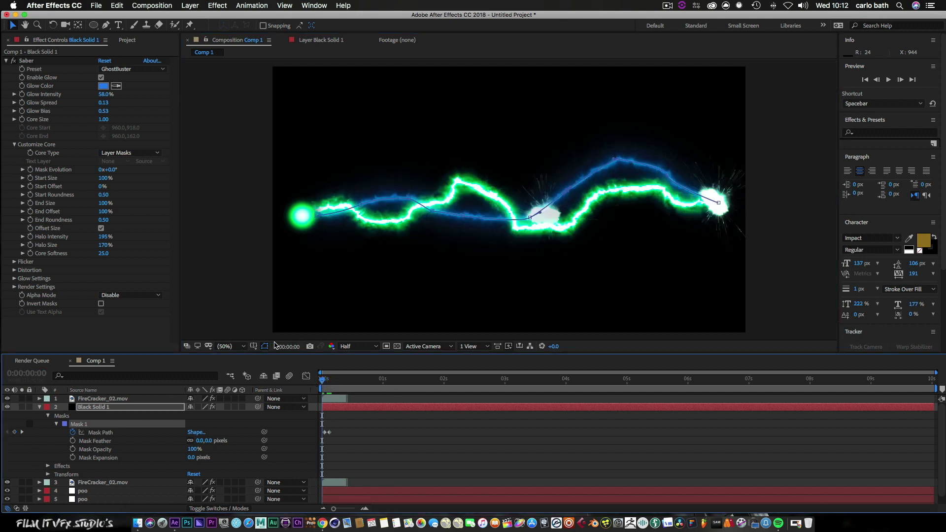
pyautogui.click(265, 346)
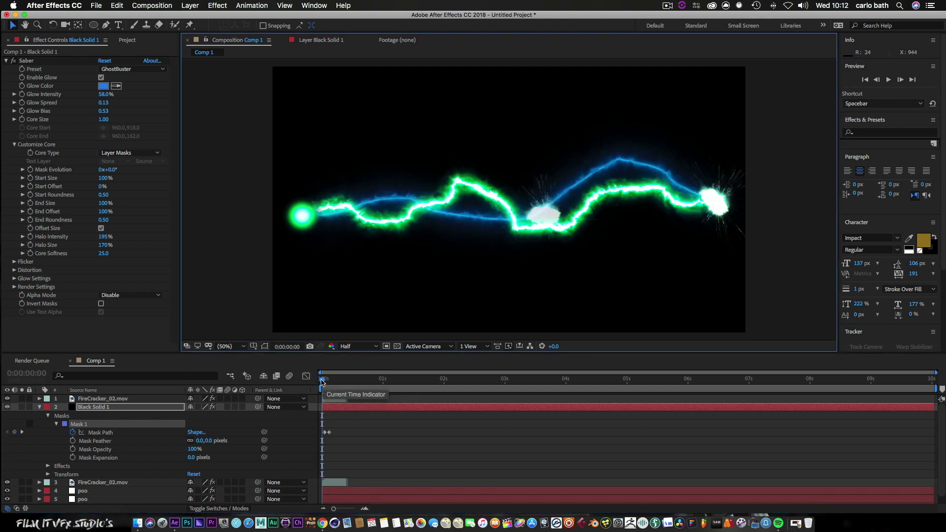
pyautogui.moveTo(322, 381); pyautogui.dragTo(327, 380)
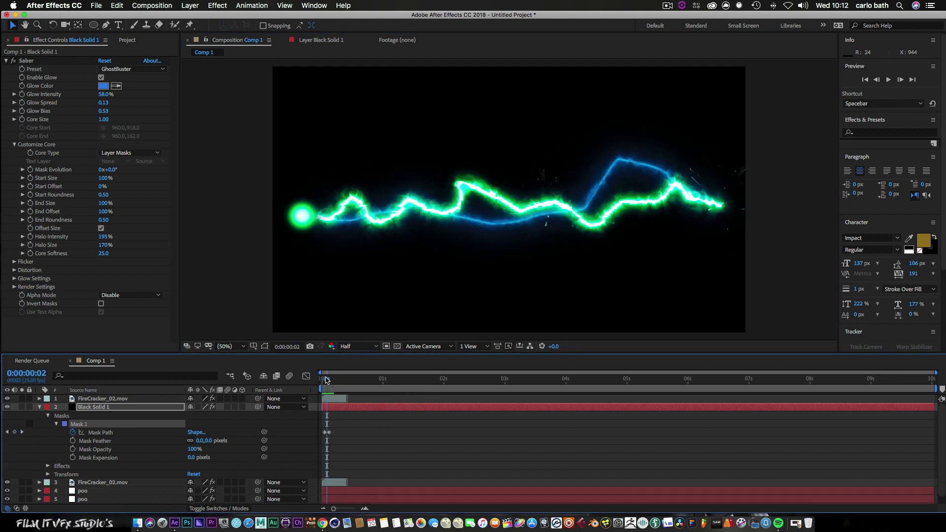
pyautogui.moveTo(327, 381); pyautogui.dragTo(330, 381)
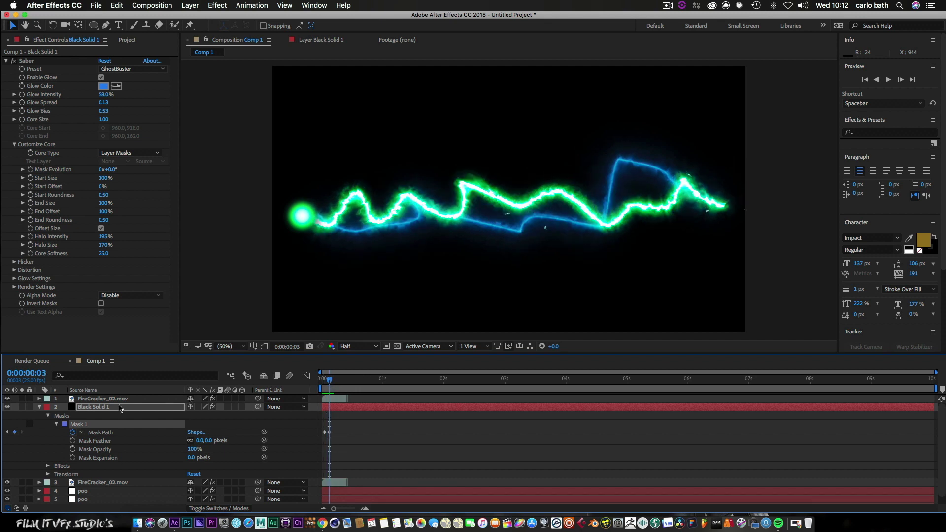
pyautogui.click(96, 434)
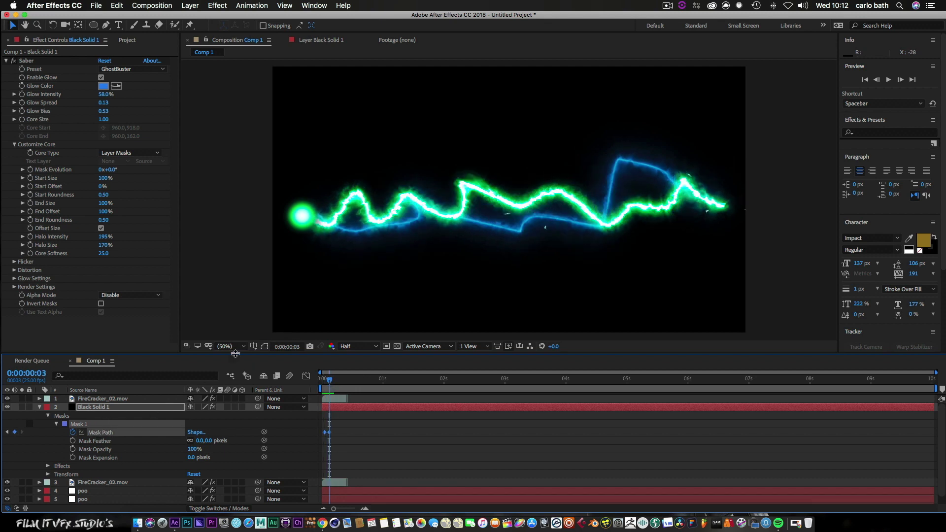
pyautogui.click(254, 347)
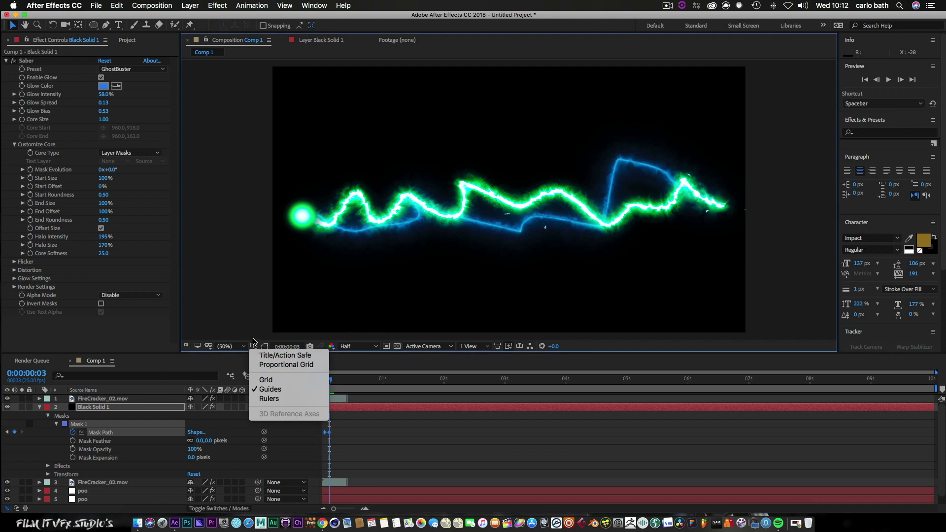
pyautogui.click(236, 323)
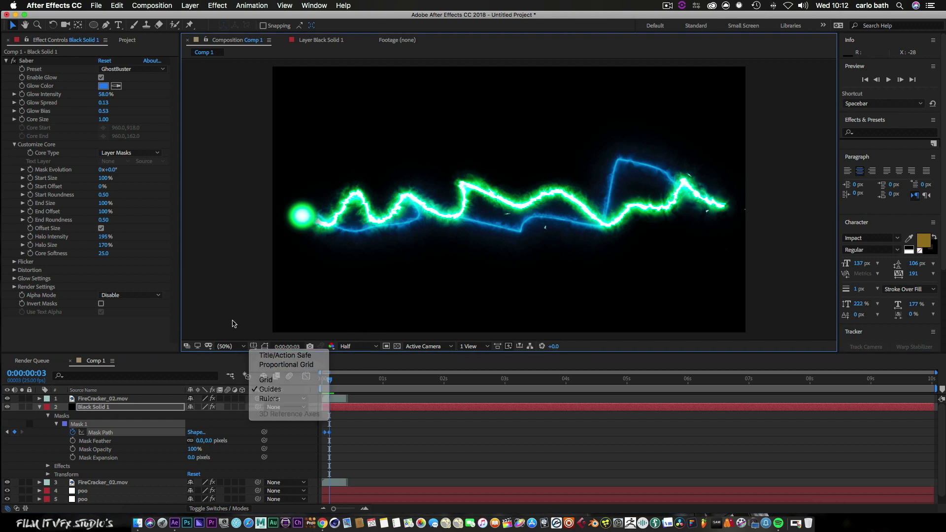
# Pre-compose all six layers into a composition named proton, moving all attributes into the new composition.
pyautogui.click(39, 407)
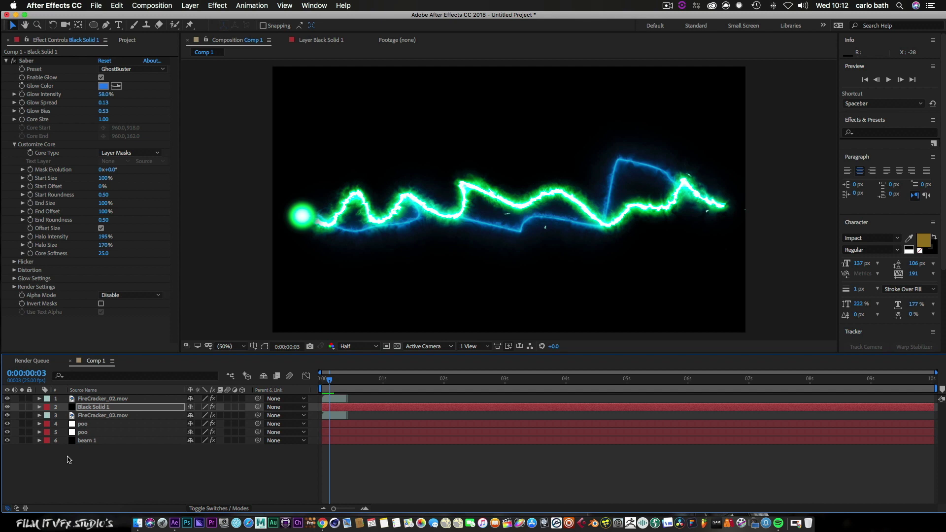
pyautogui.moveTo(68, 460); pyautogui.dragTo(101, 402)
pyautogui.rightClick(101, 401)
pyautogui.click(68, 464)
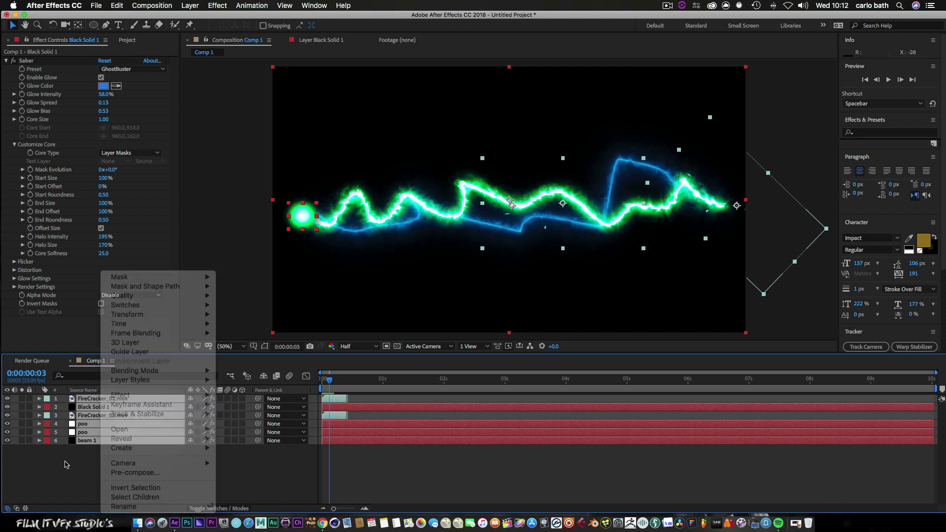
pyautogui.click(152, 6)
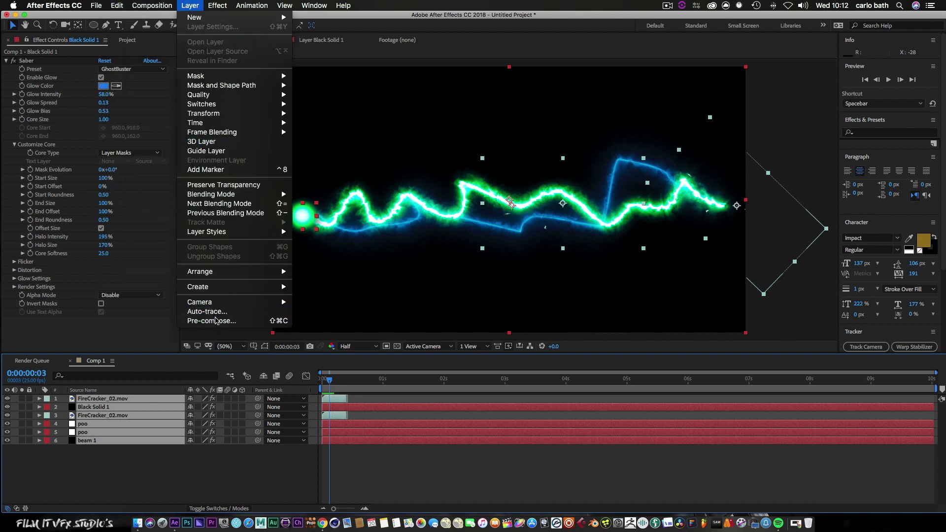
pyautogui.click(212, 321)
pyautogui.write('proton')
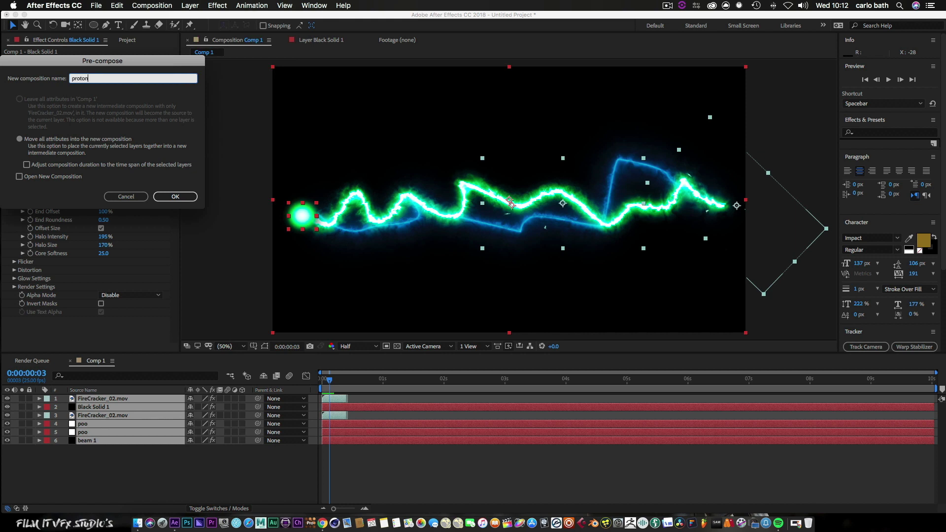
pyautogui.click(20, 140)
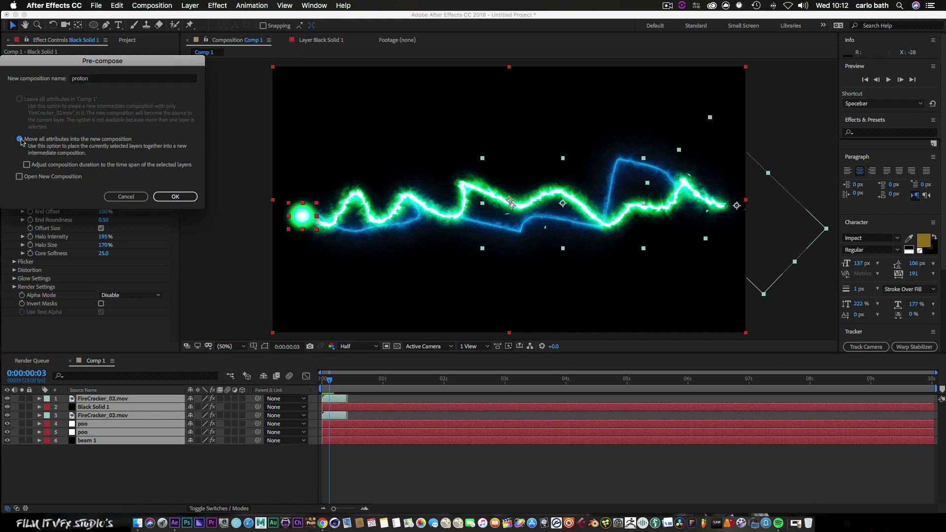
pyautogui.click(166, 195)
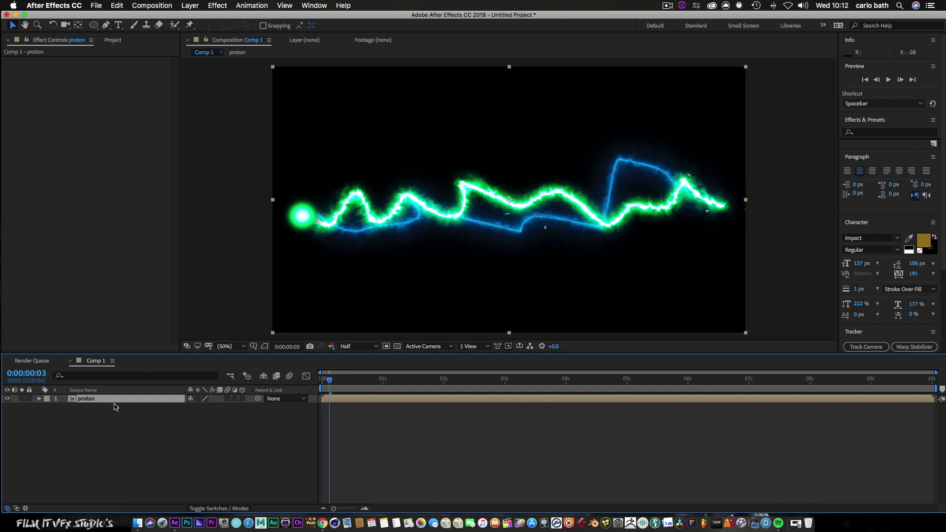
# Apply the Stylize Glow effect to the proton layer and set Composite Original to On Top.
pyautogui.rightClick(88, 402)
pyautogui.moveTo(190, 397)
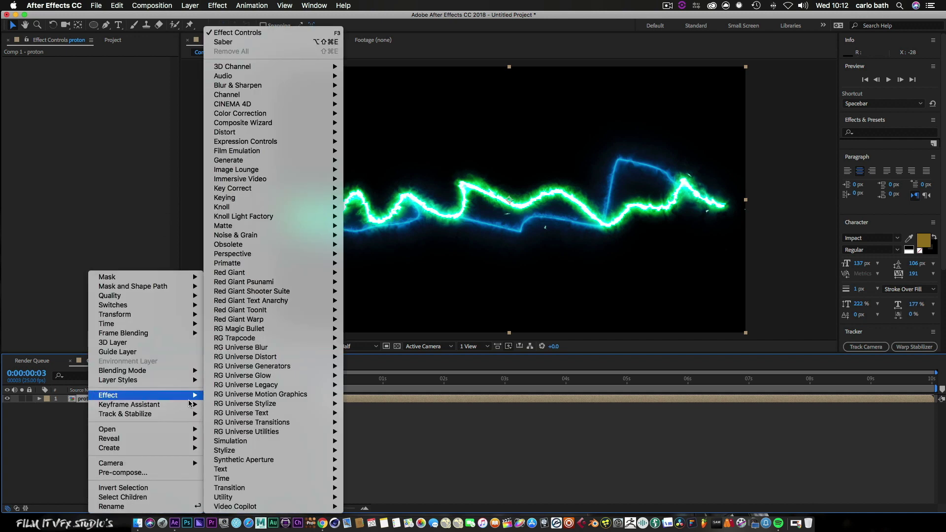
pyautogui.moveTo(276, 451)
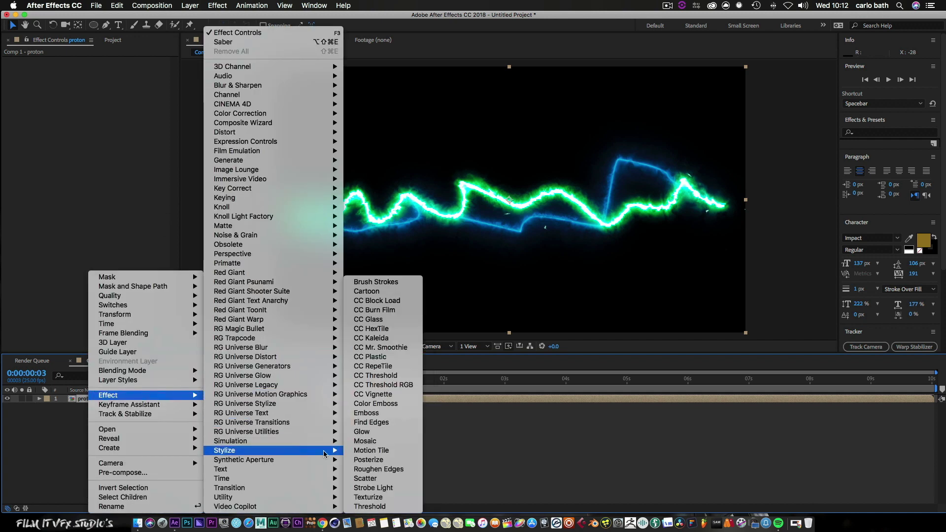
pyautogui.click(387, 433)
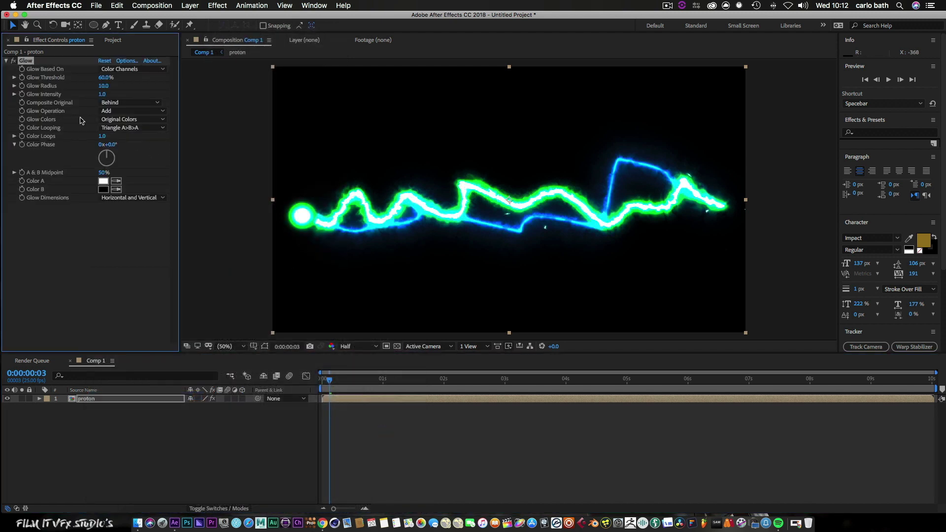
pyautogui.click(121, 103)
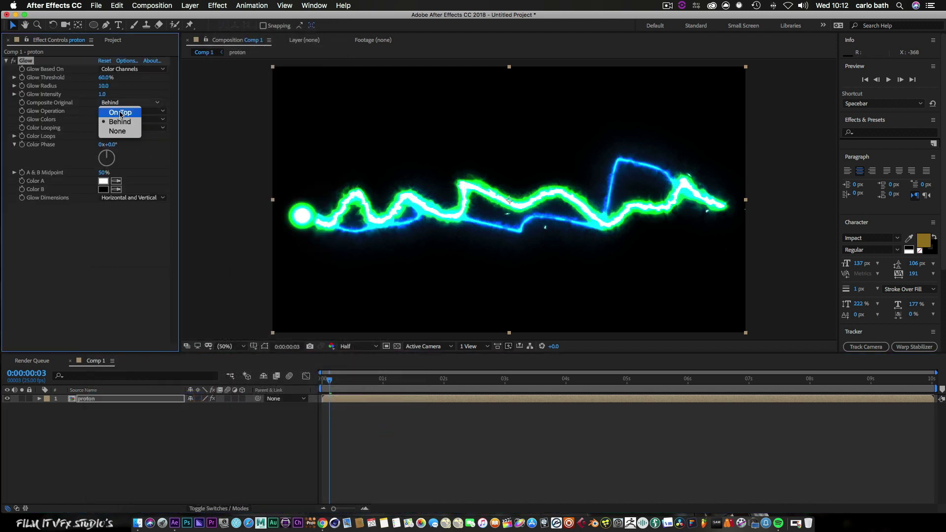
pyautogui.click(122, 113)
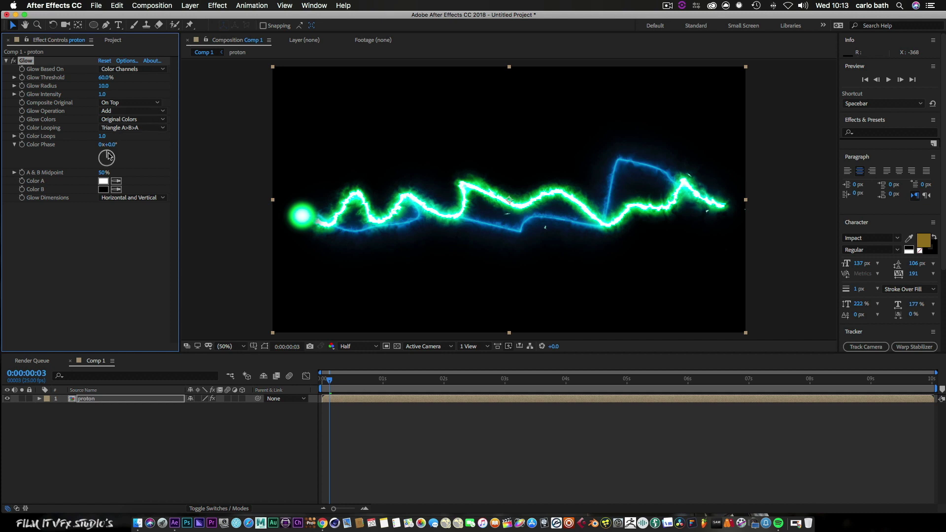
# Set the Glow effect's Color A to magenta, FB0BD8.
pyautogui.click(103, 181)
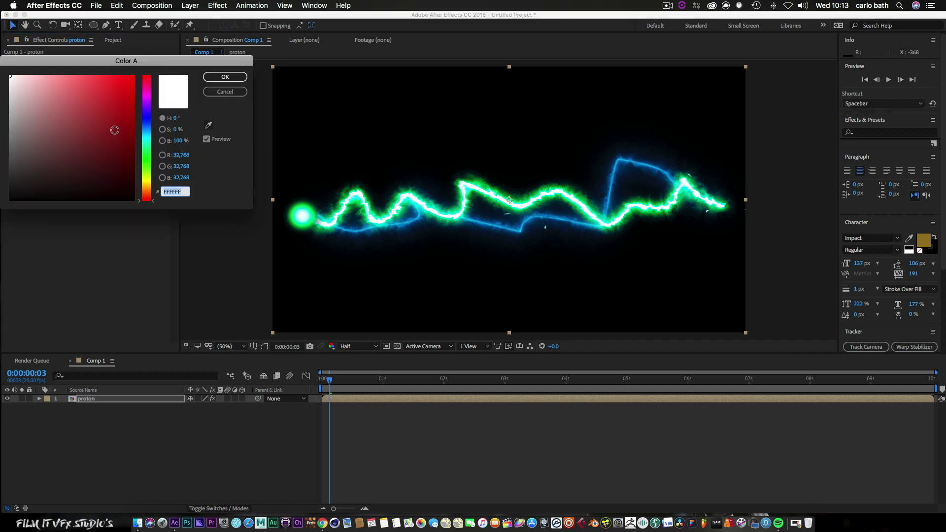
pyautogui.click(123, 116)
pyautogui.click(149, 100)
pyautogui.moveTo(149, 100); pyautogui.dragTo(150, 93)
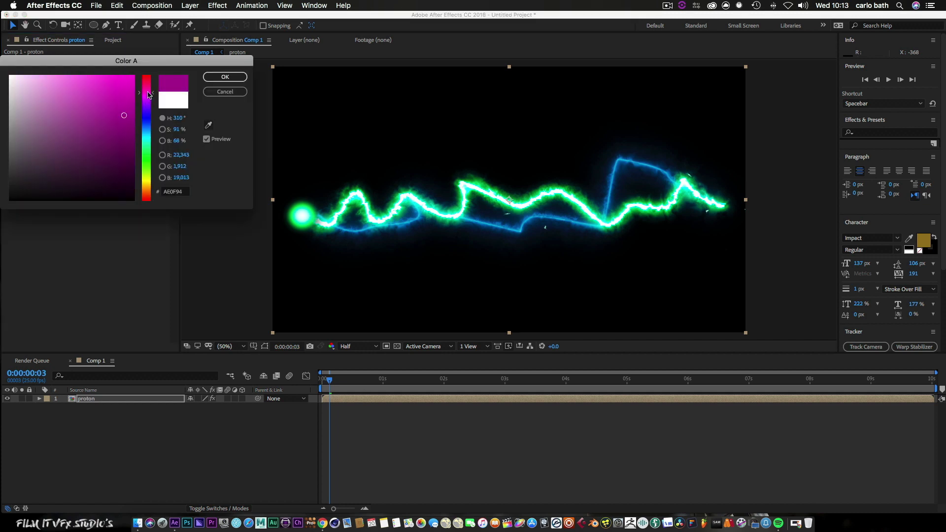
pyautogui.click(129, 76)
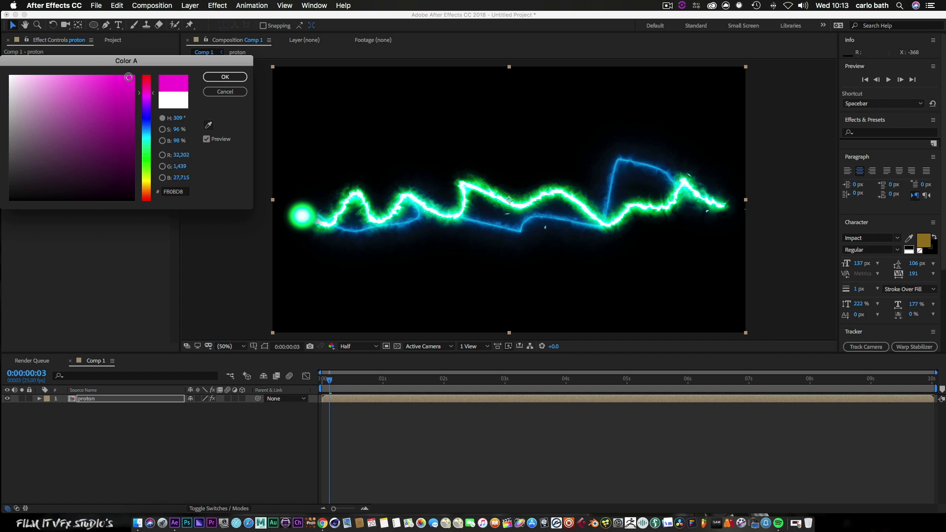
pyautogui.click(215, 78)
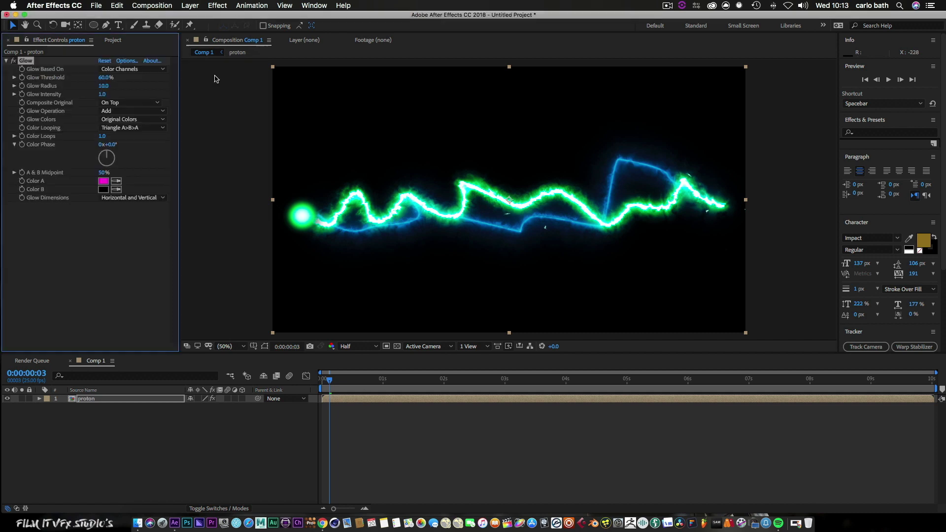
# Set Glow Colors to A & B Colors and Color Looping to Sawtooth A>B.
pyautogui.click(131, 119)
pyautogui.click(129, 139)
pyautogui.click(129, 128)
pyautogui.click(129, 138)
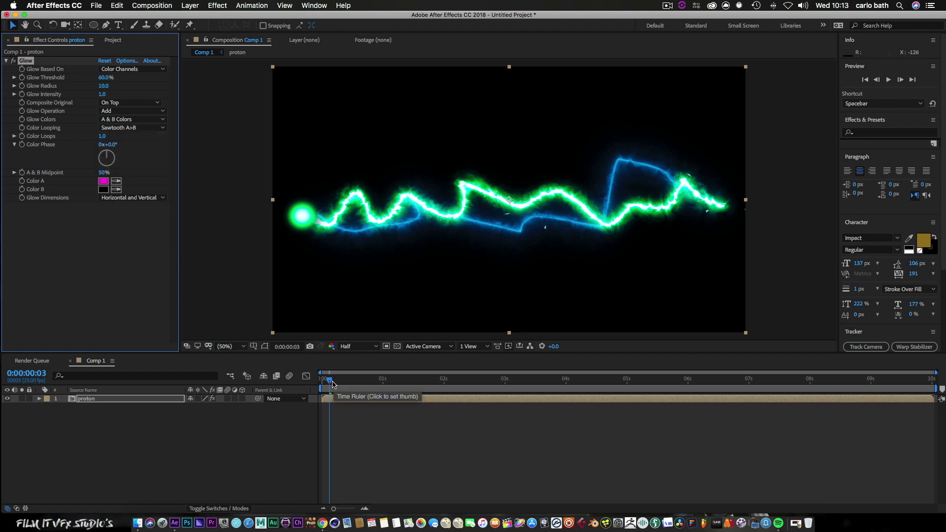
# Play a preview of the glowing proton animation from the first frame, stopping it after a few seconds.
pyautogui.moveTo(332, 384); pyautogui.dragTo(306, 384)
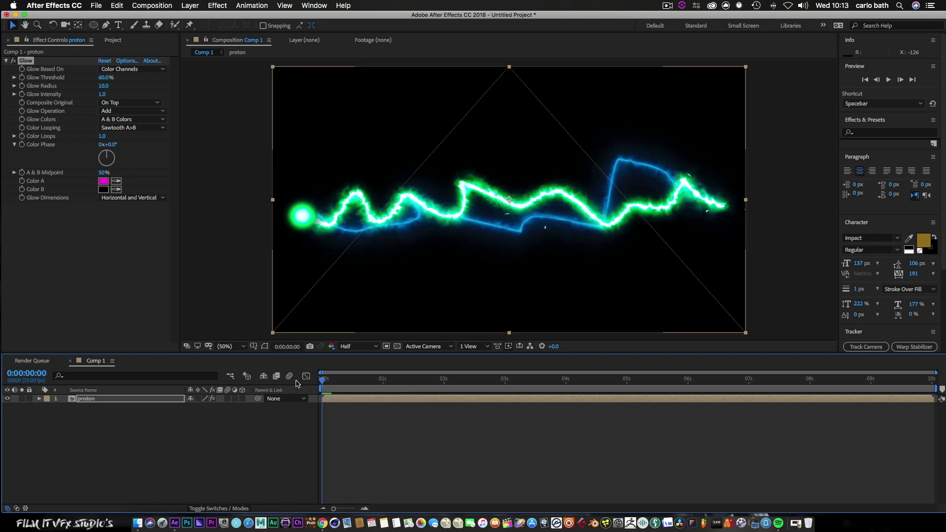
pyautogui.moveTo(323, 384)
pyautogui.mouseDown()
pyautogui.moveTo(359, 384)
pyautogui.moveTo(318, 382)
pyautogui.mouseUp()
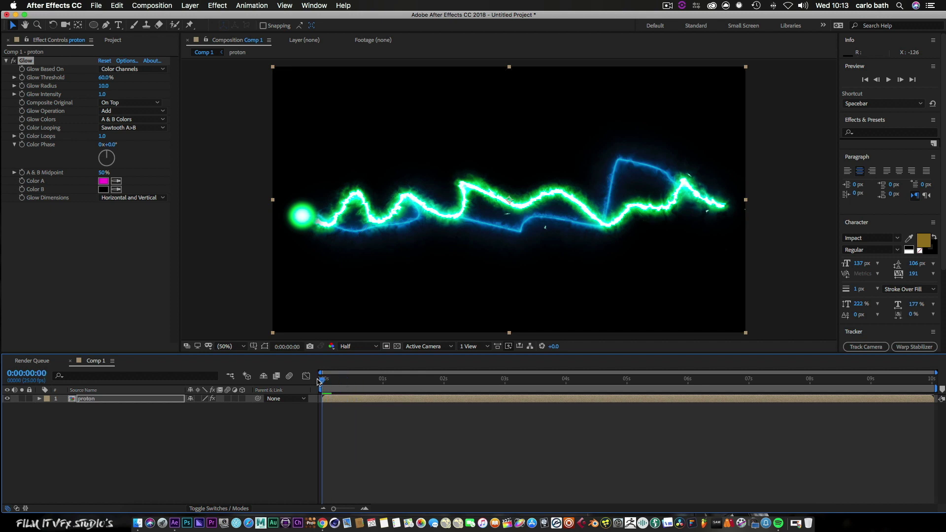
pyautogui.click(889, 80)
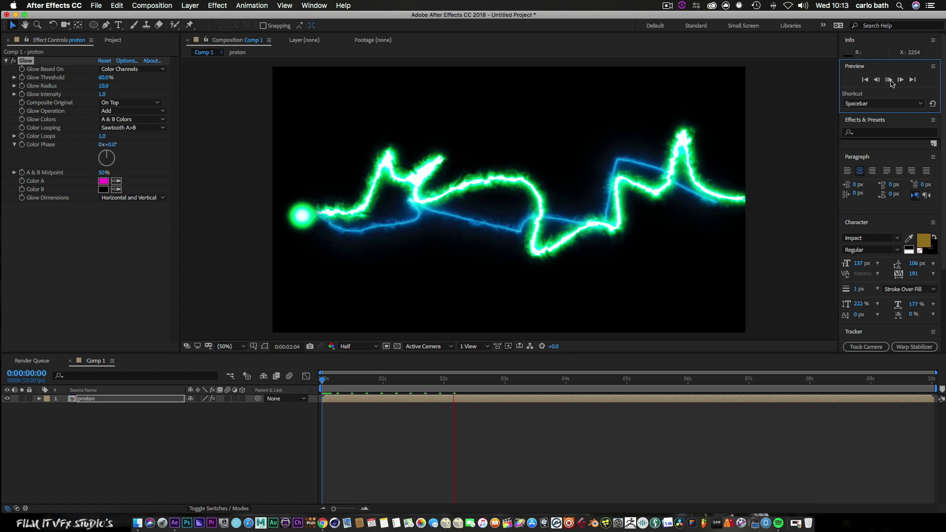
pyautogui.click(891, 81)
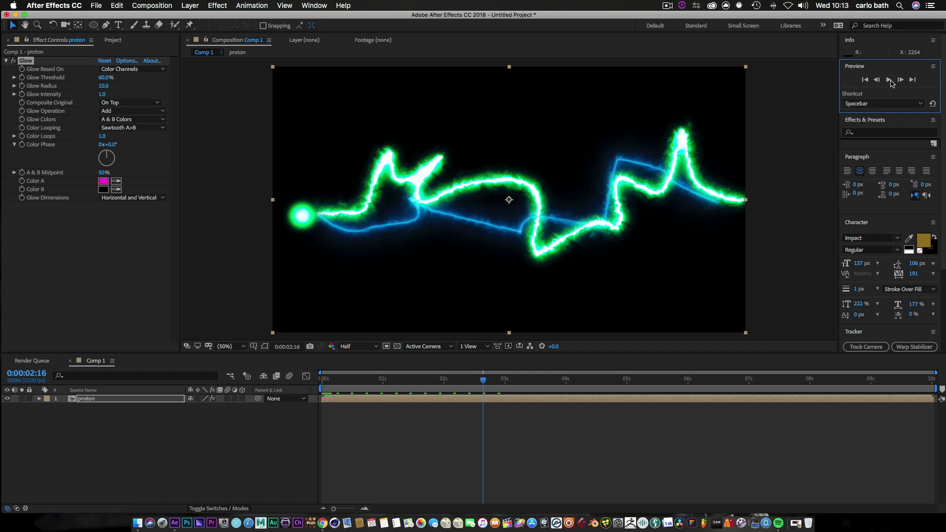
pyautogui.click(668, 6)
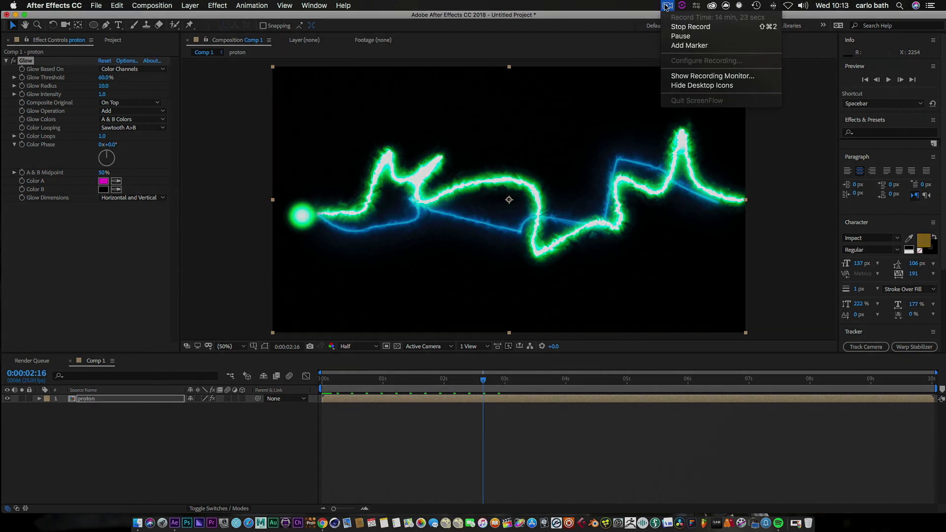